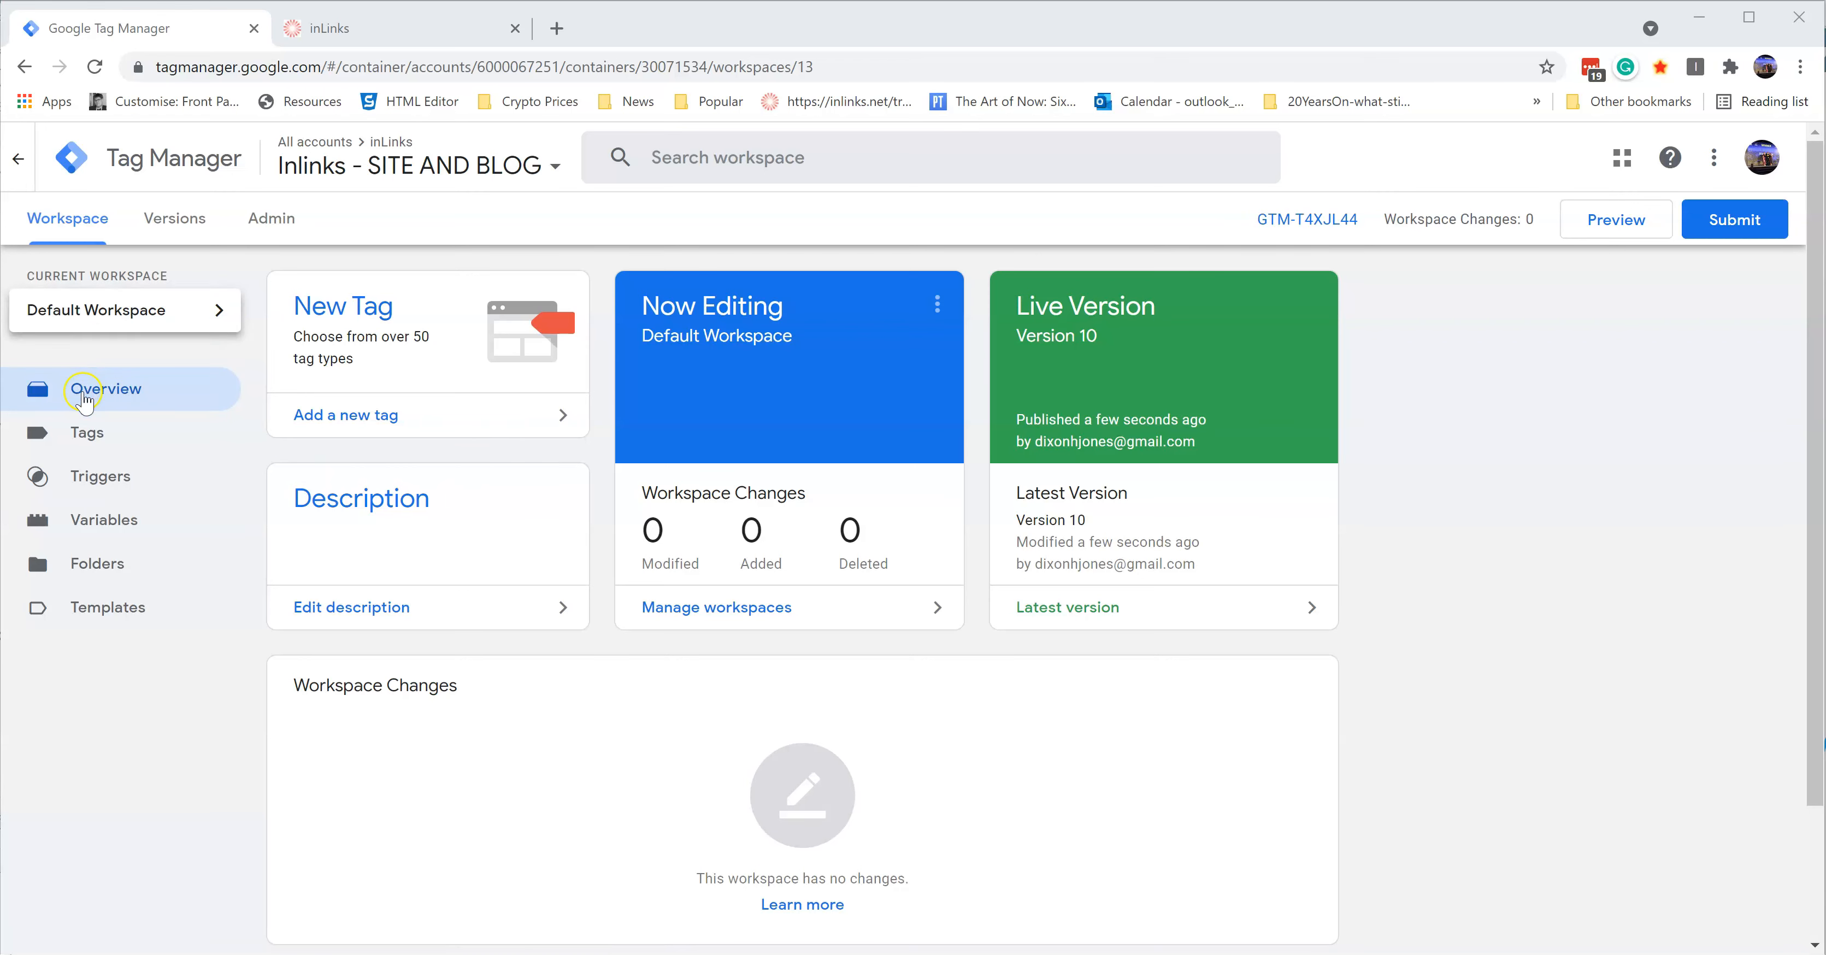
# Step: View the container's existing tags and switch to the inLinks project page
pyautogui.click(88, 434)
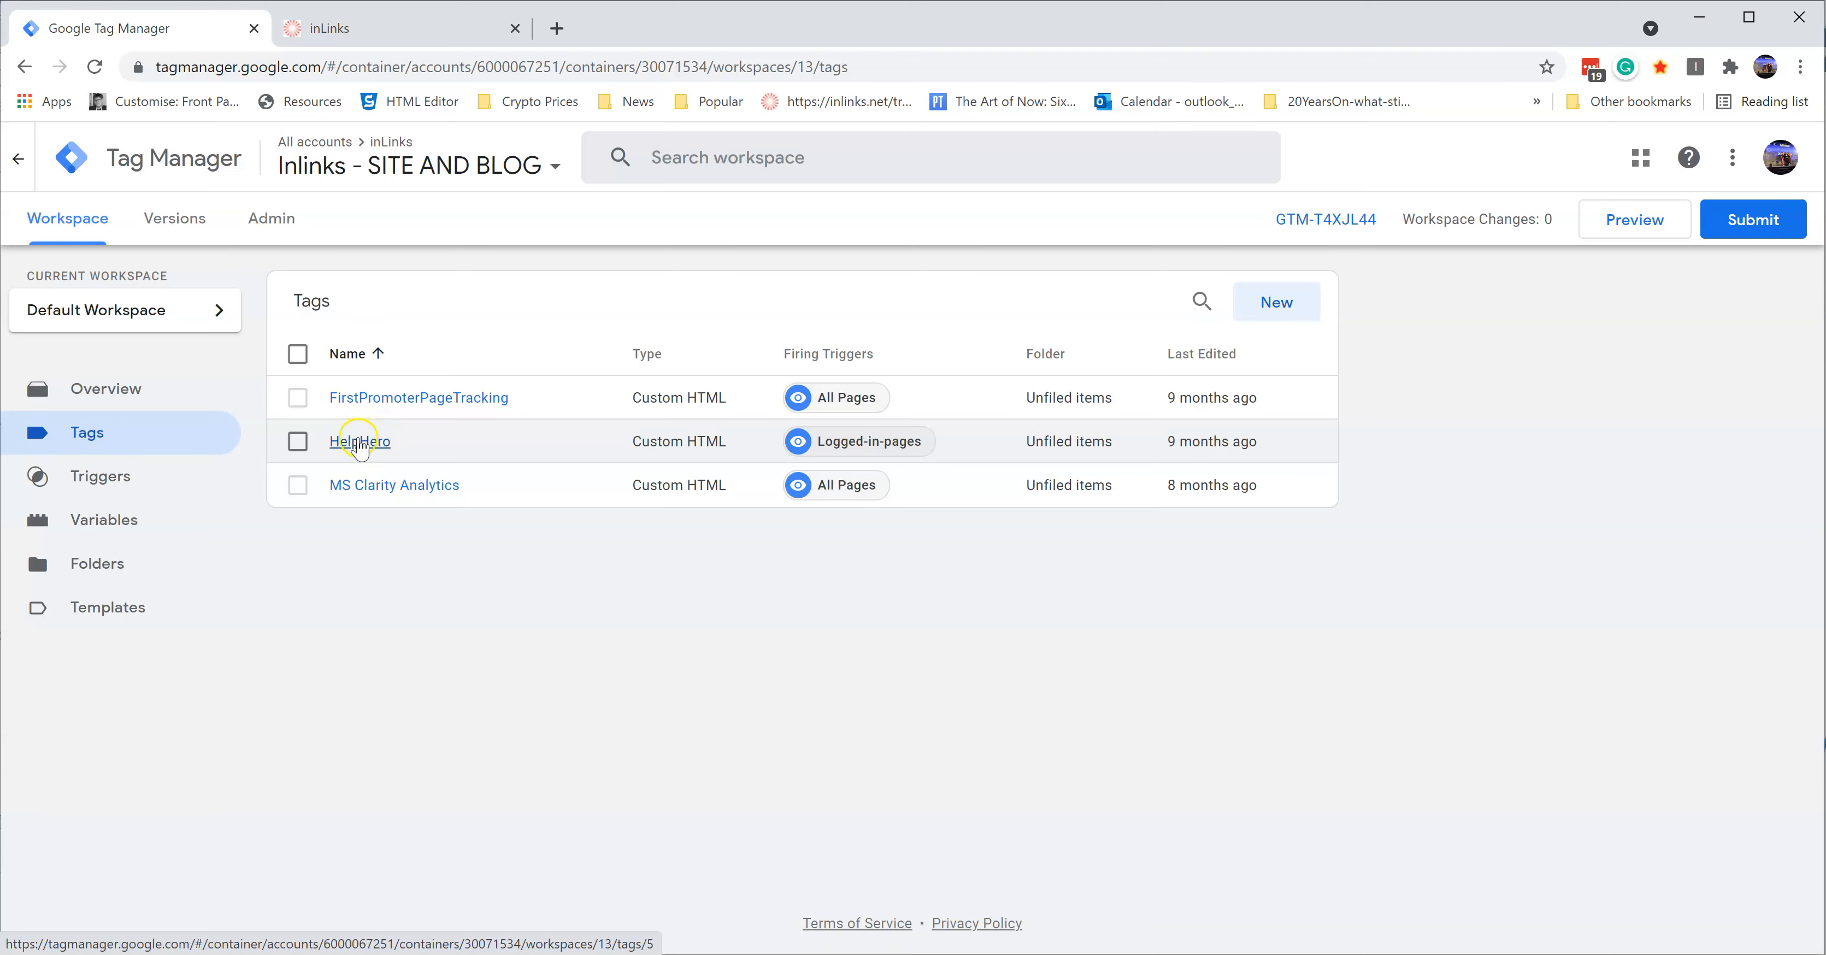
pyautogui.click(396, 36)
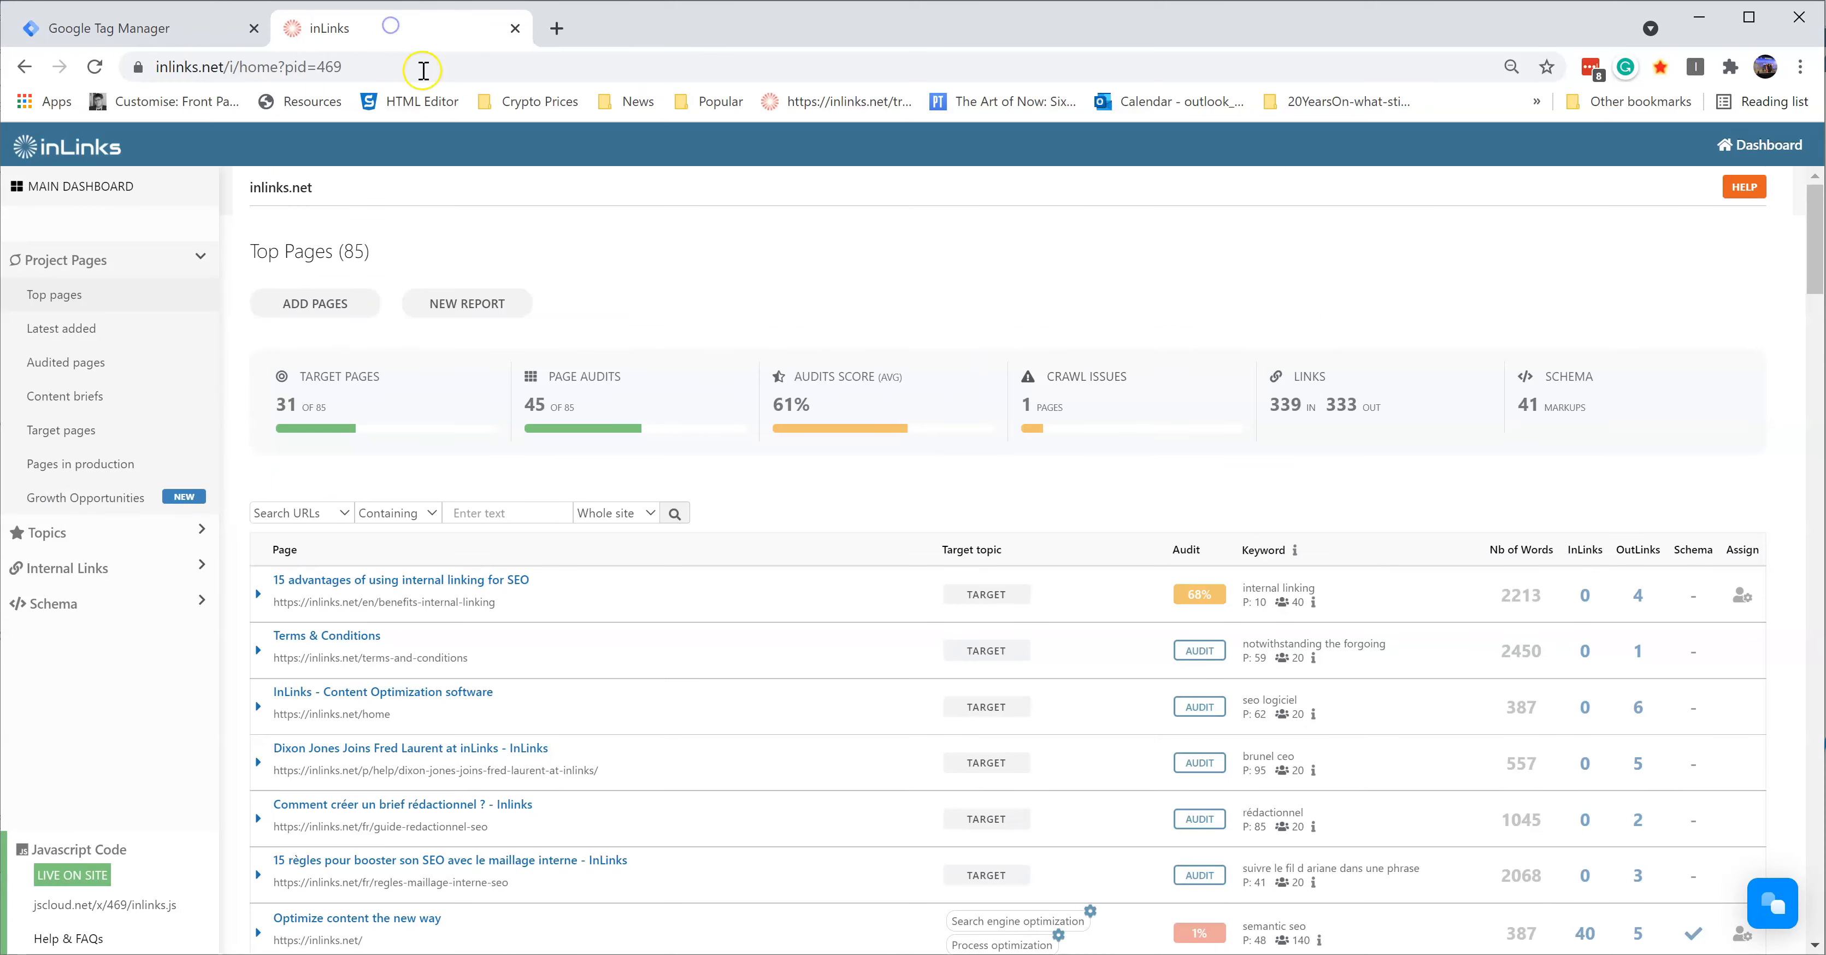
# Step: Step through the project dashboard's guided help tour as far as the search feature and close it
pyautogui.click(1745, 191)
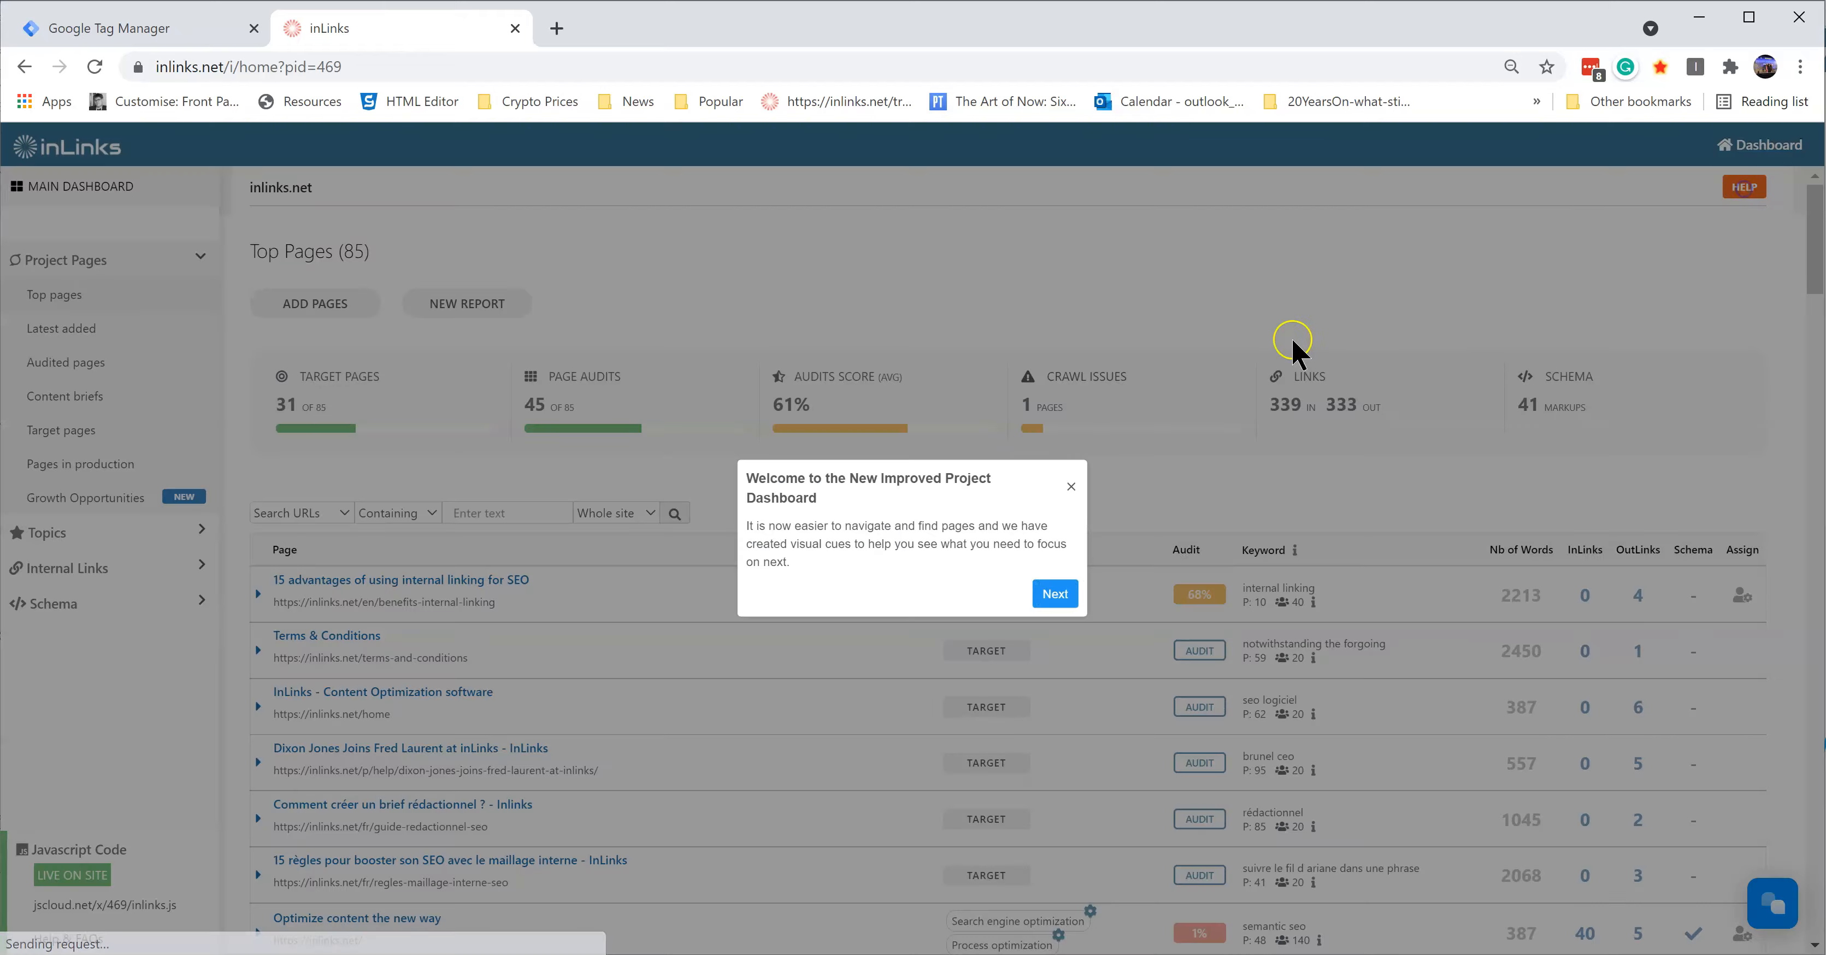
pyautogui.click(1048, 594)
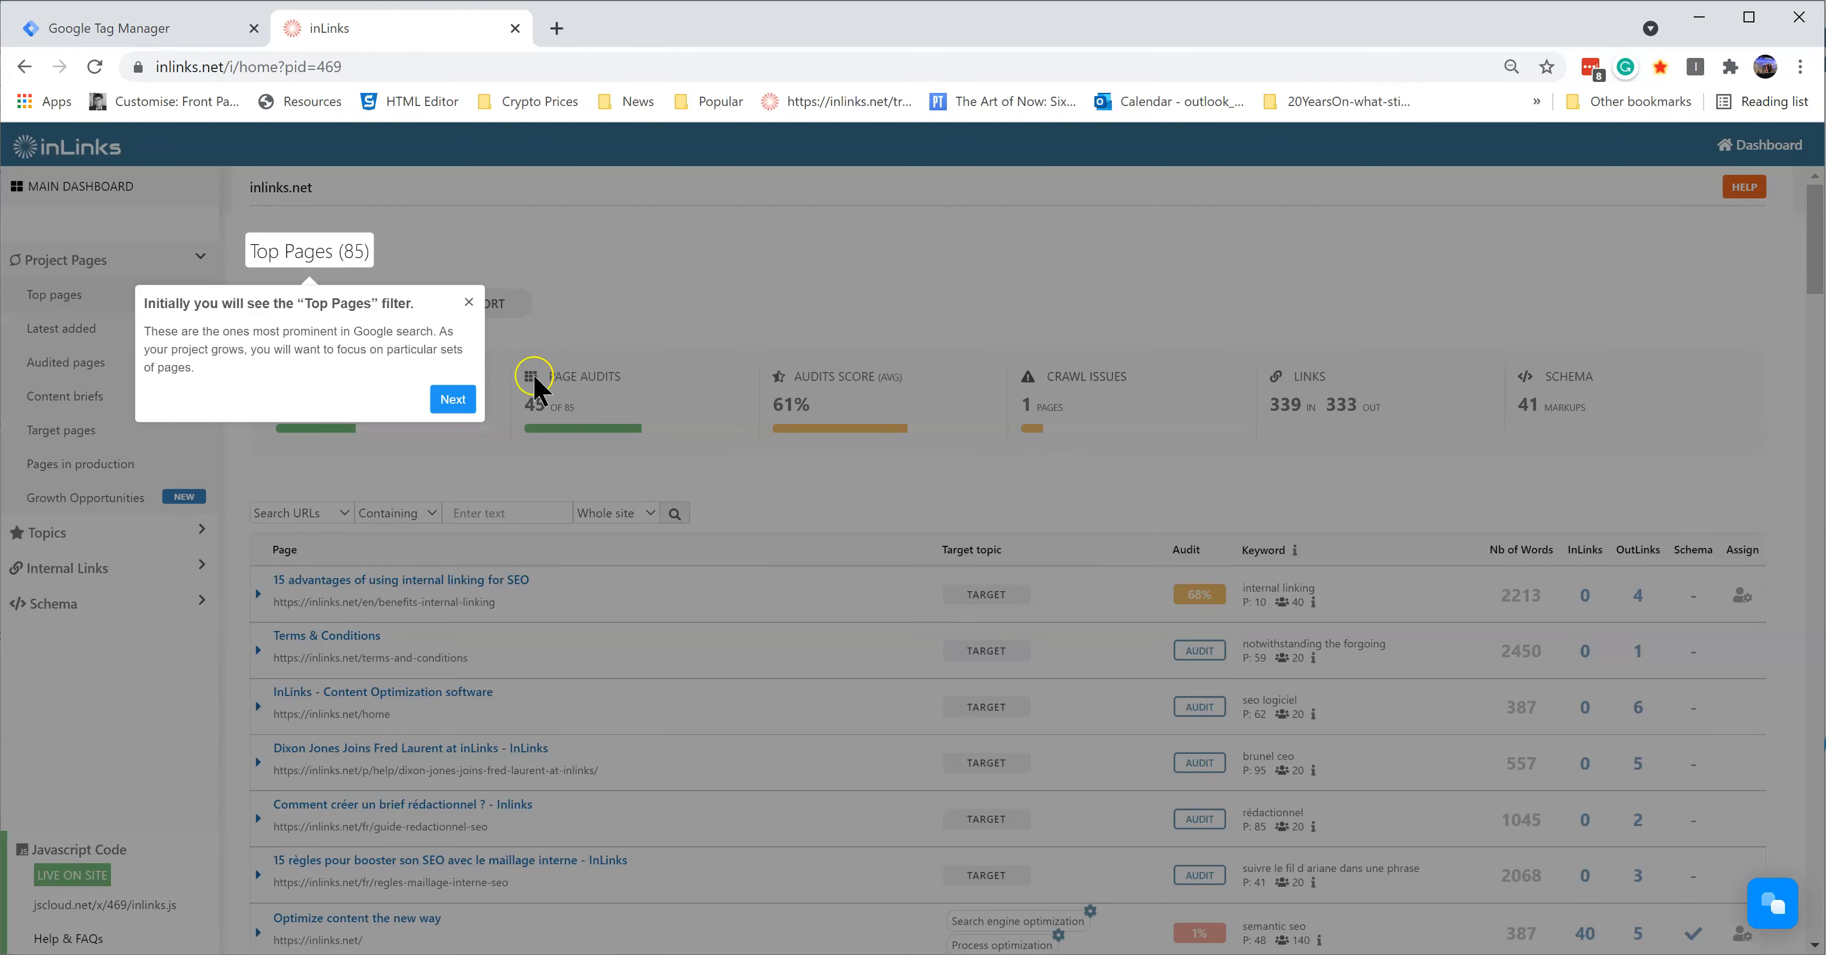
pyautogui.click(453, 399)
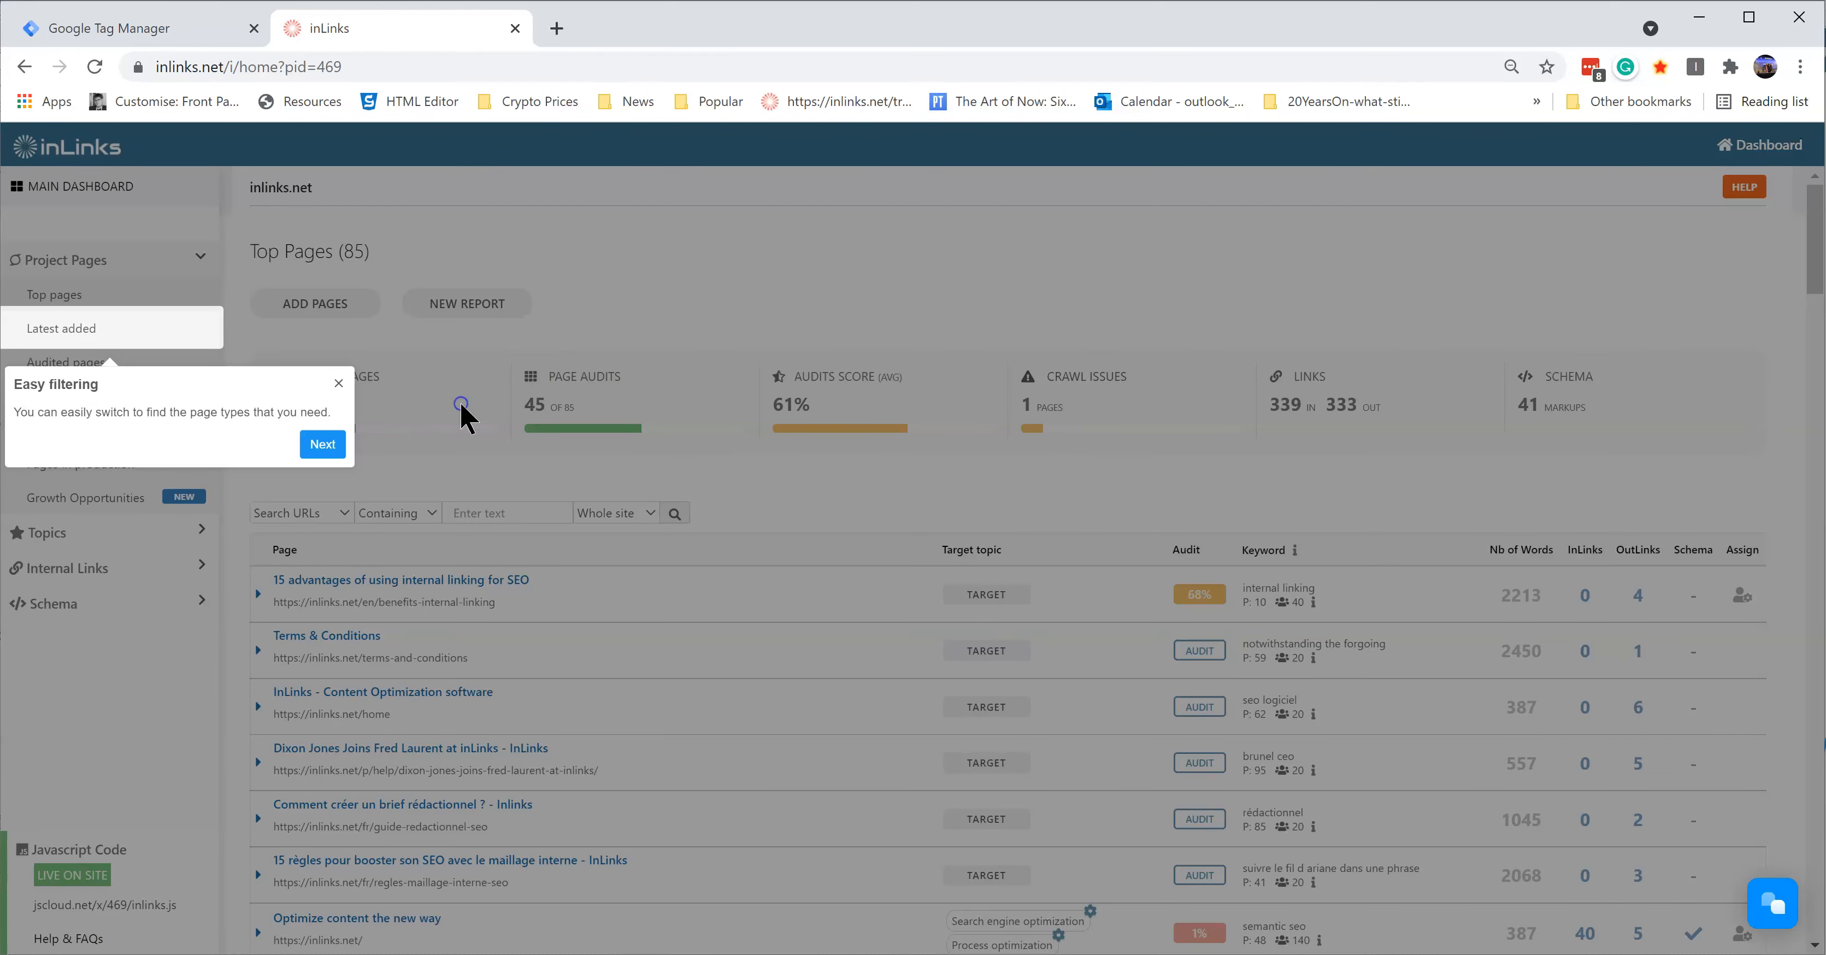
pyautogui.click(322, 445)
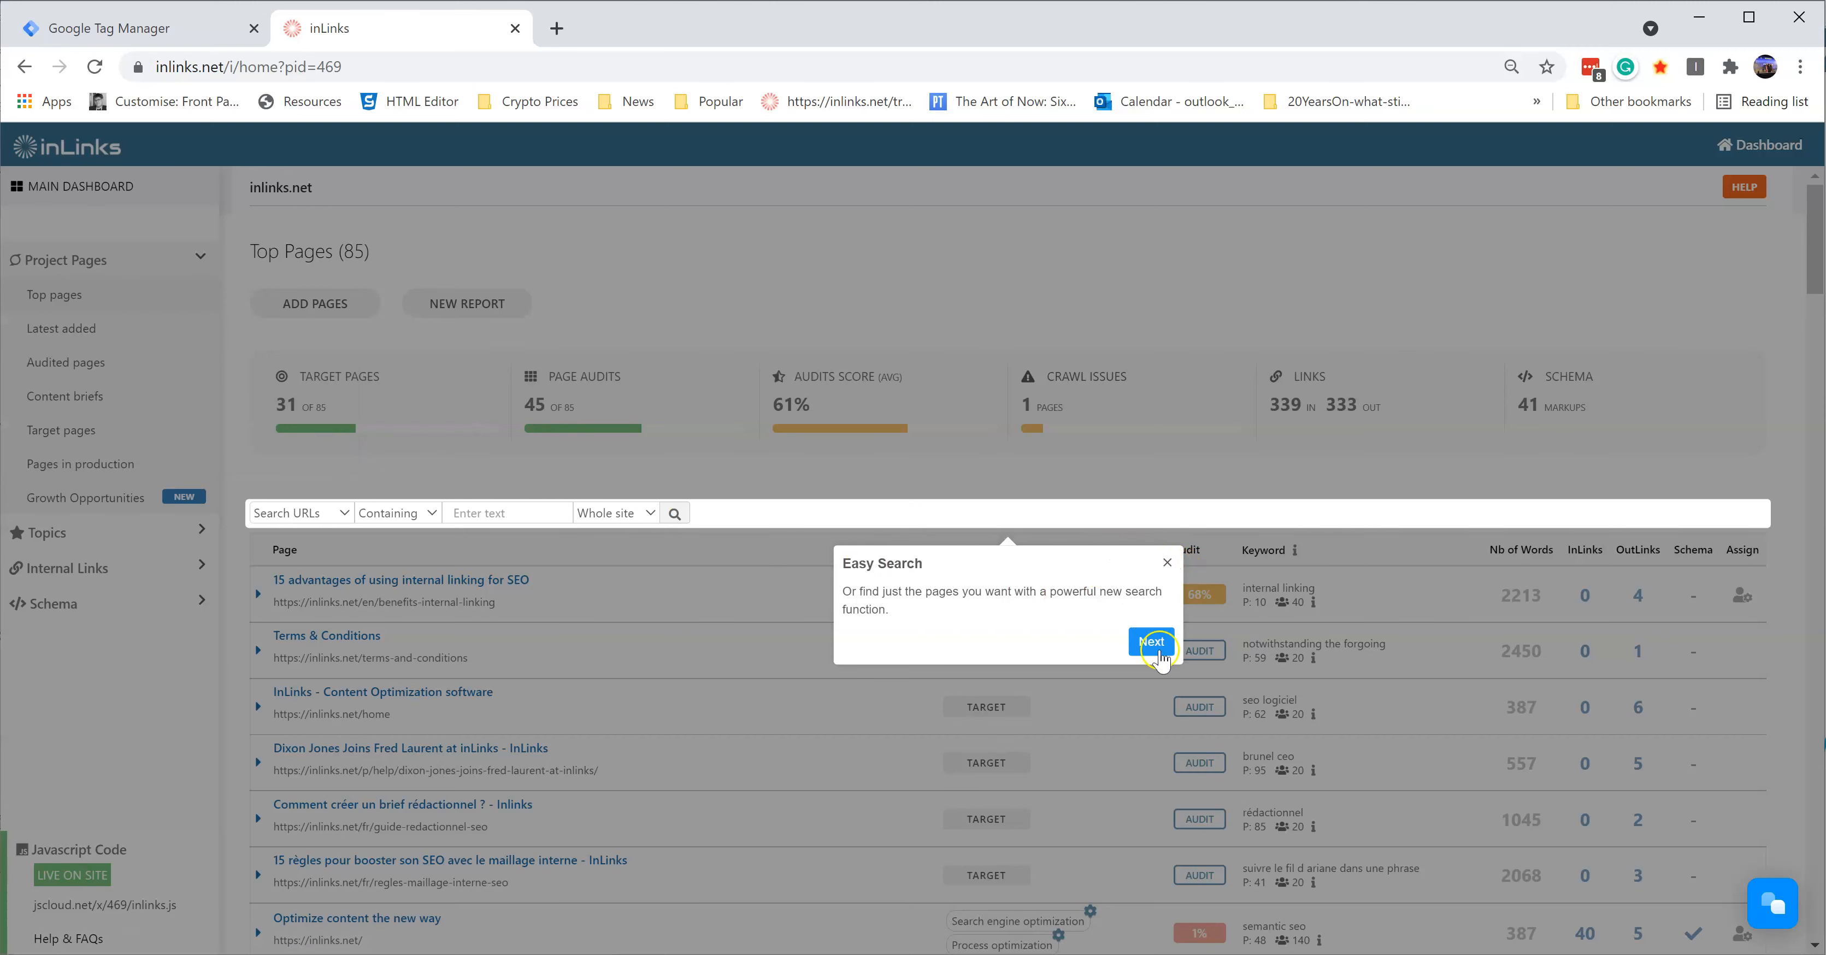
pyautogui.click(1167, 564)
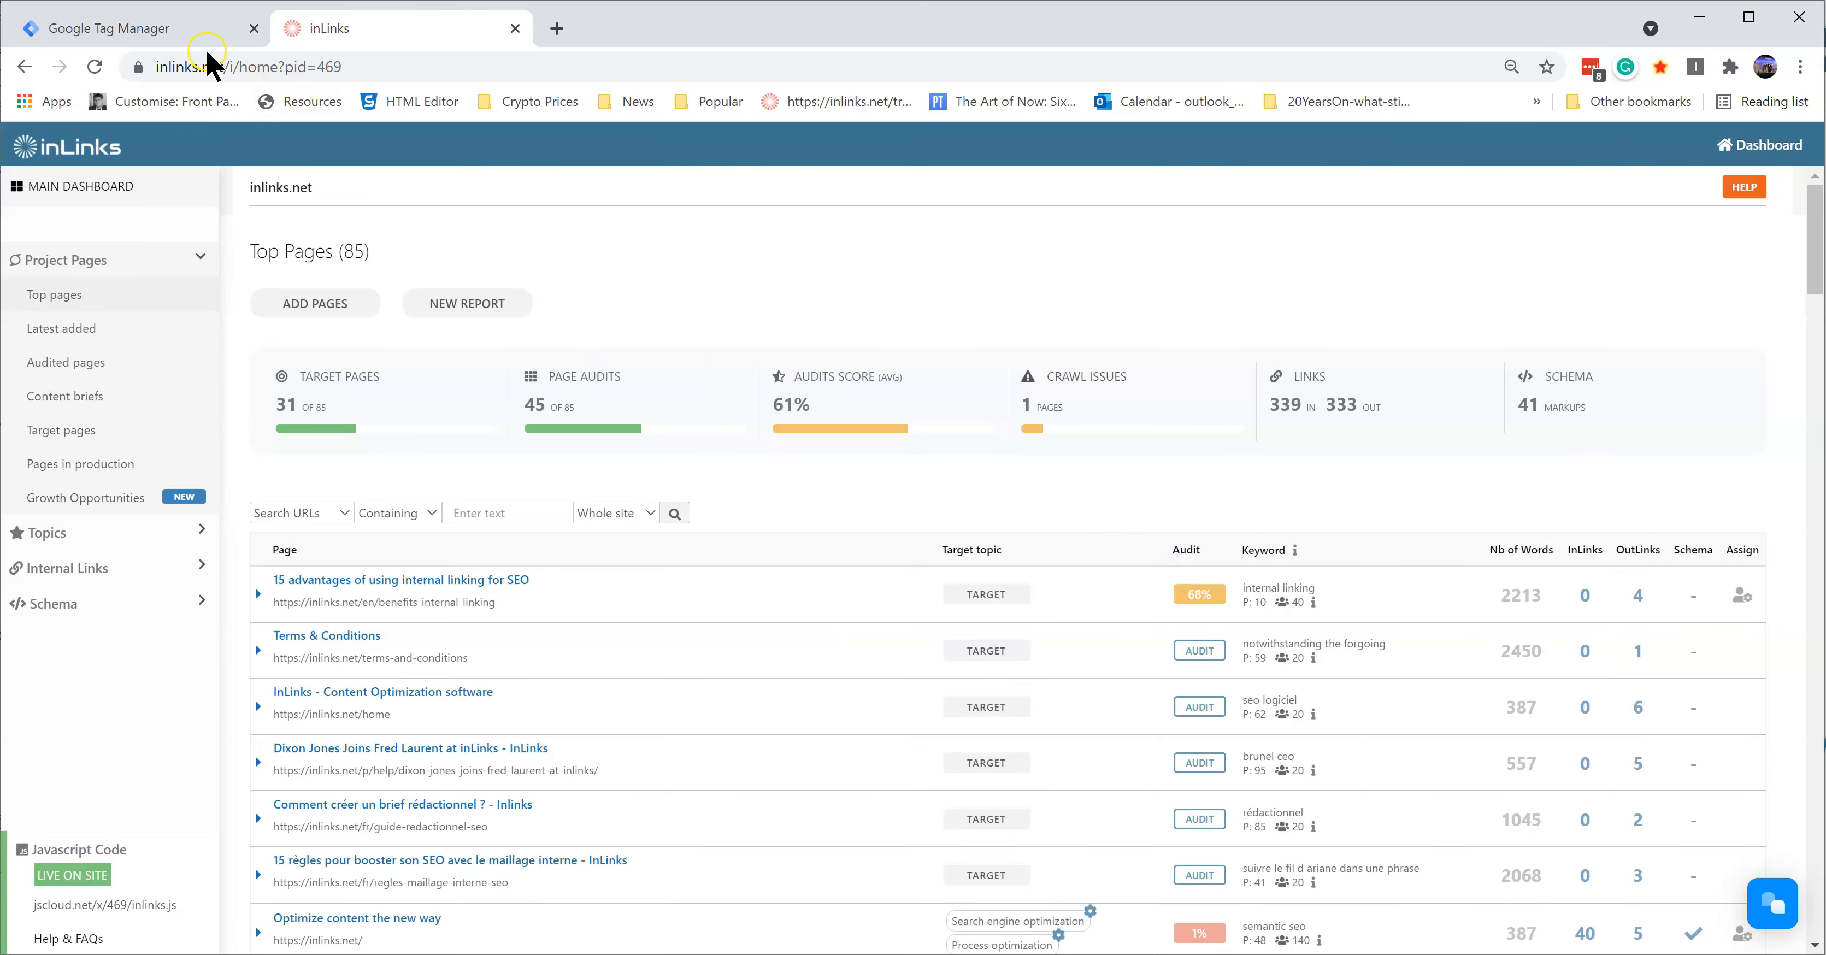
# Step: Open the JavaScript code for inlinks.net and copy the script snippet to the clipboard
pyautogui.click(164, 31)
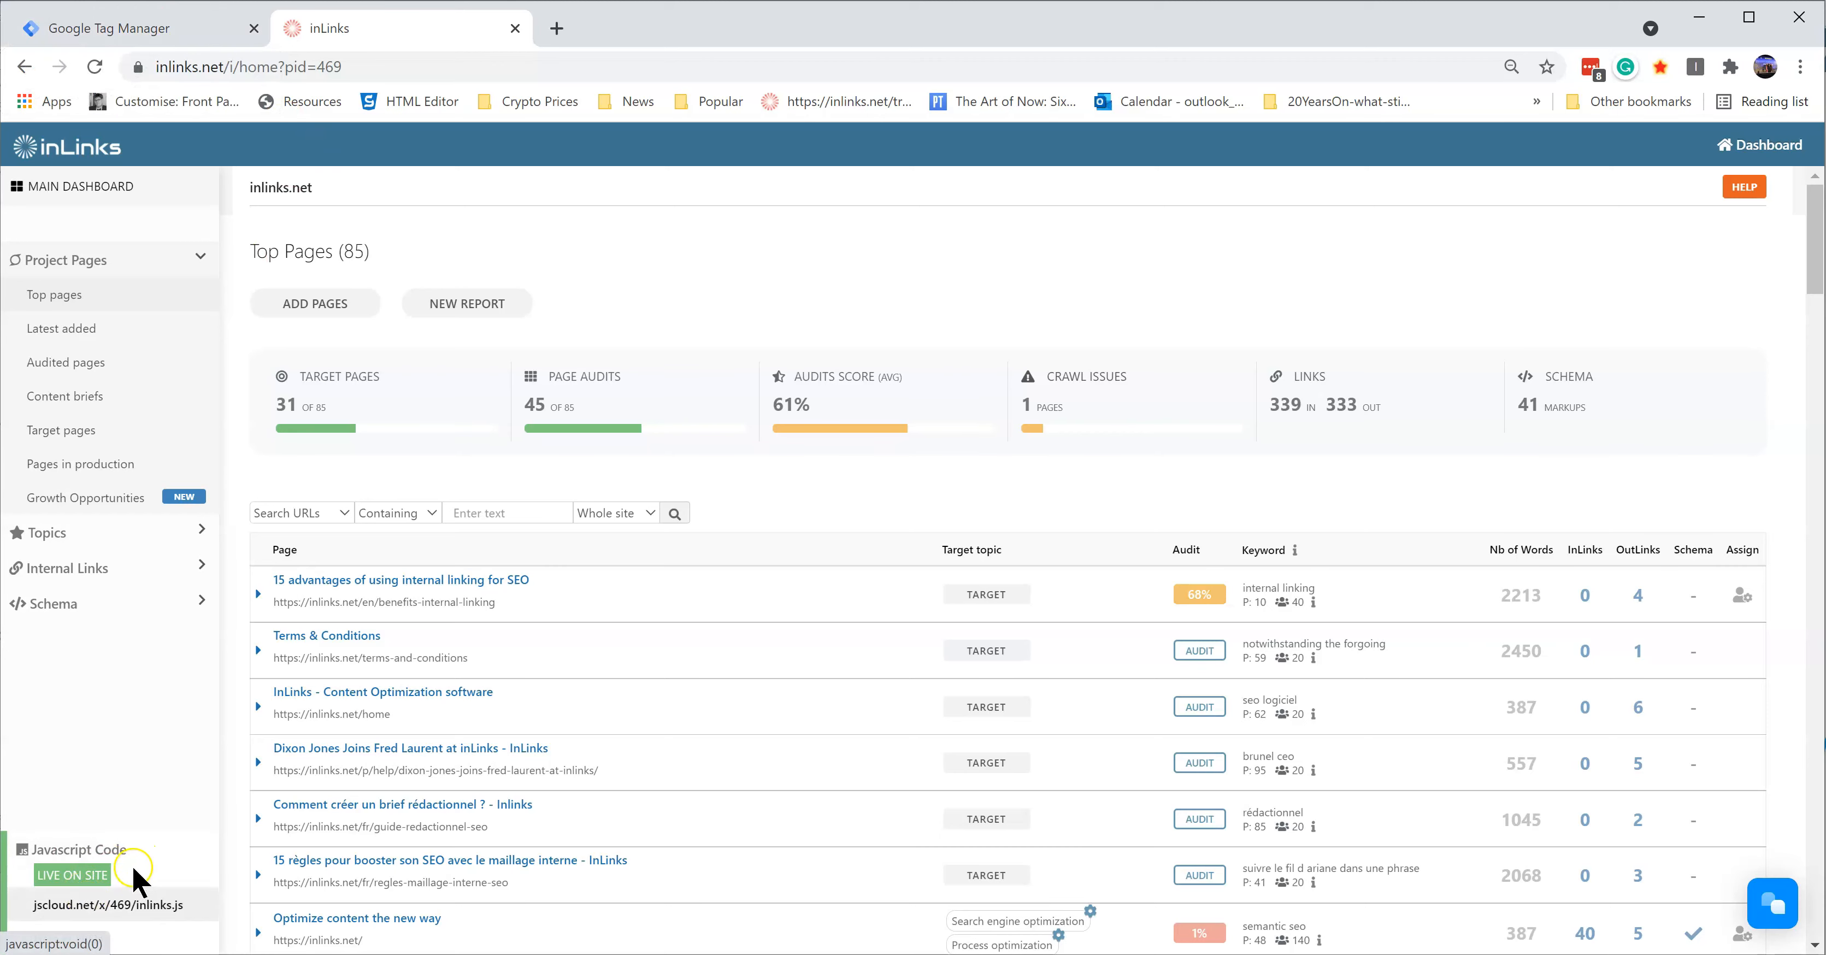
pyautogui.click(142, 906)
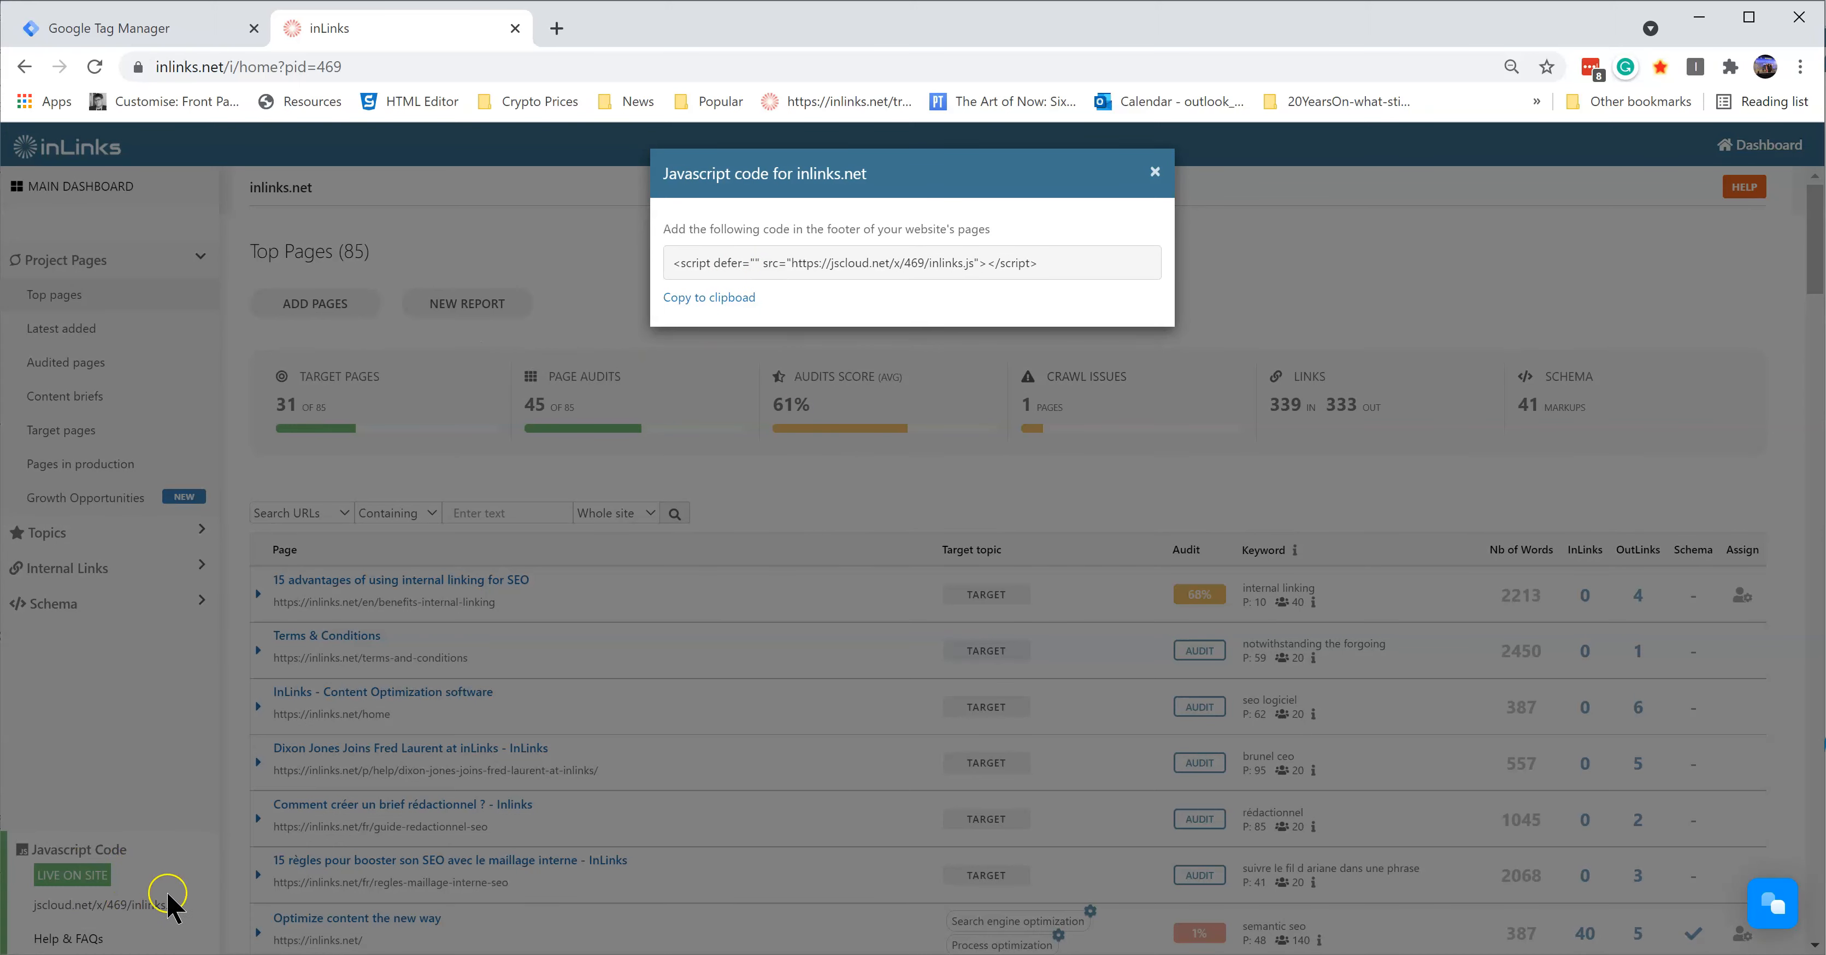
pyautogui.click(732, 298)
pyautogui.click(725, 298)
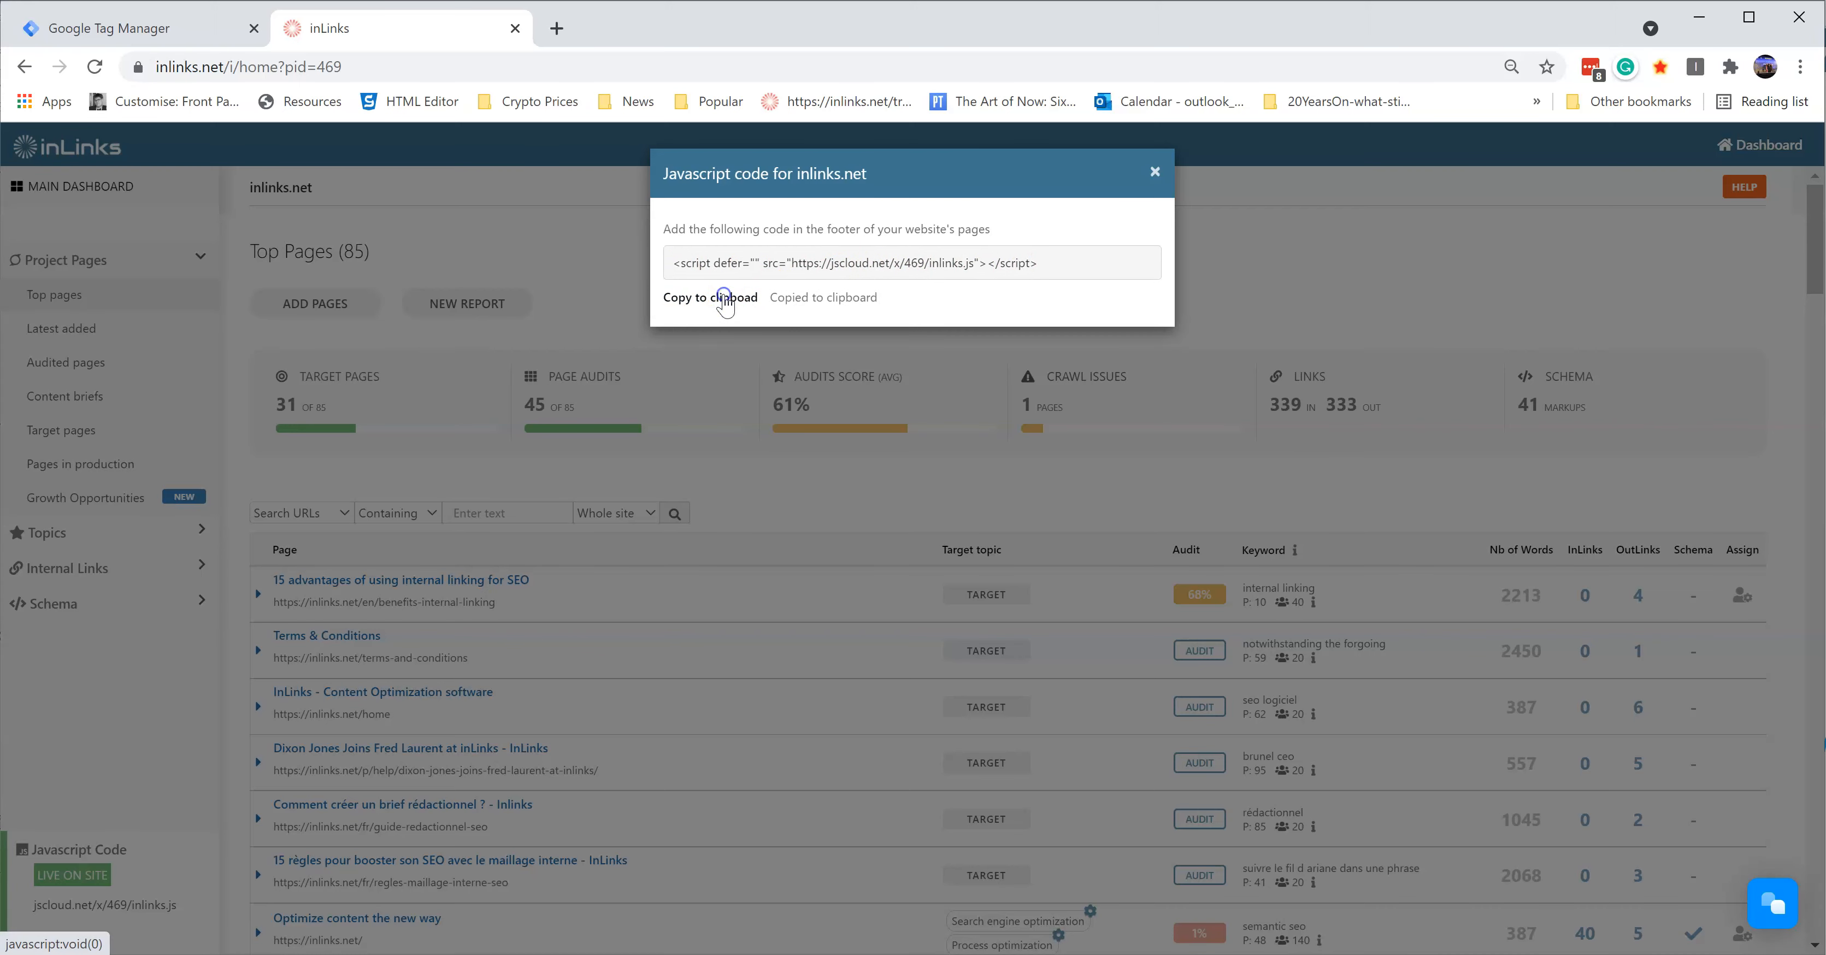
# Step: Switch to Google Tag Manager and start a new tag of type Custom HTML from the workspace overview
pyautogui.click(184, 31)
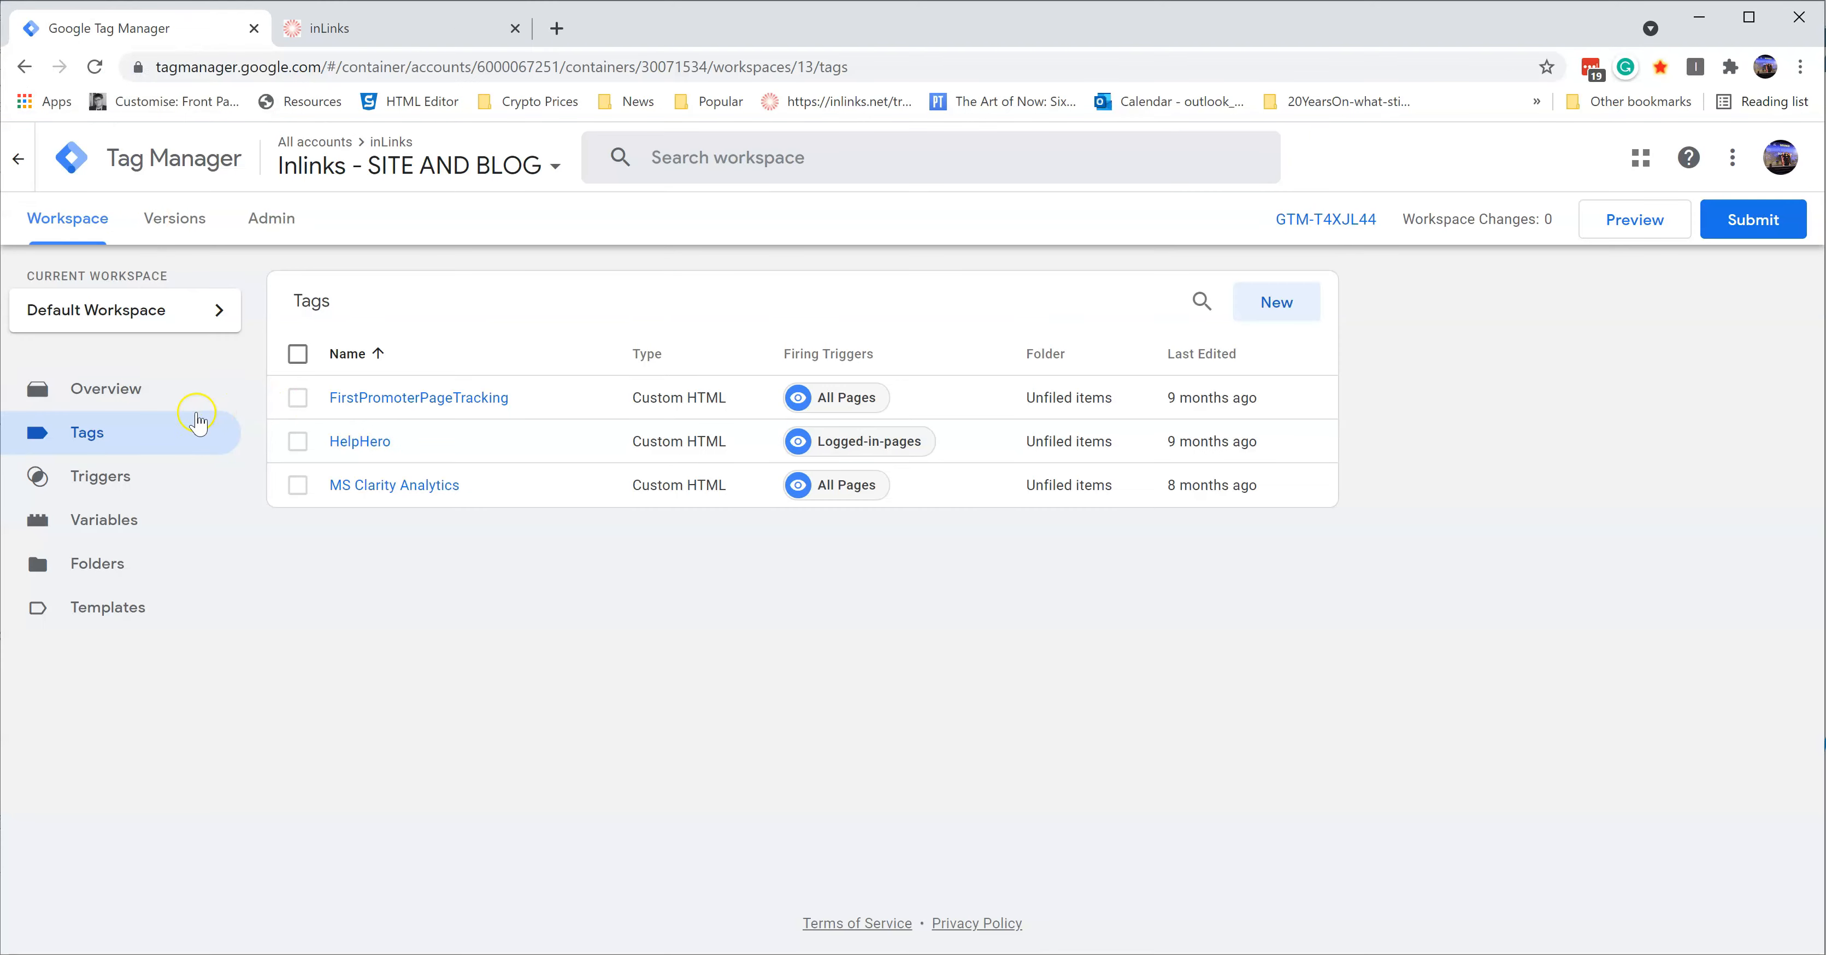
pyautogui.click(120, 389)
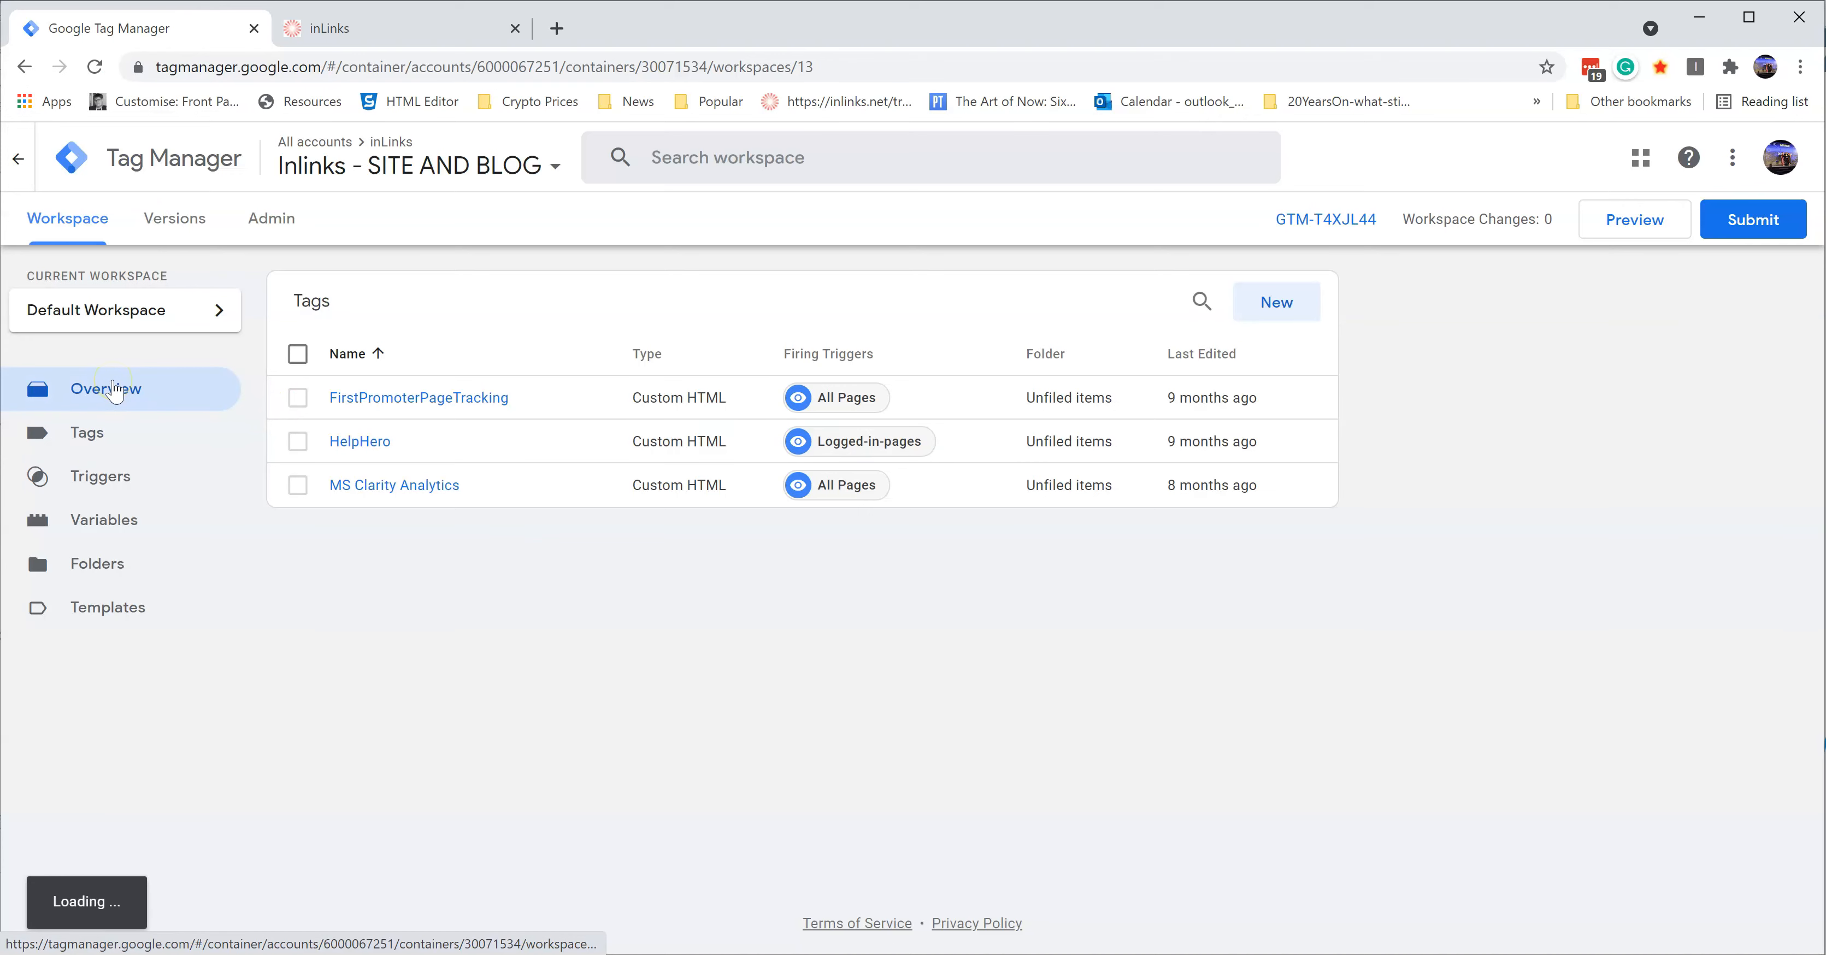
pyautogui.click(110, 386)
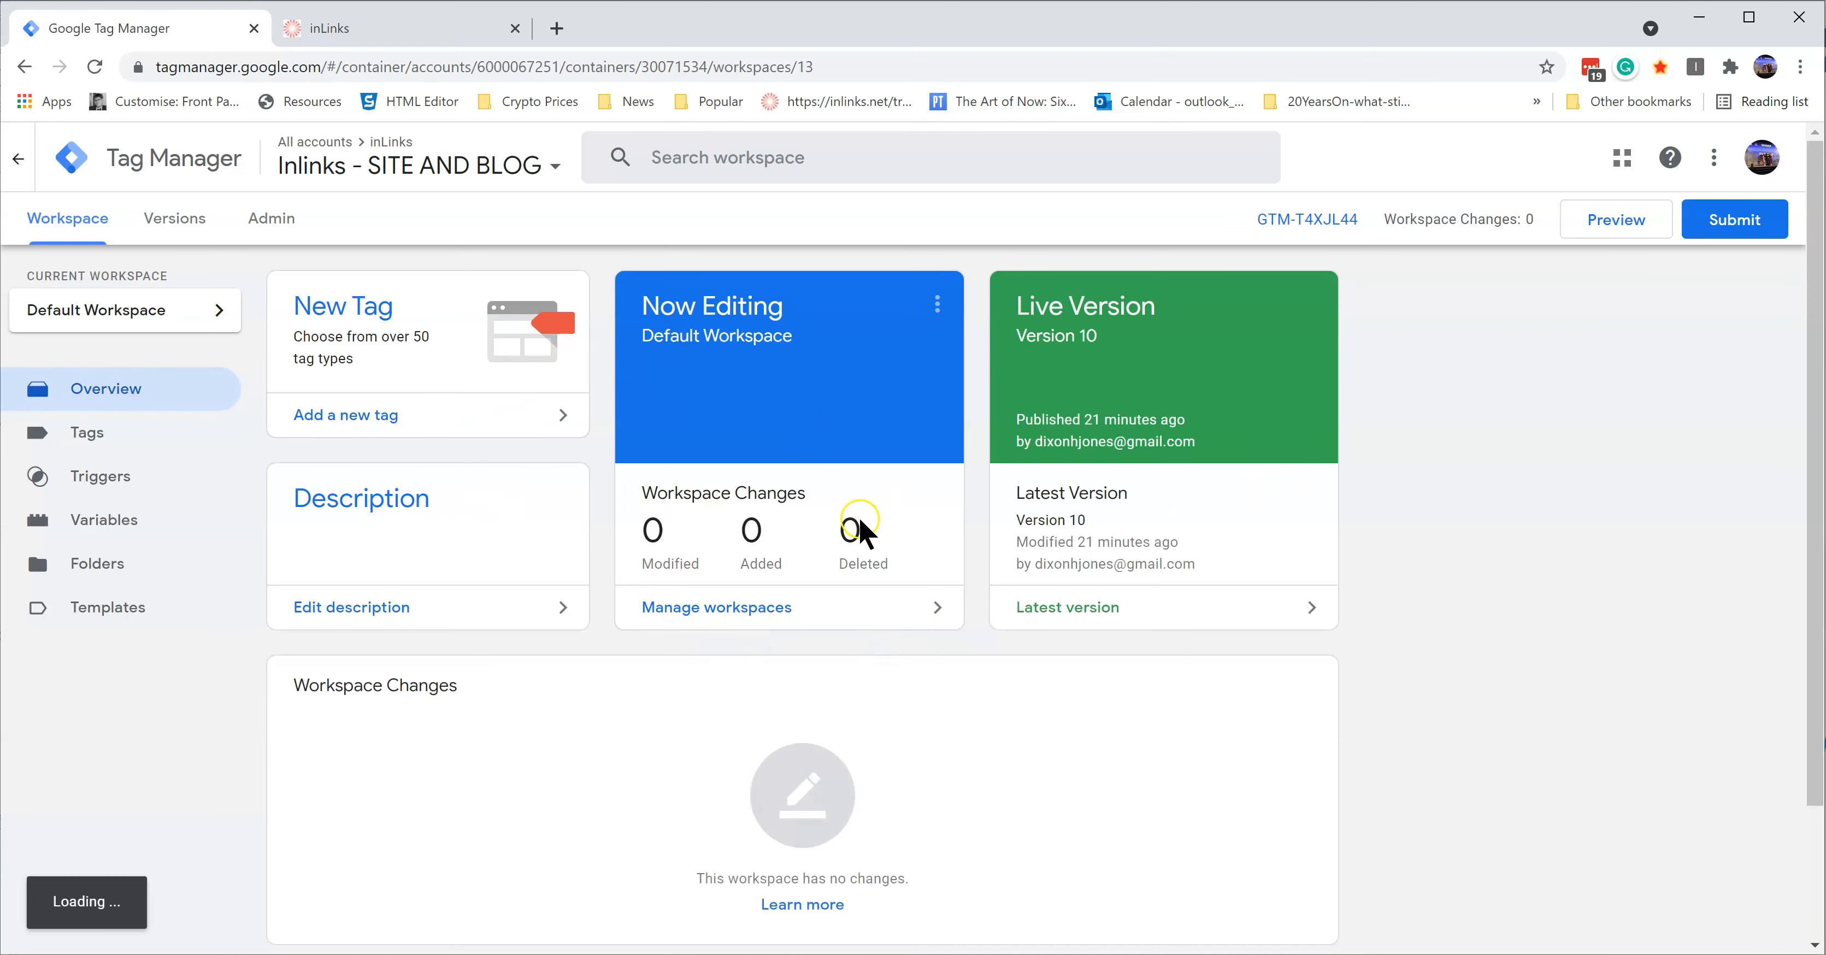
pyautogui.click(346, 416)
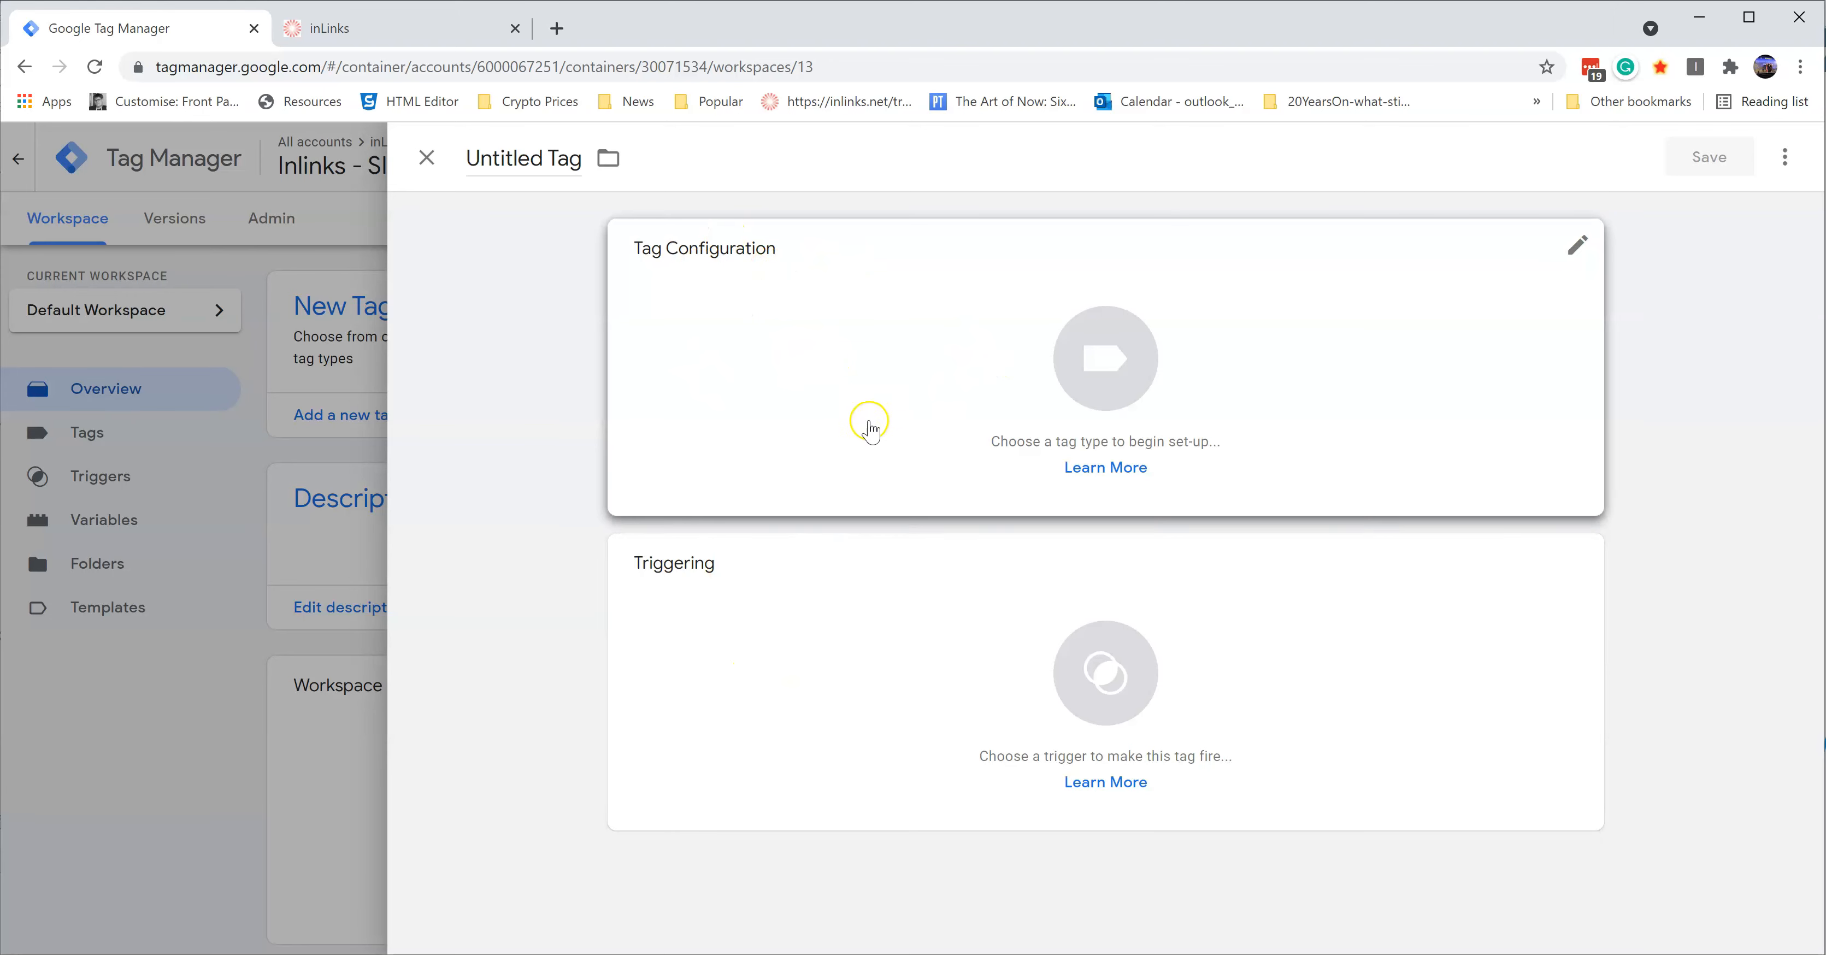
pyautogui.click(969, 331)
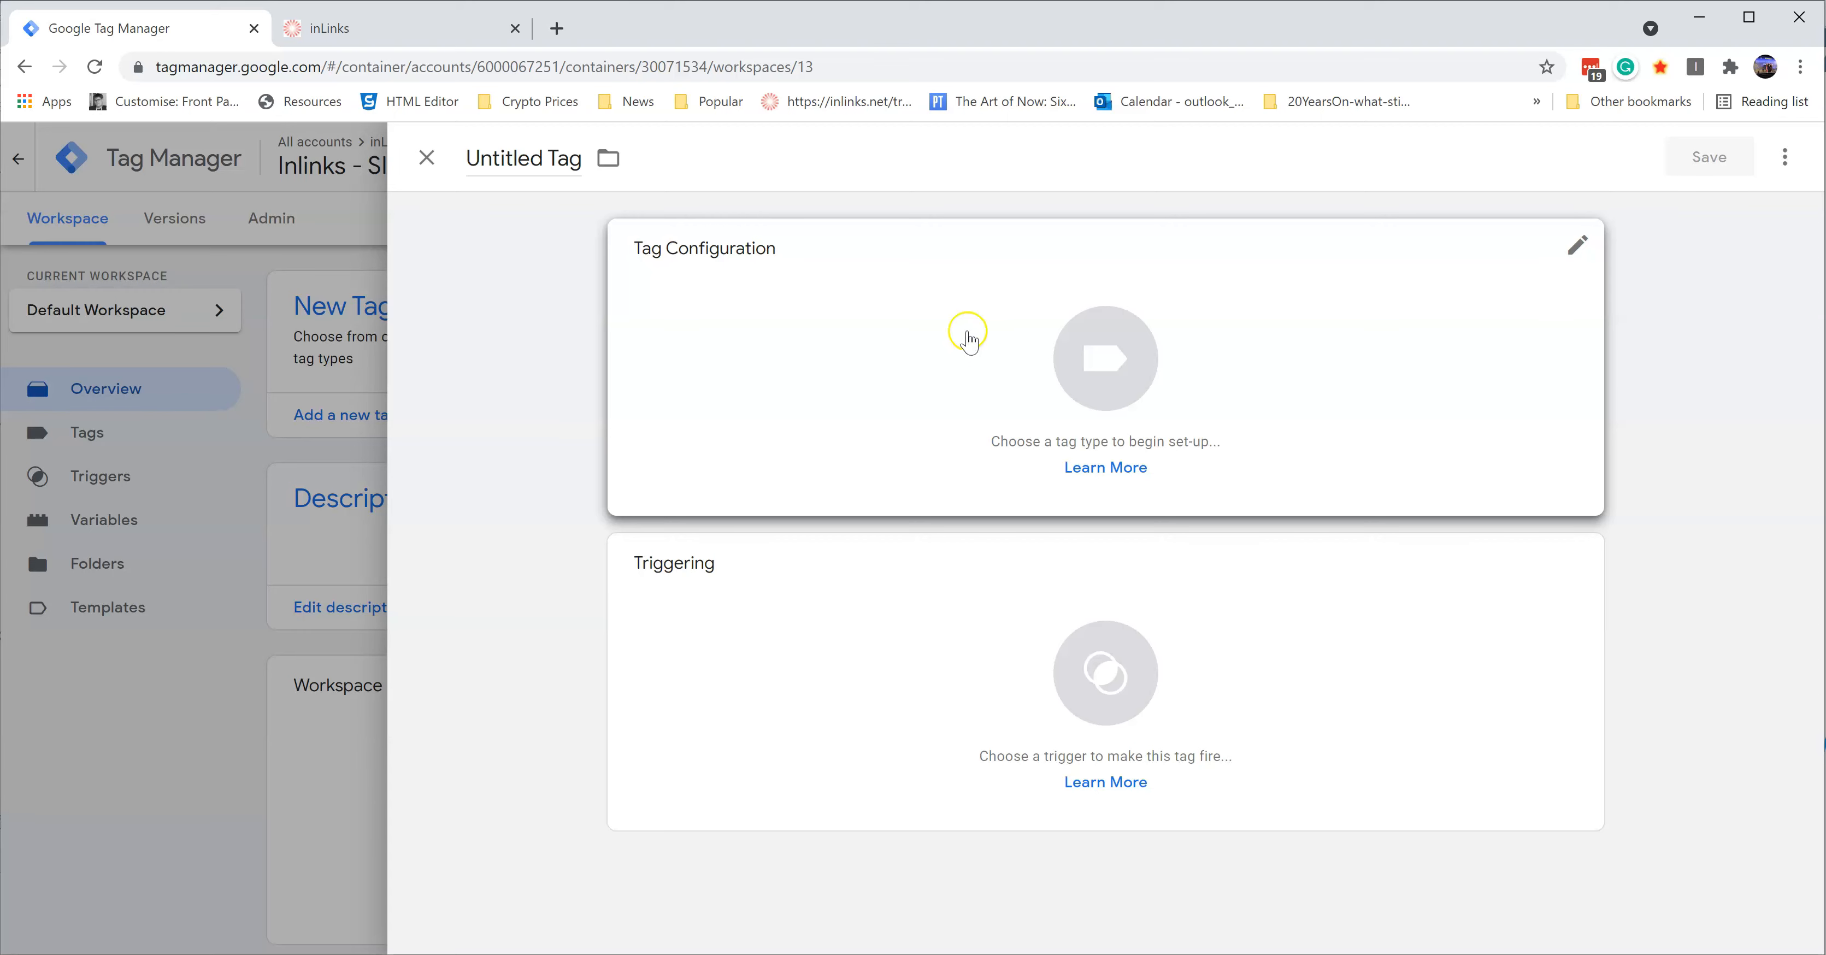
pyautogui.click(967, 333)
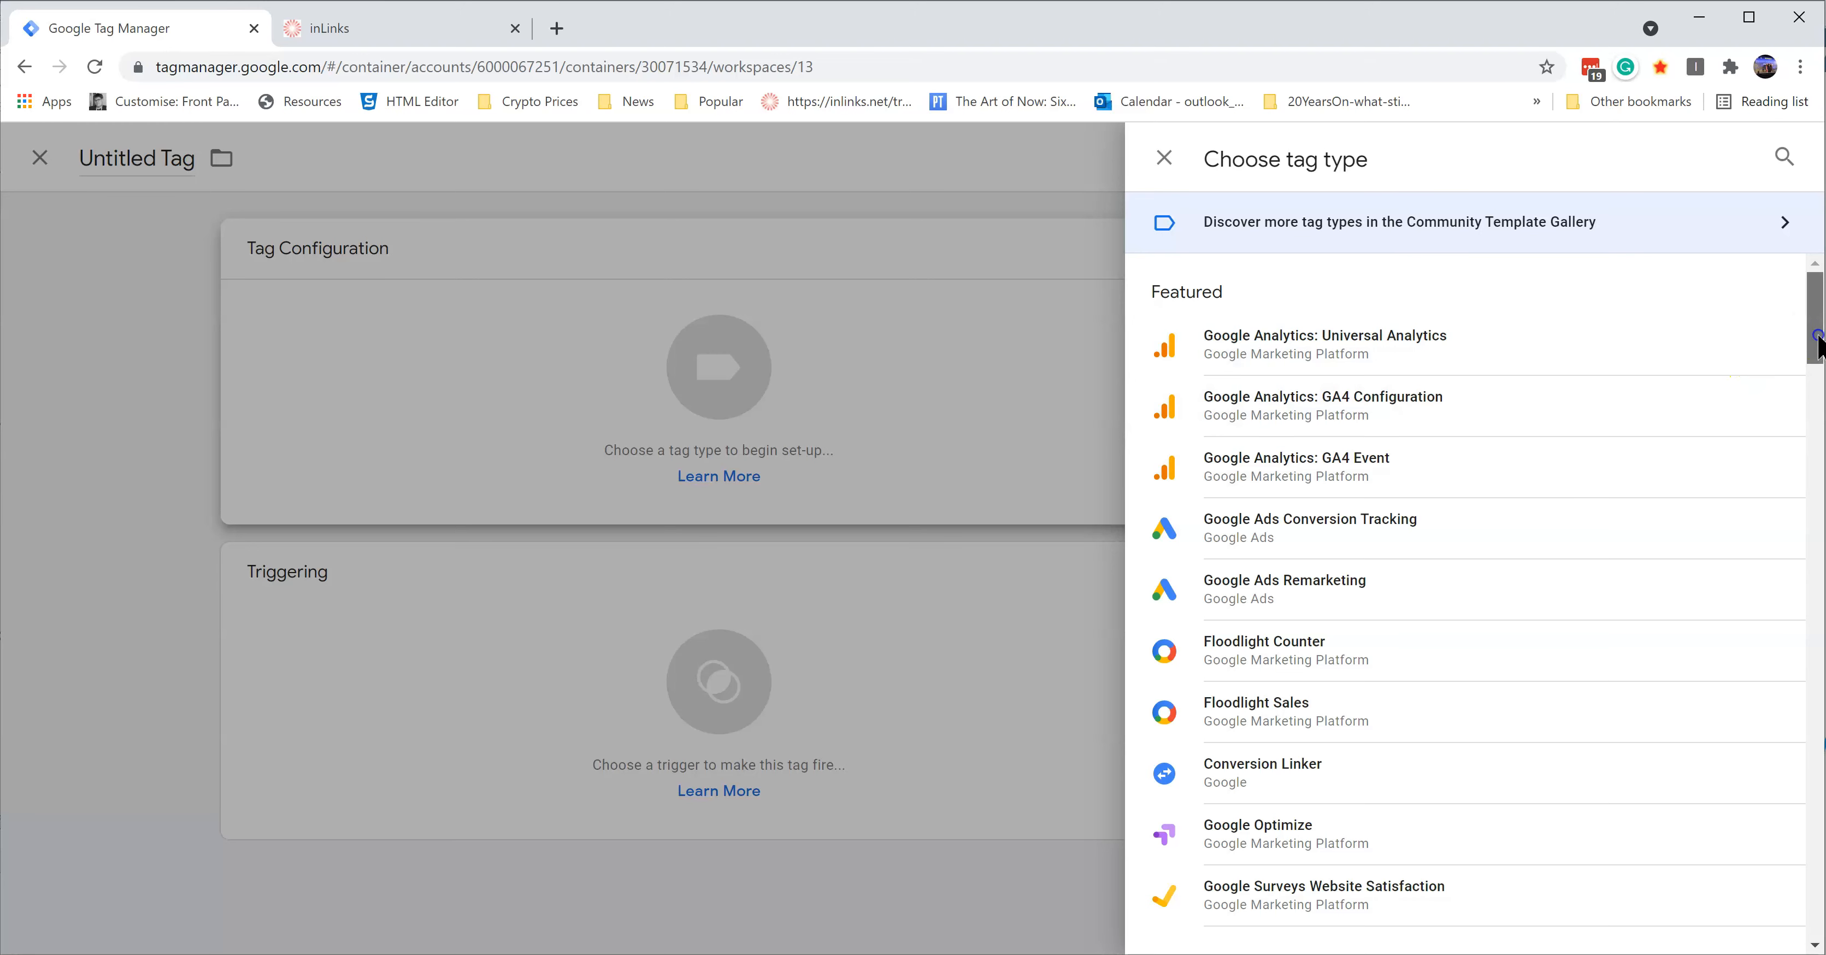
pyautogui.scroll(-5, 1819, 346)
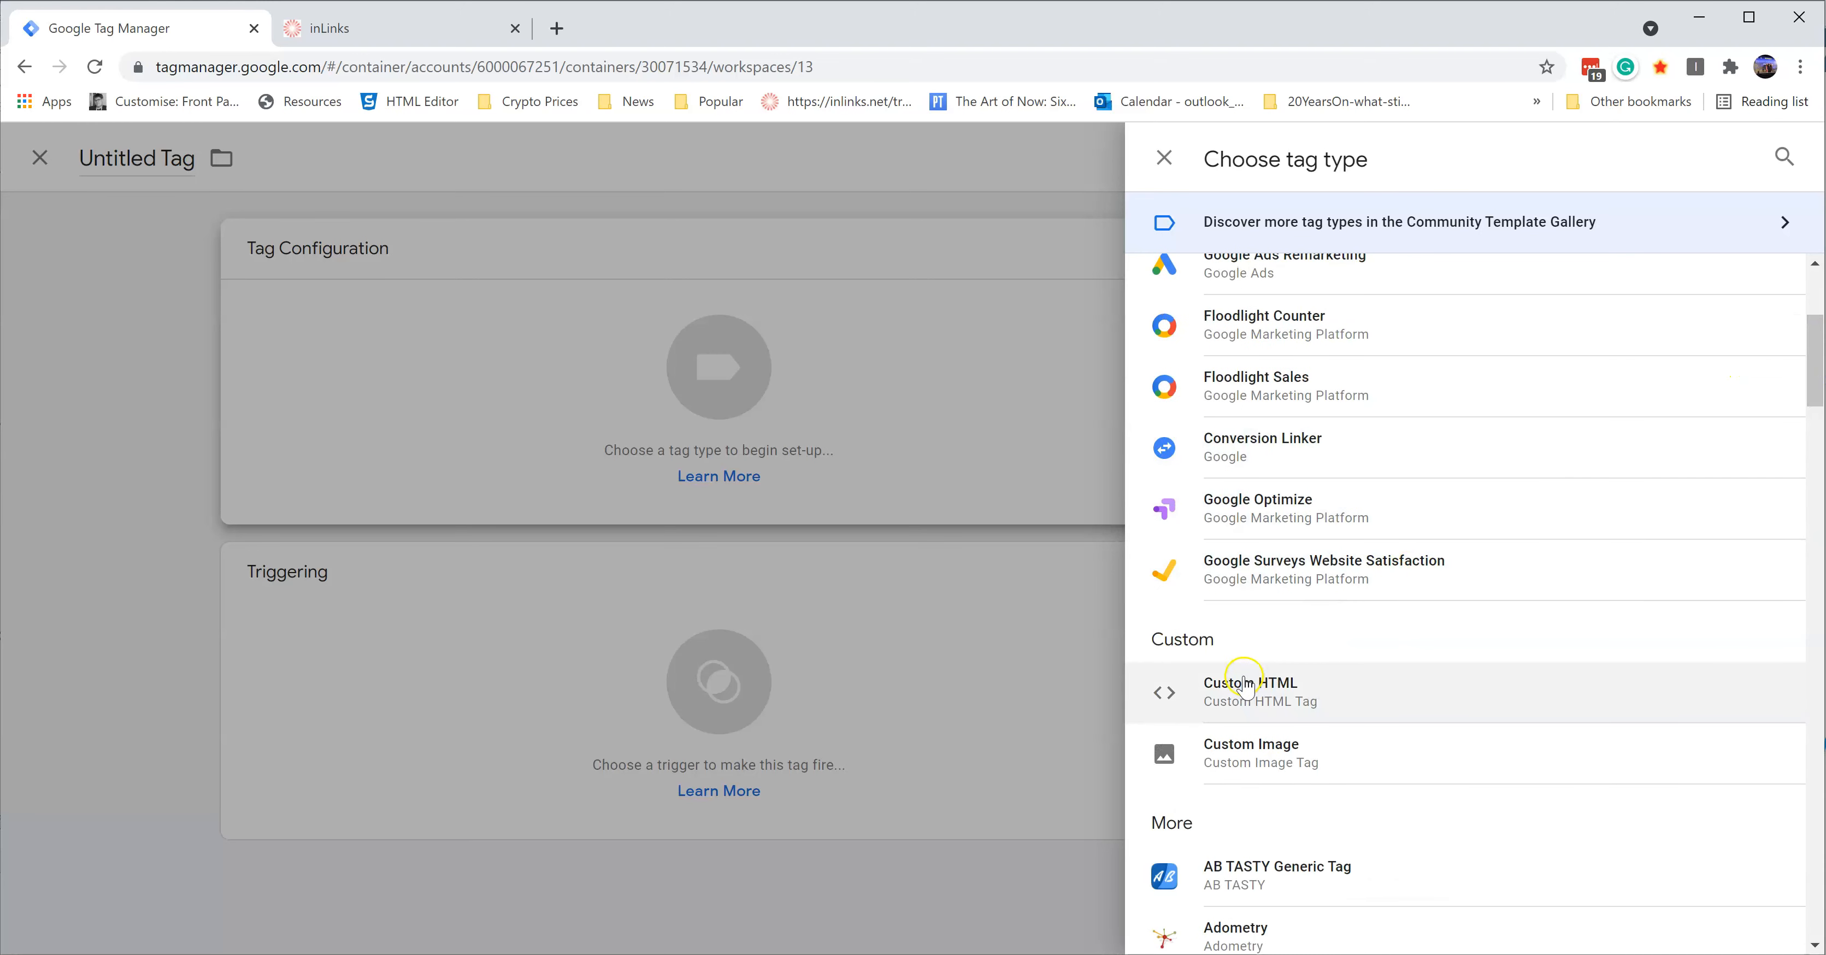
pyautogui.click(1243, 688)
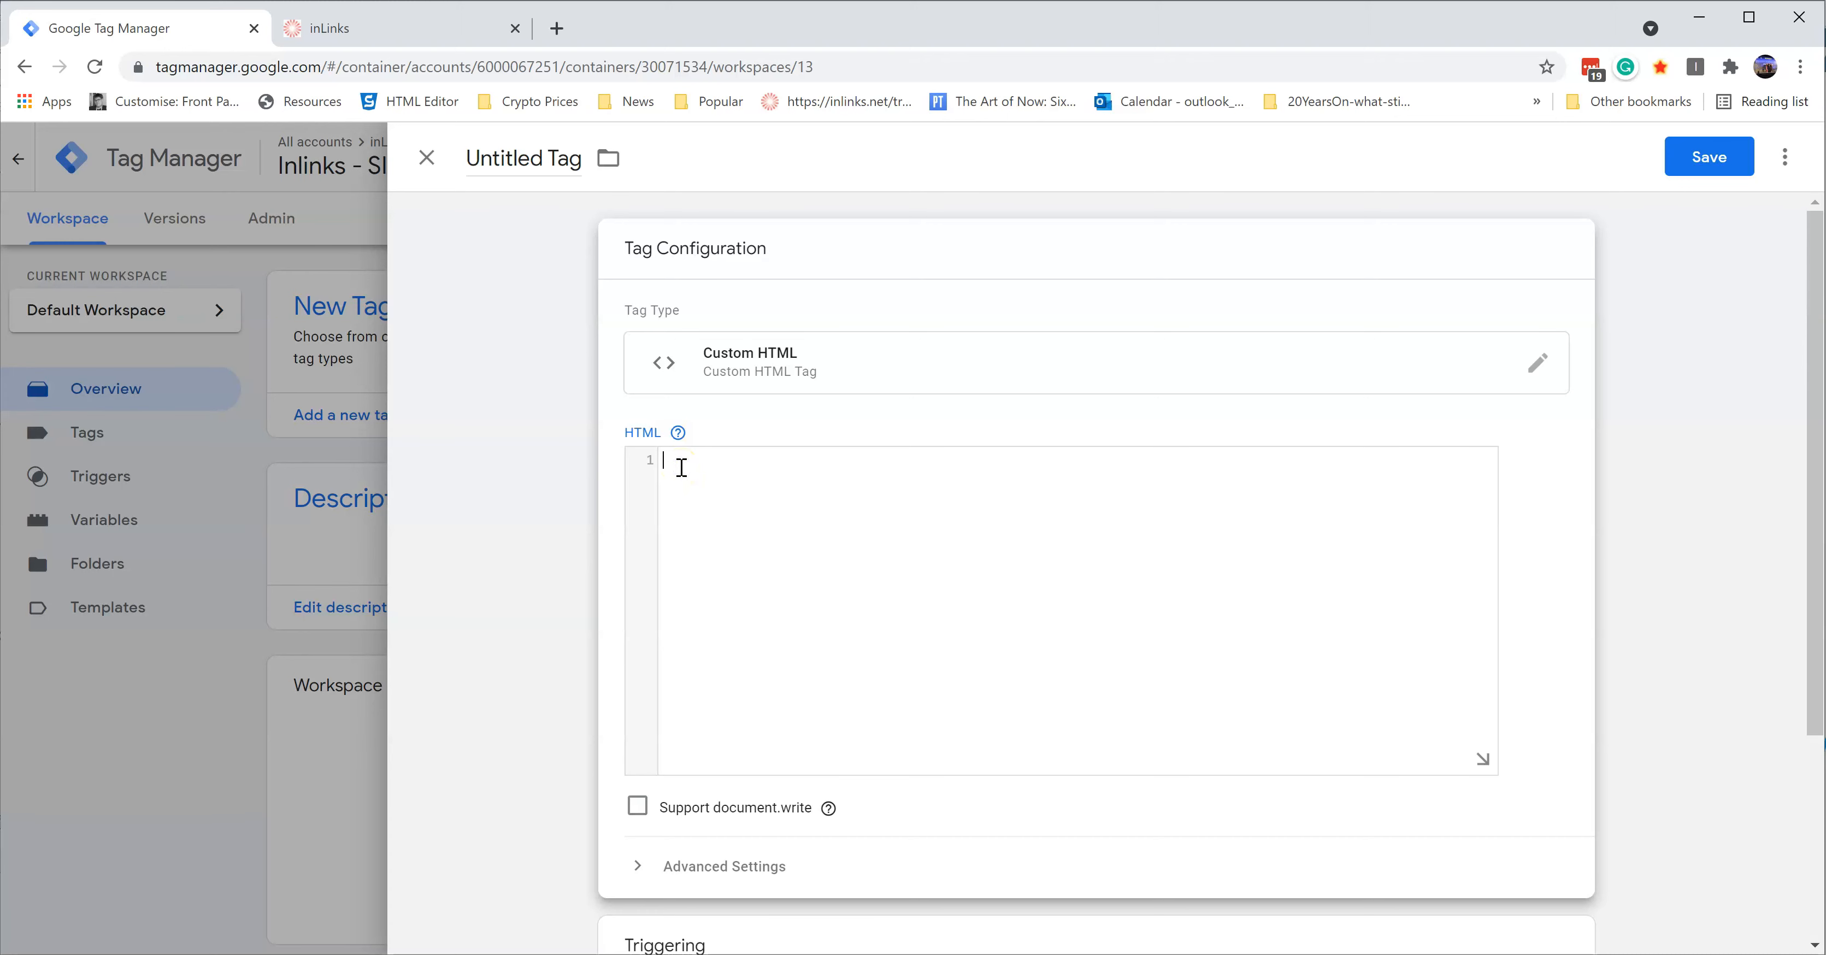
# Step: Paste the copied inLinks script snippet into the tag's HTML code area
pyautogui.hotkey('ctrl', 'v')
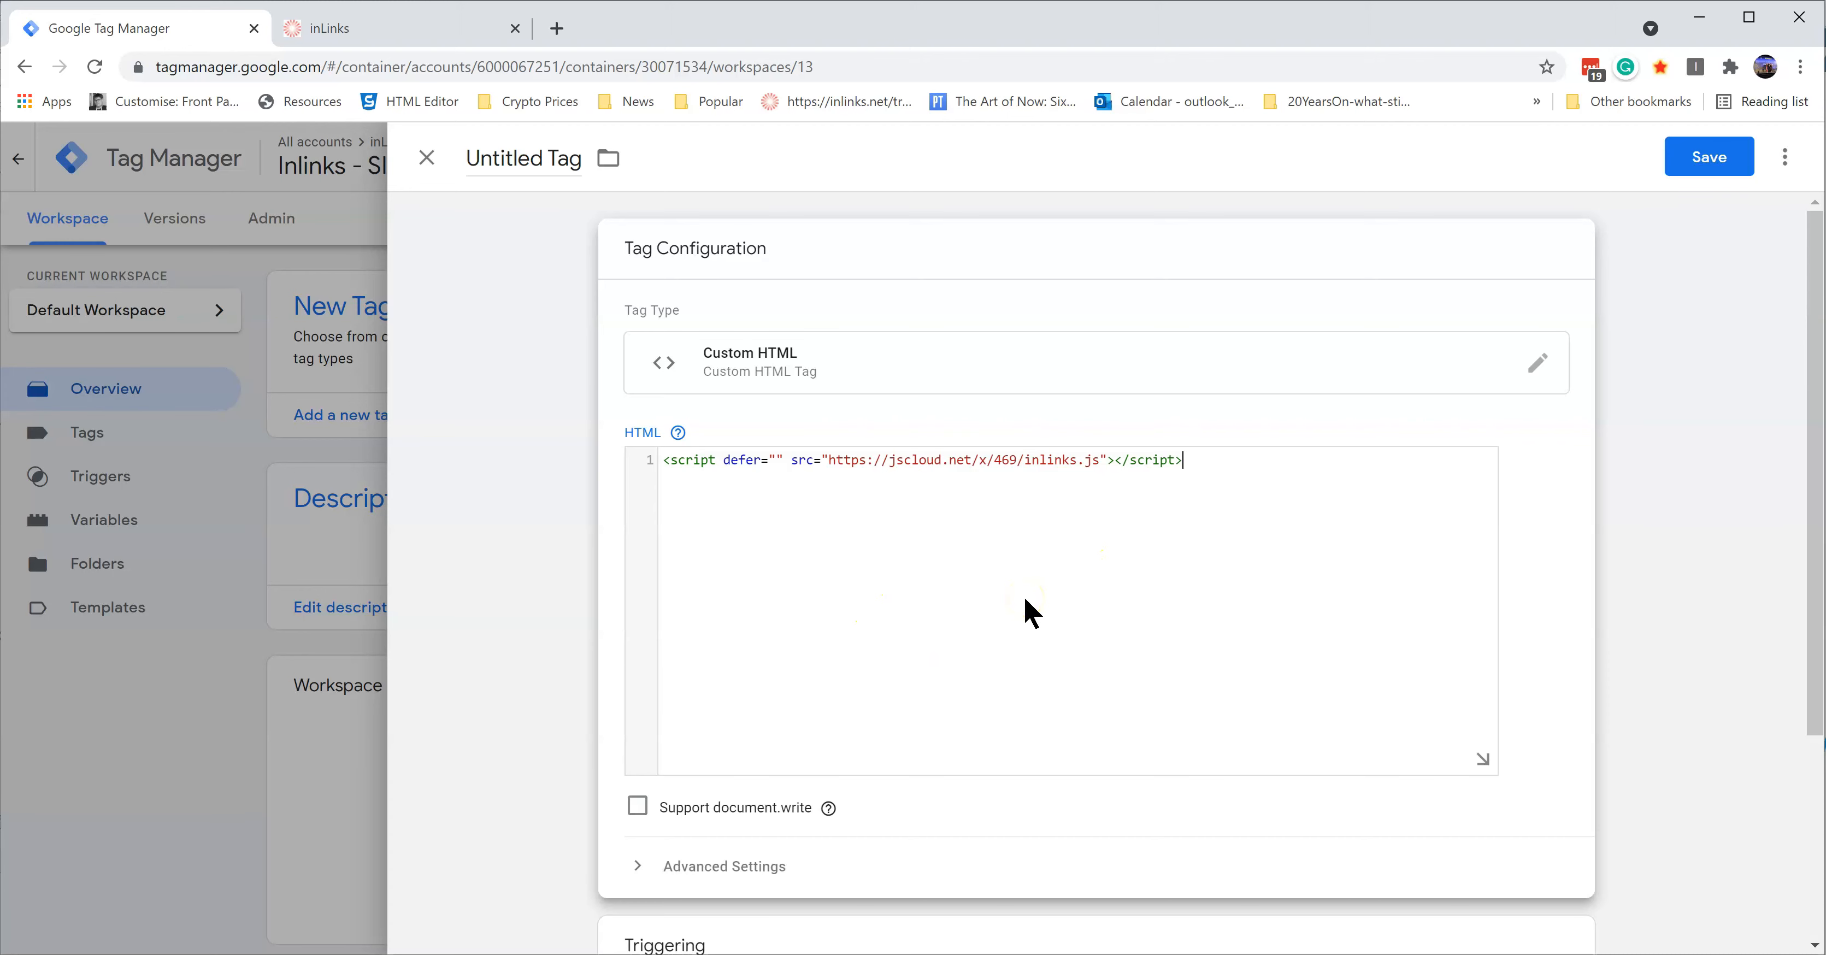
pyautogui.click(968, 549)
pyautogui.scroll(-3, 893, 659)
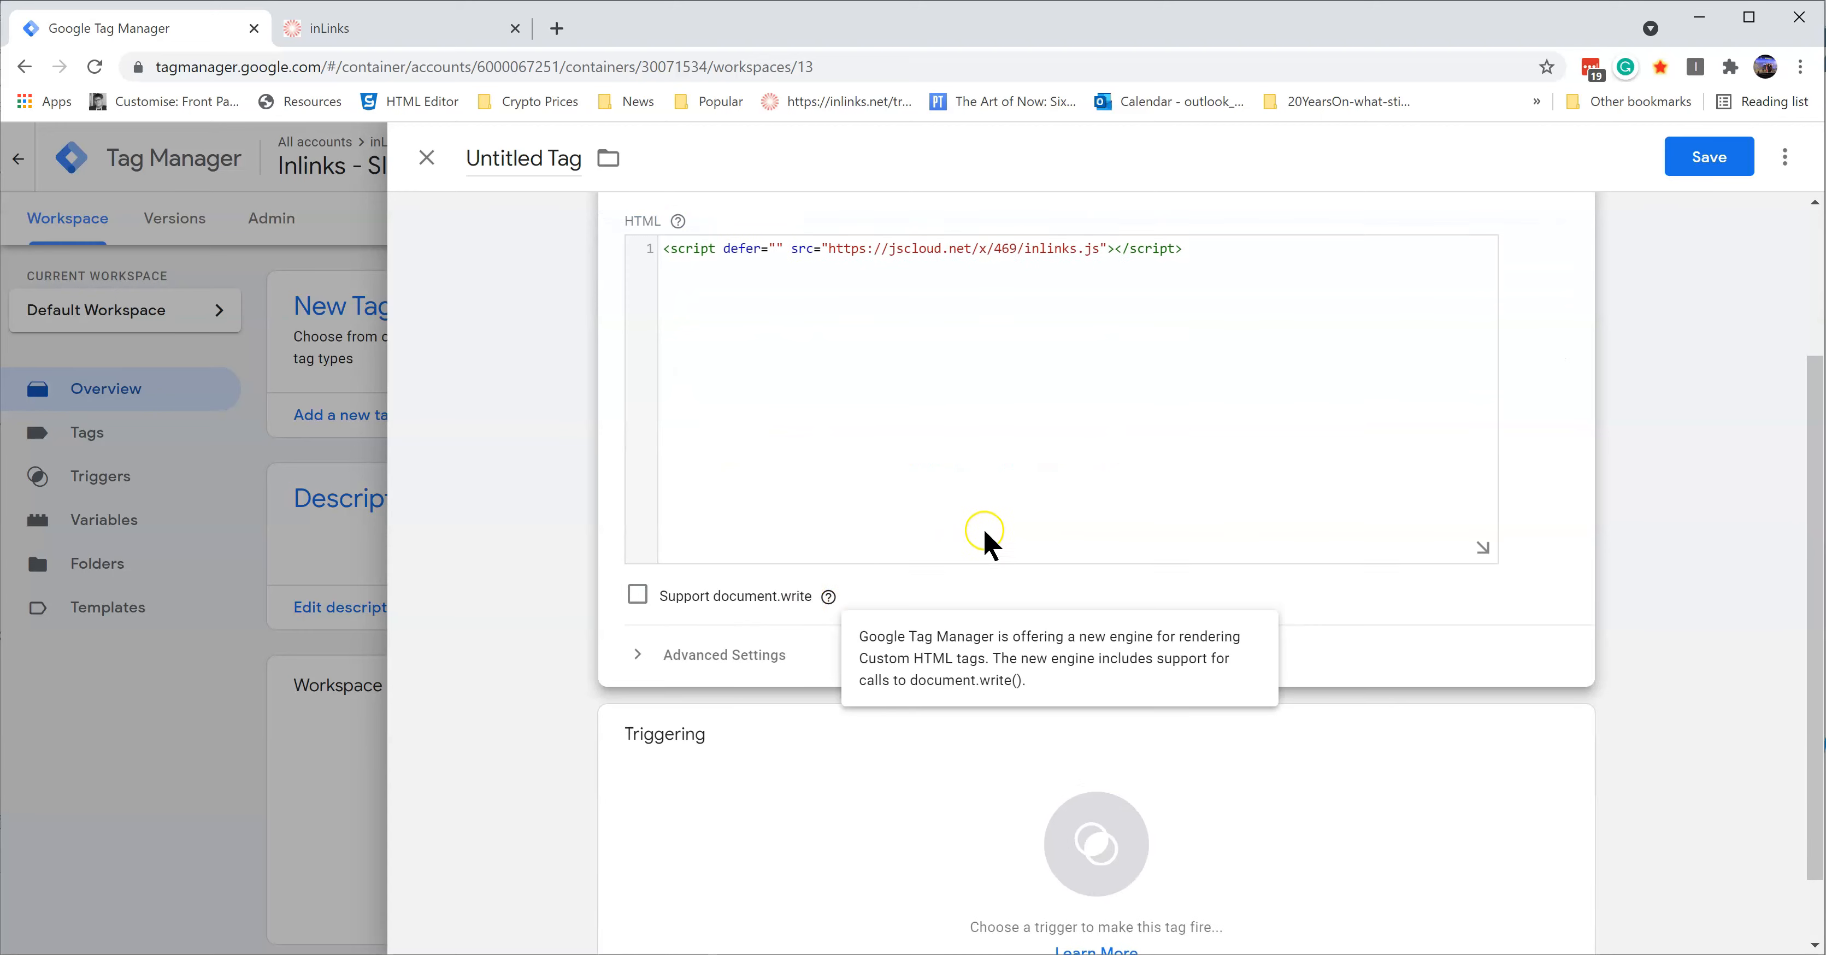
pyautogui.scroll(3, 989, 545)
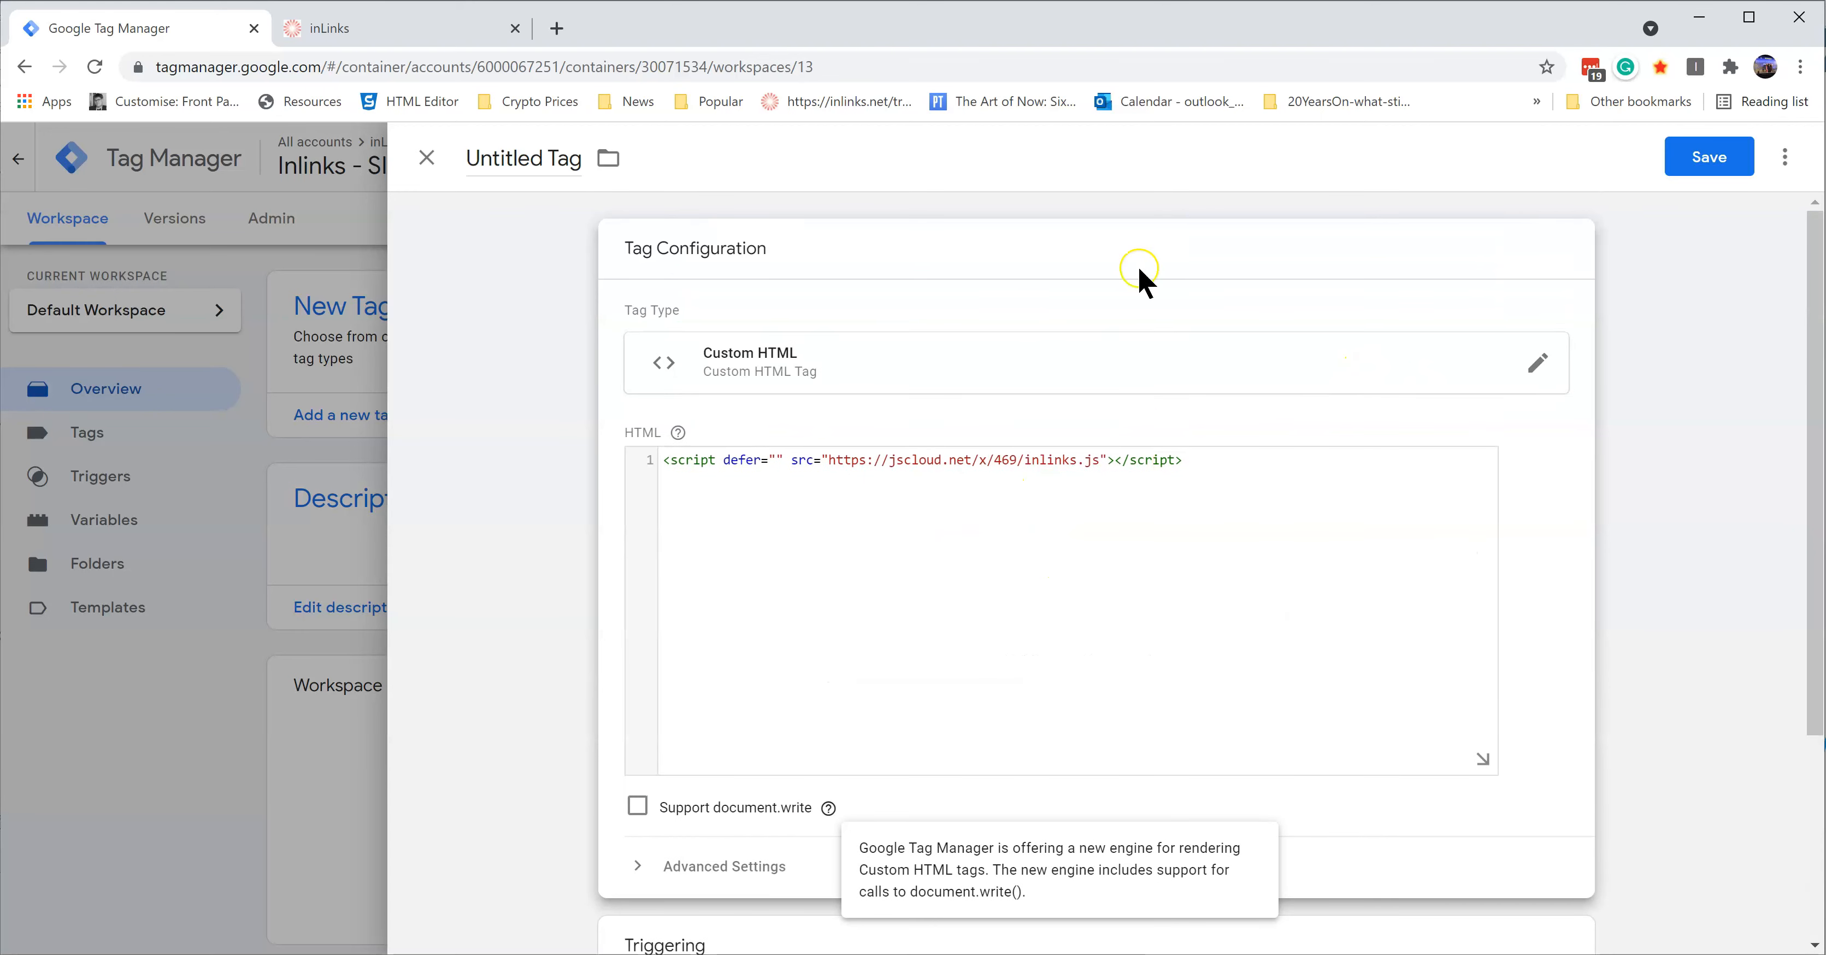
# Step: Rename the untitled tag to "Inlinks Code cHTML" followed by the author's first name
pyautogui.click(542, 160)
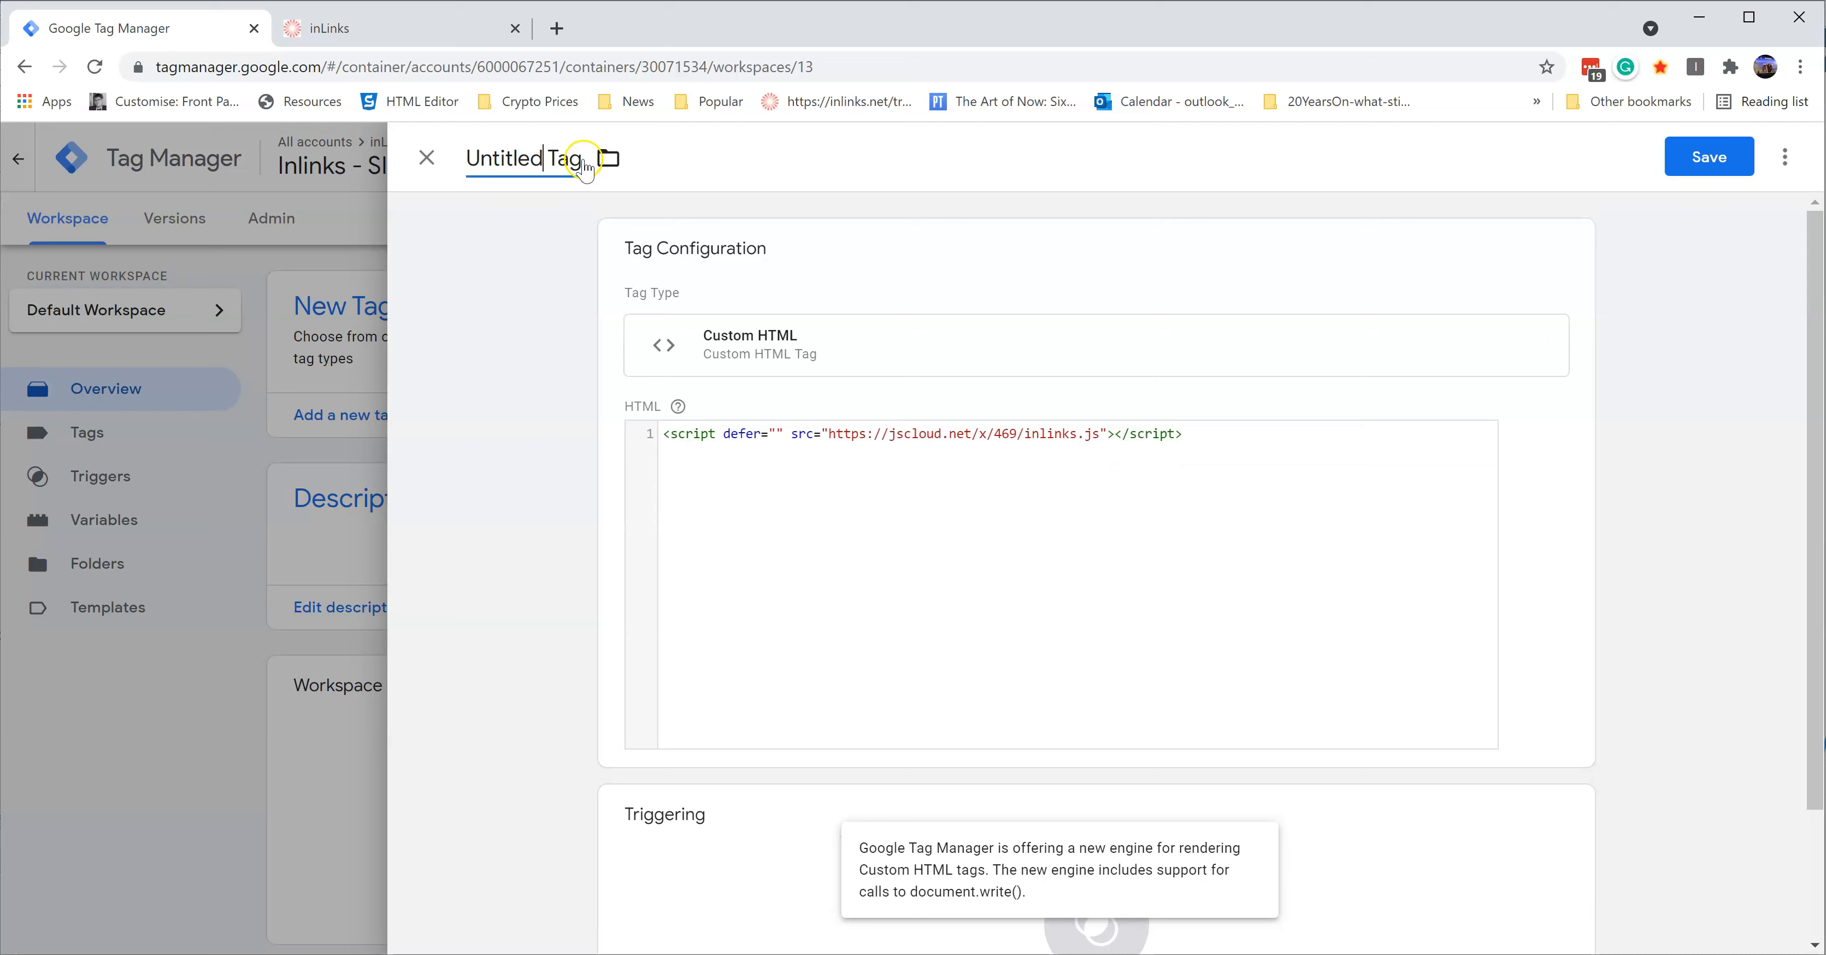
pyautogui.moveTo(573, 160); pyautogui.dragTo(441, 160)
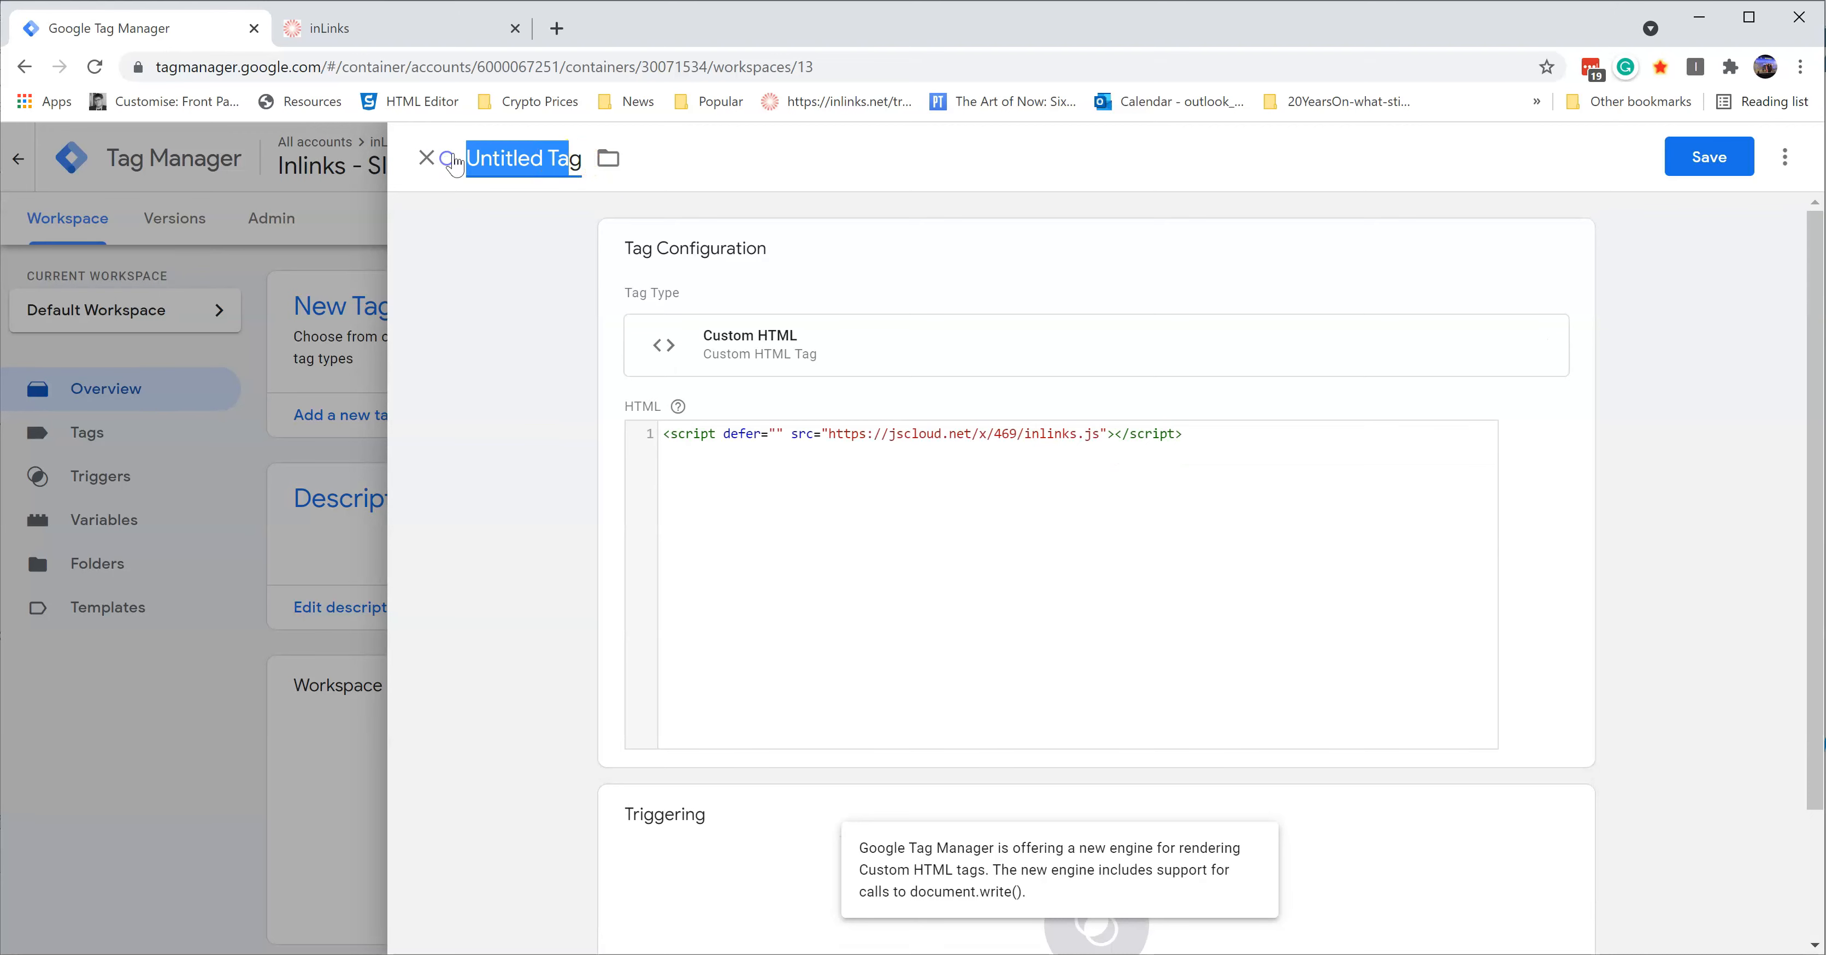
pyautogui.press('BackSpace')
pyautogui.press('Delete')
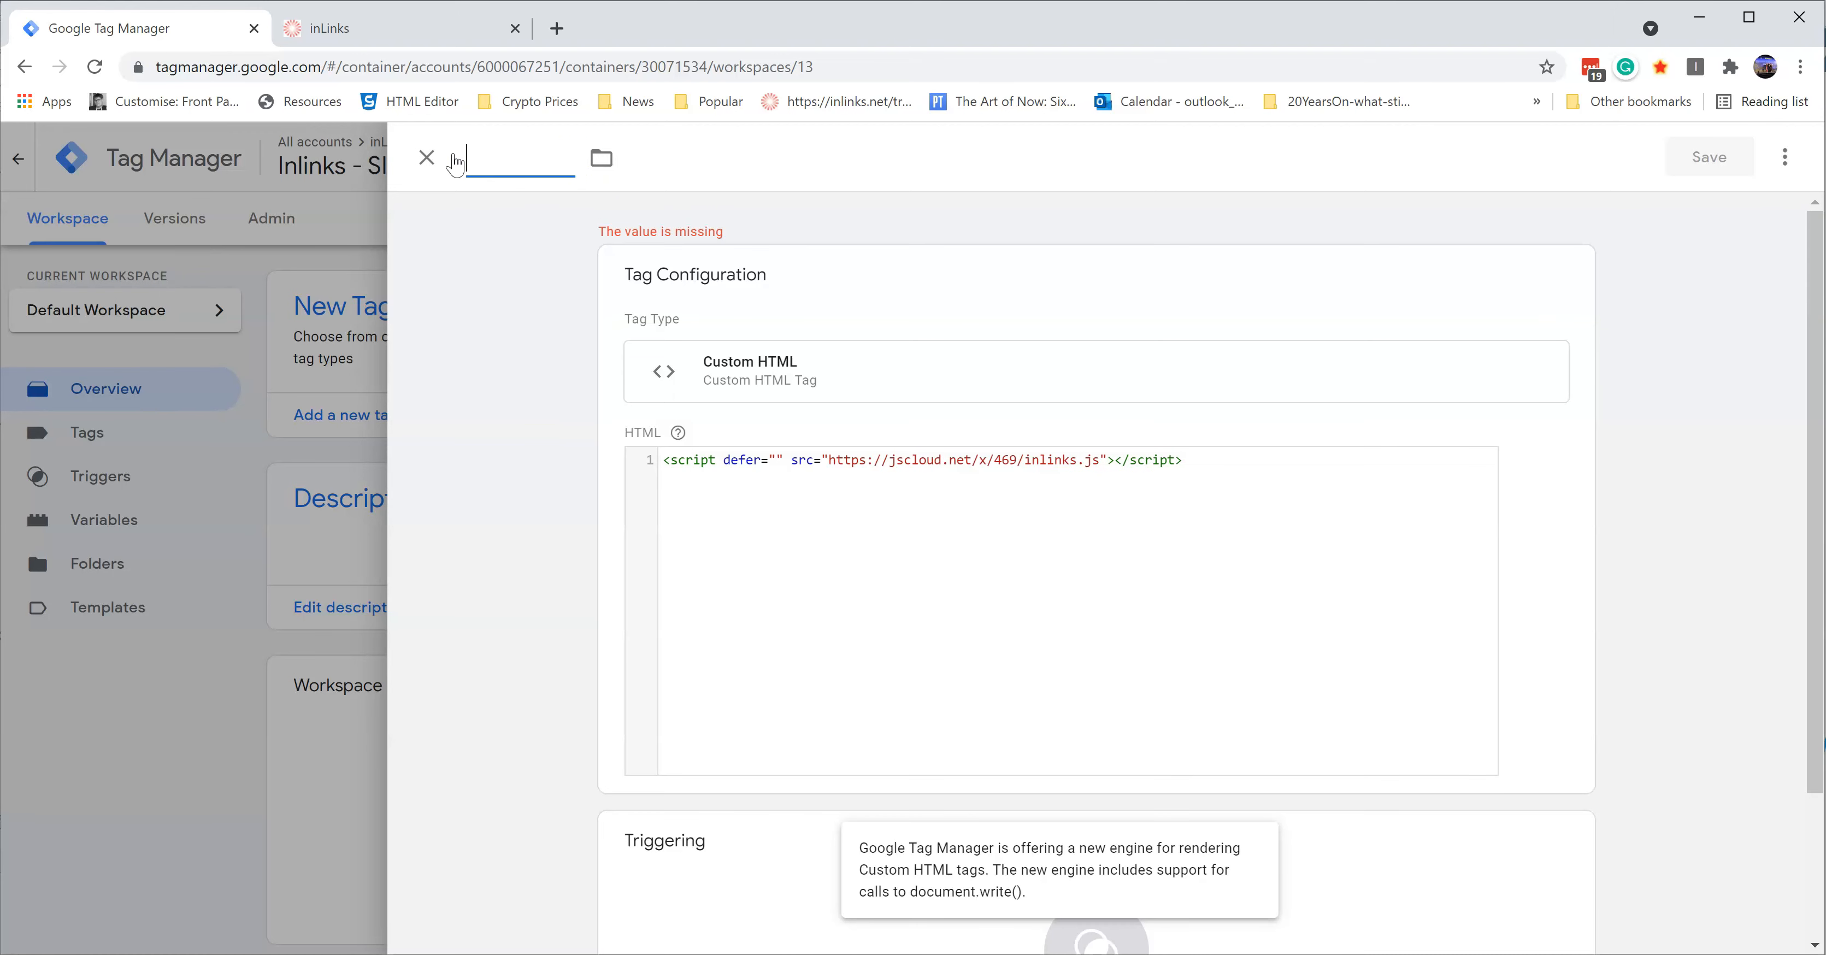
pyautogui.write('Inlinks')
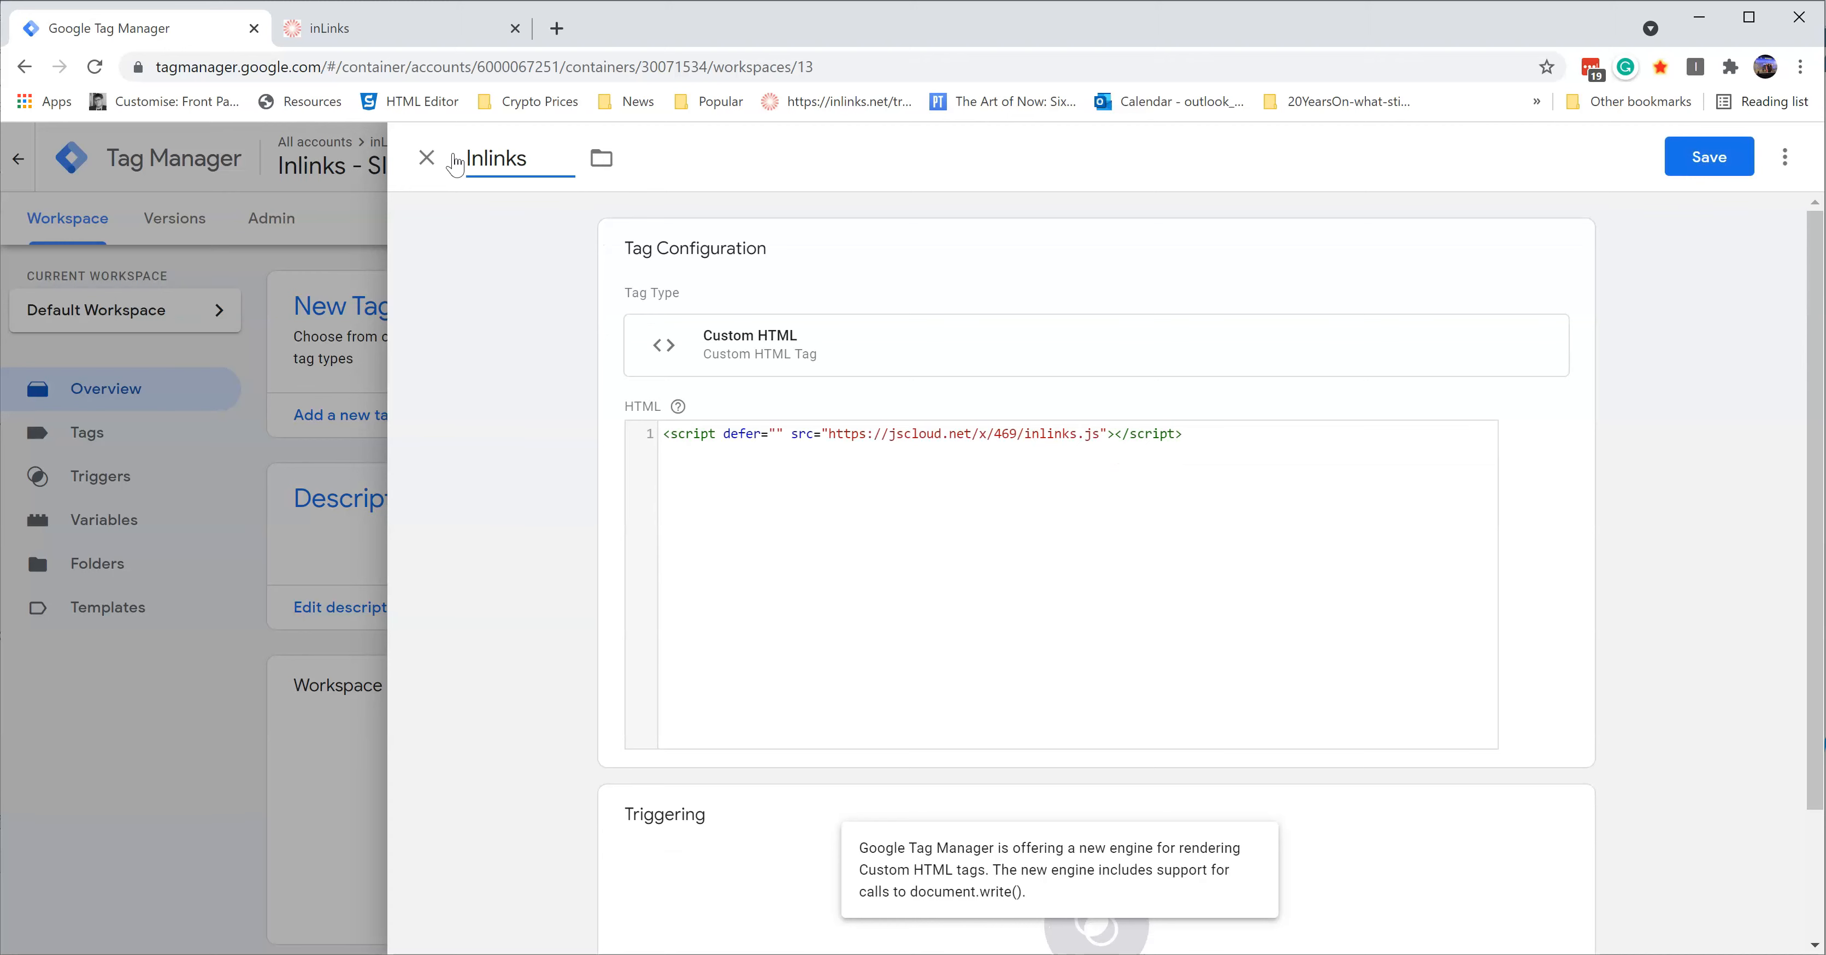
pyautogui.write(' Code cH')
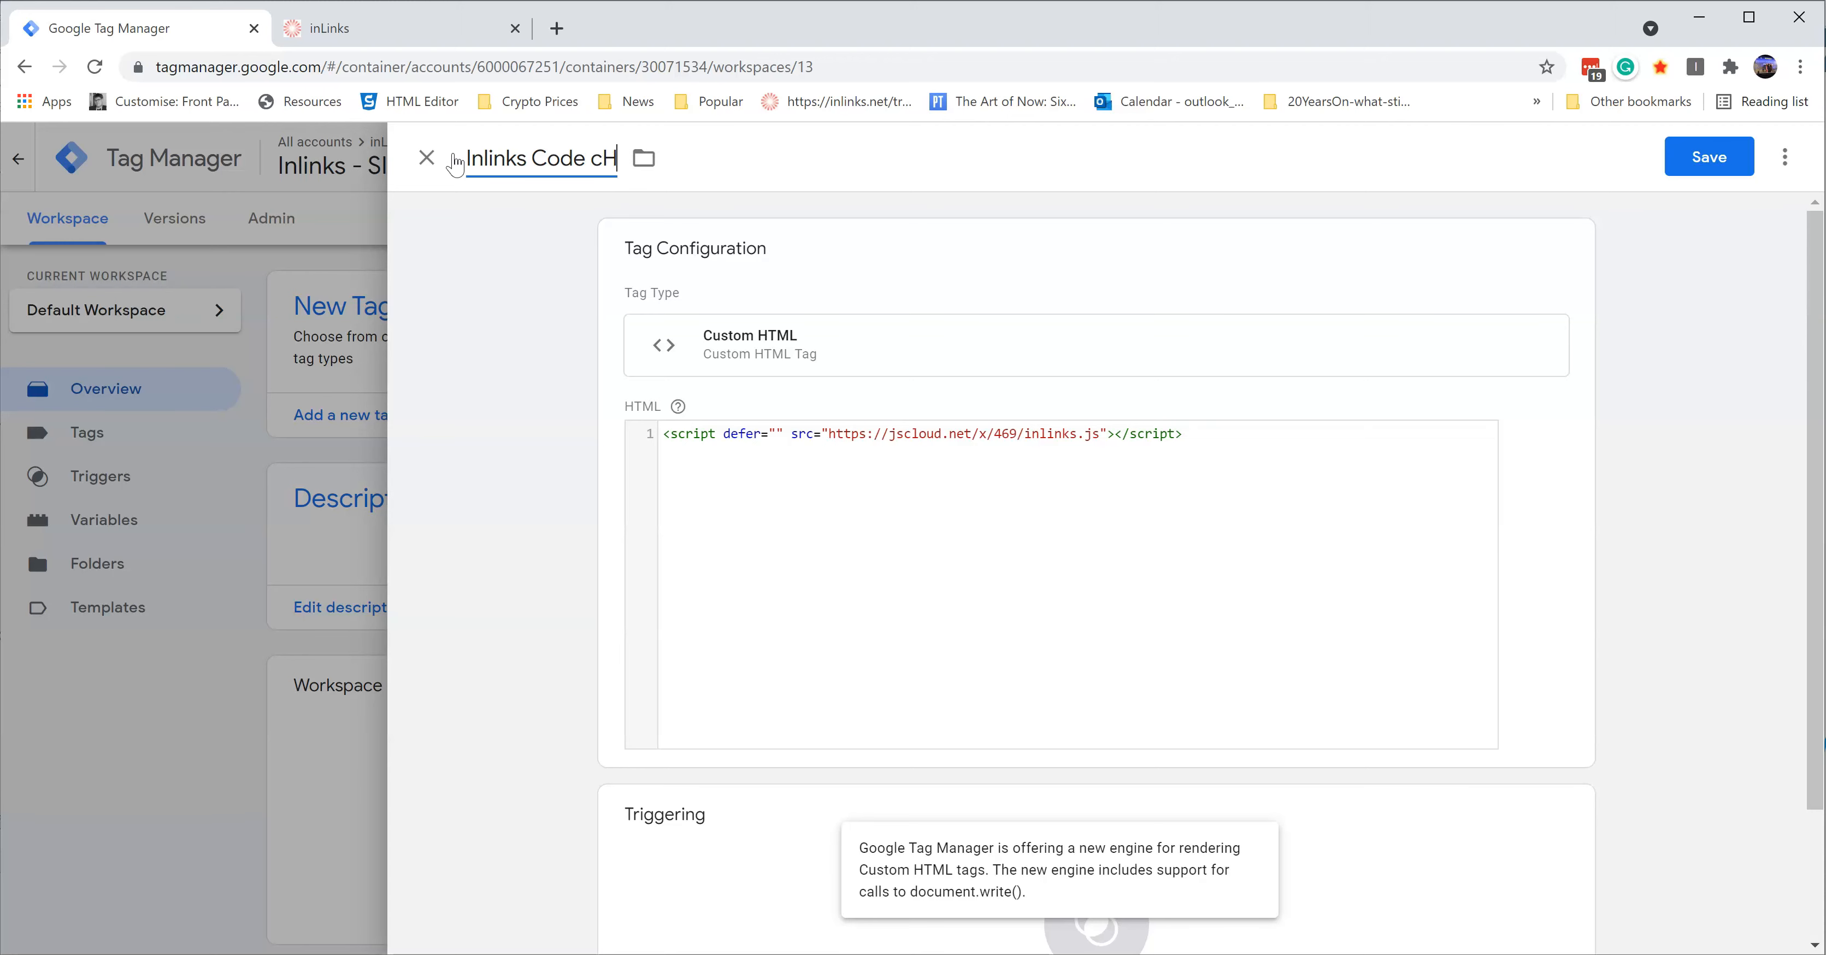
pyautogui.write('TML')
pyautogui.click(528, 158)
pyautogui.write('Dixon')
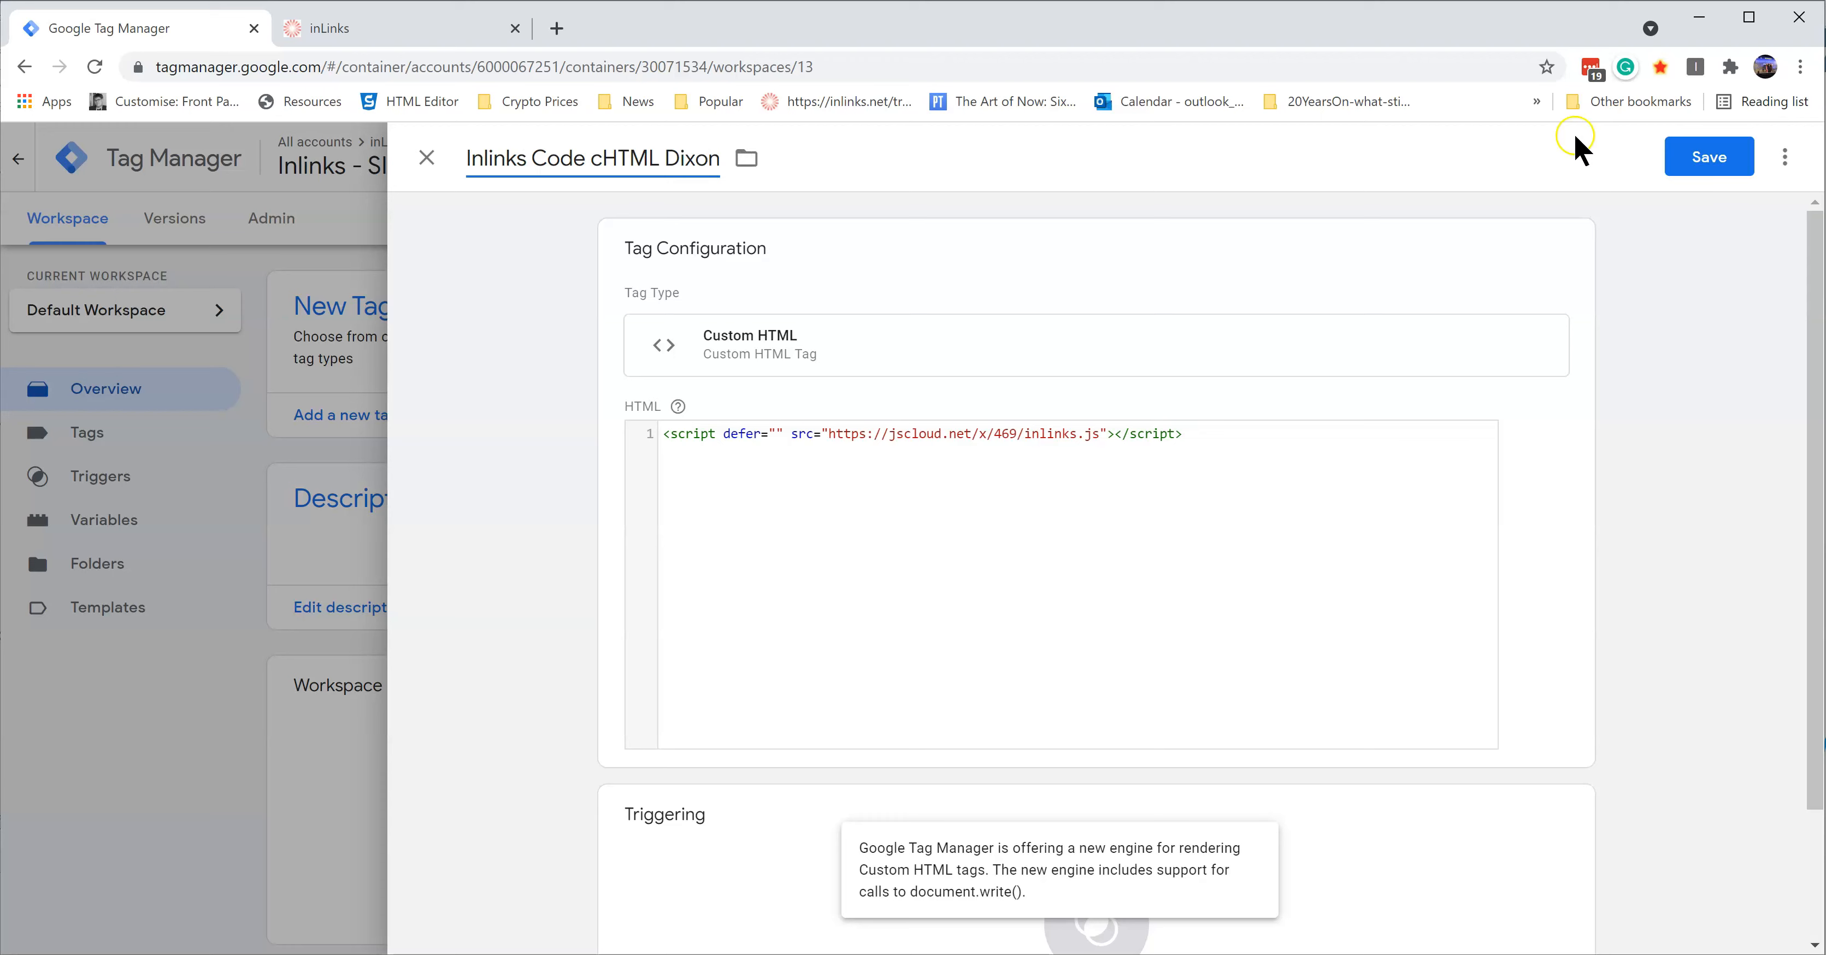
# Step: Save the new Custom HTML tag without adding a firing trigger
pyautogui.click(1665, 160)
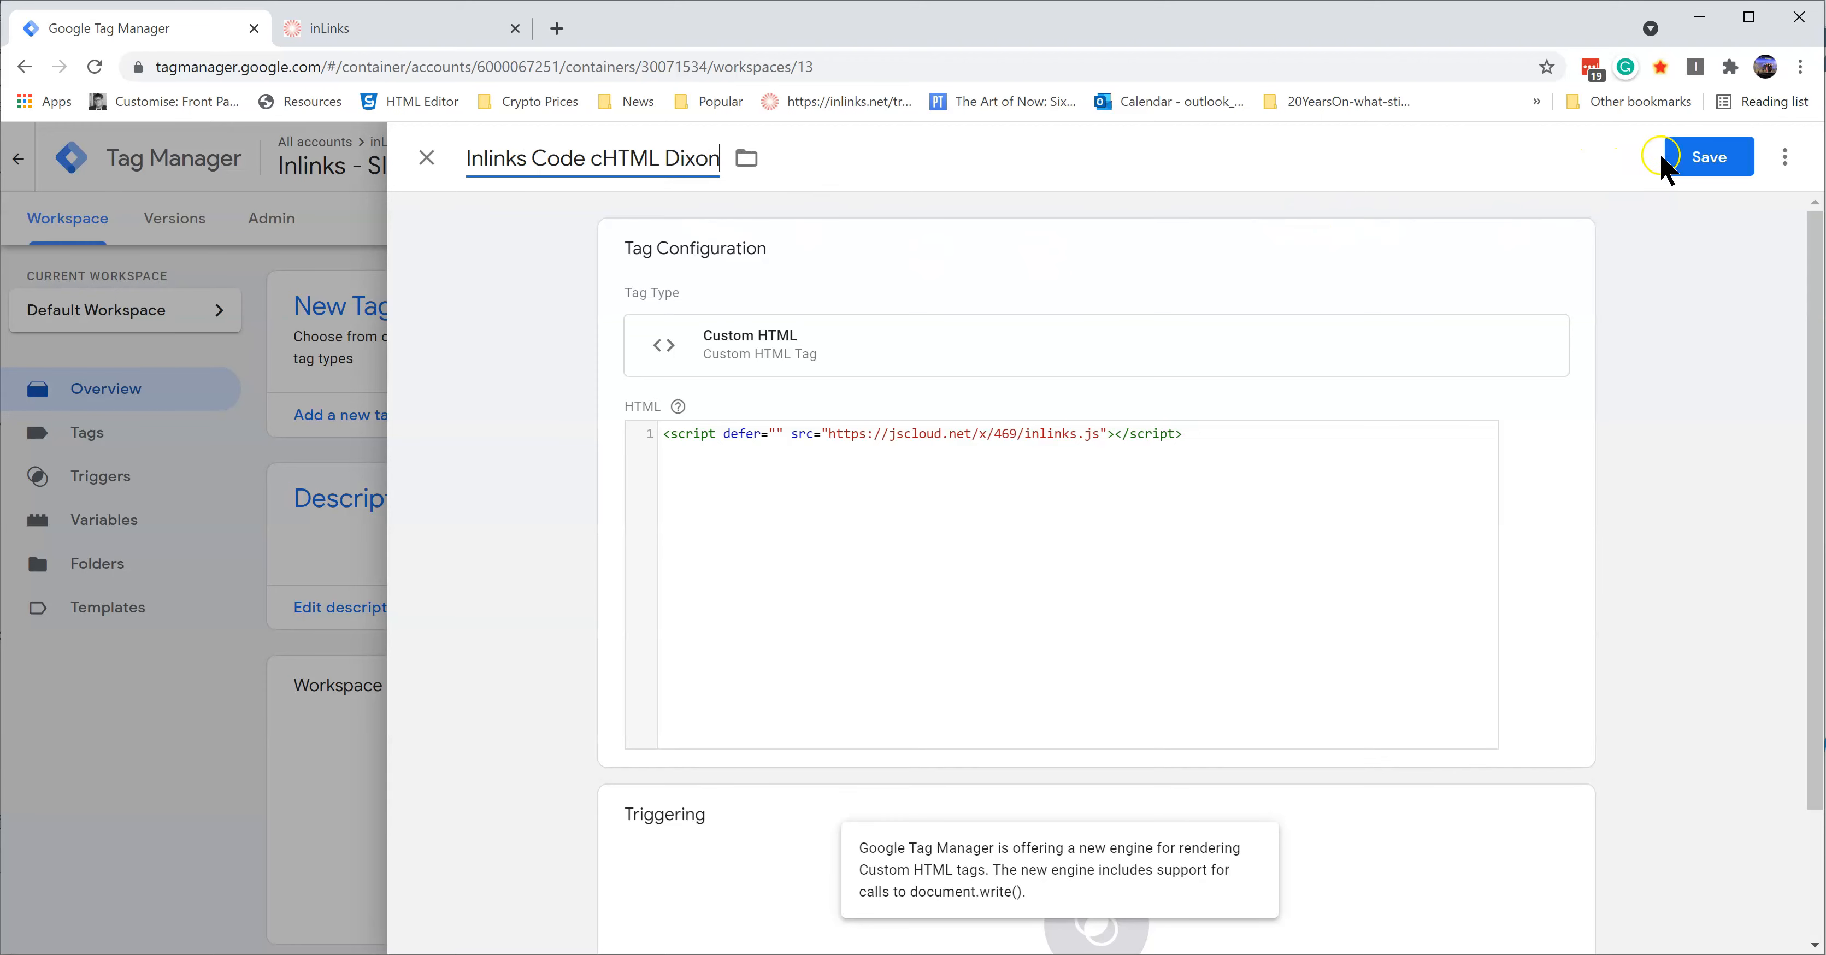
pyautogui.click(1709, 160)
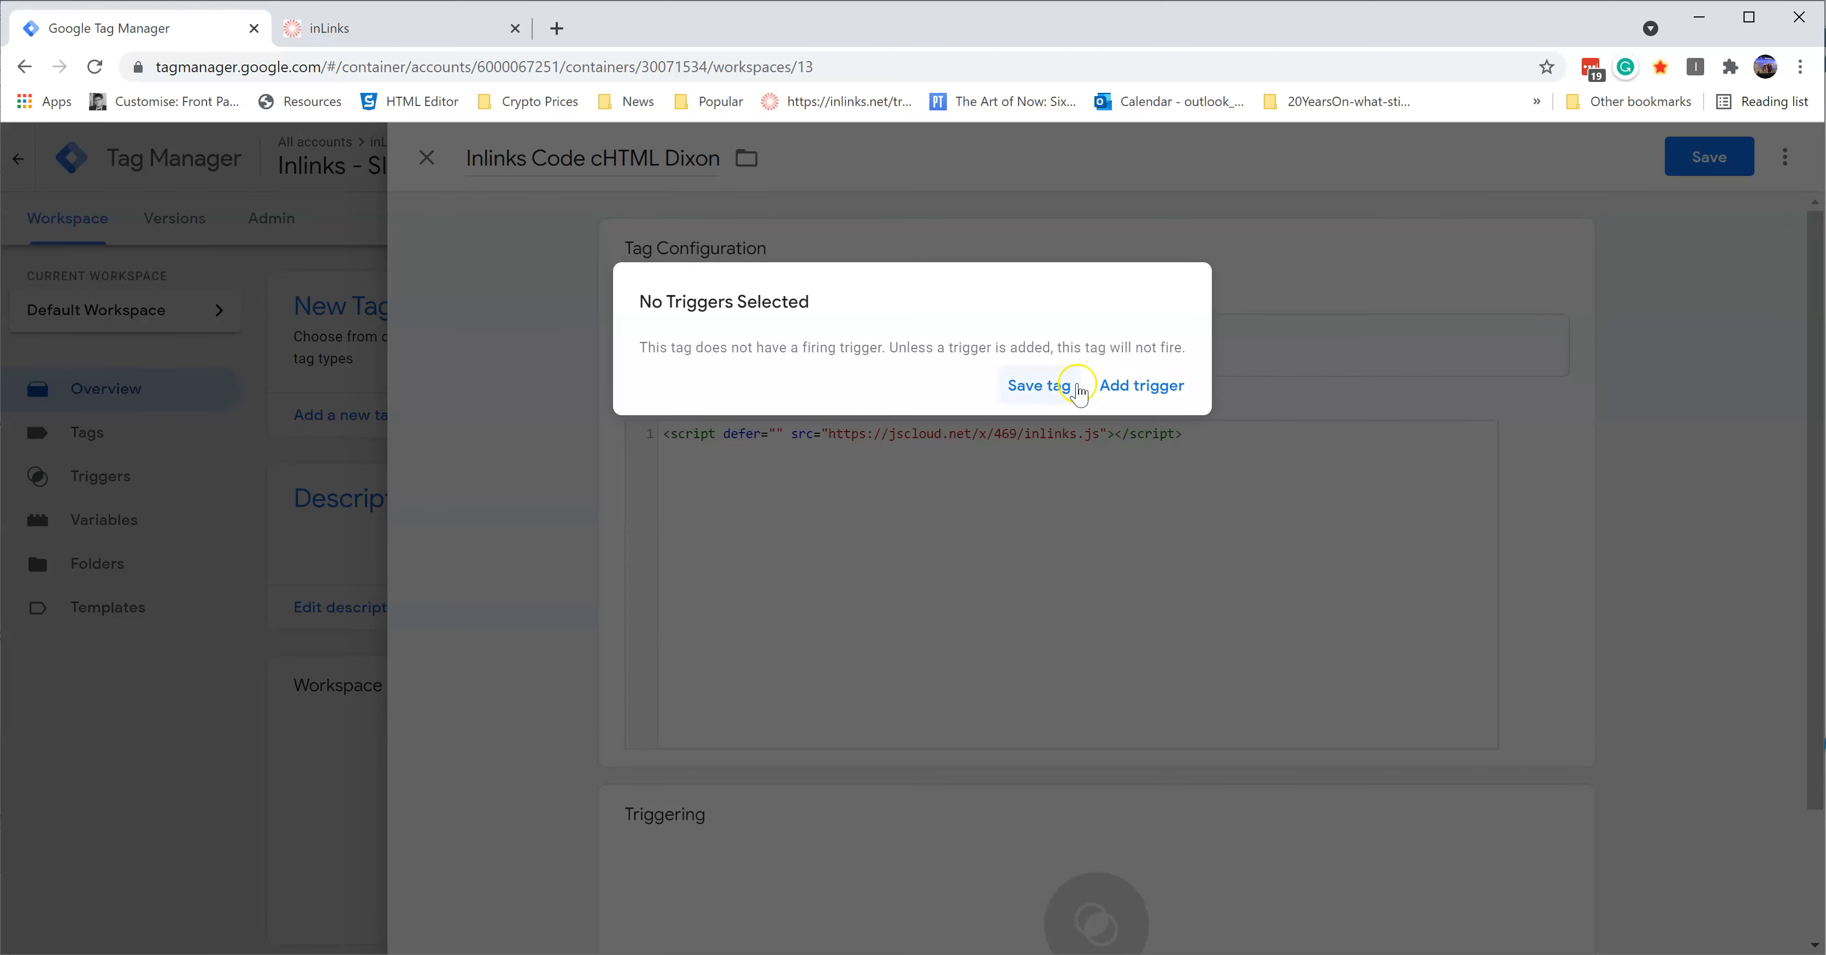
pyautogui.click(1055, 390)
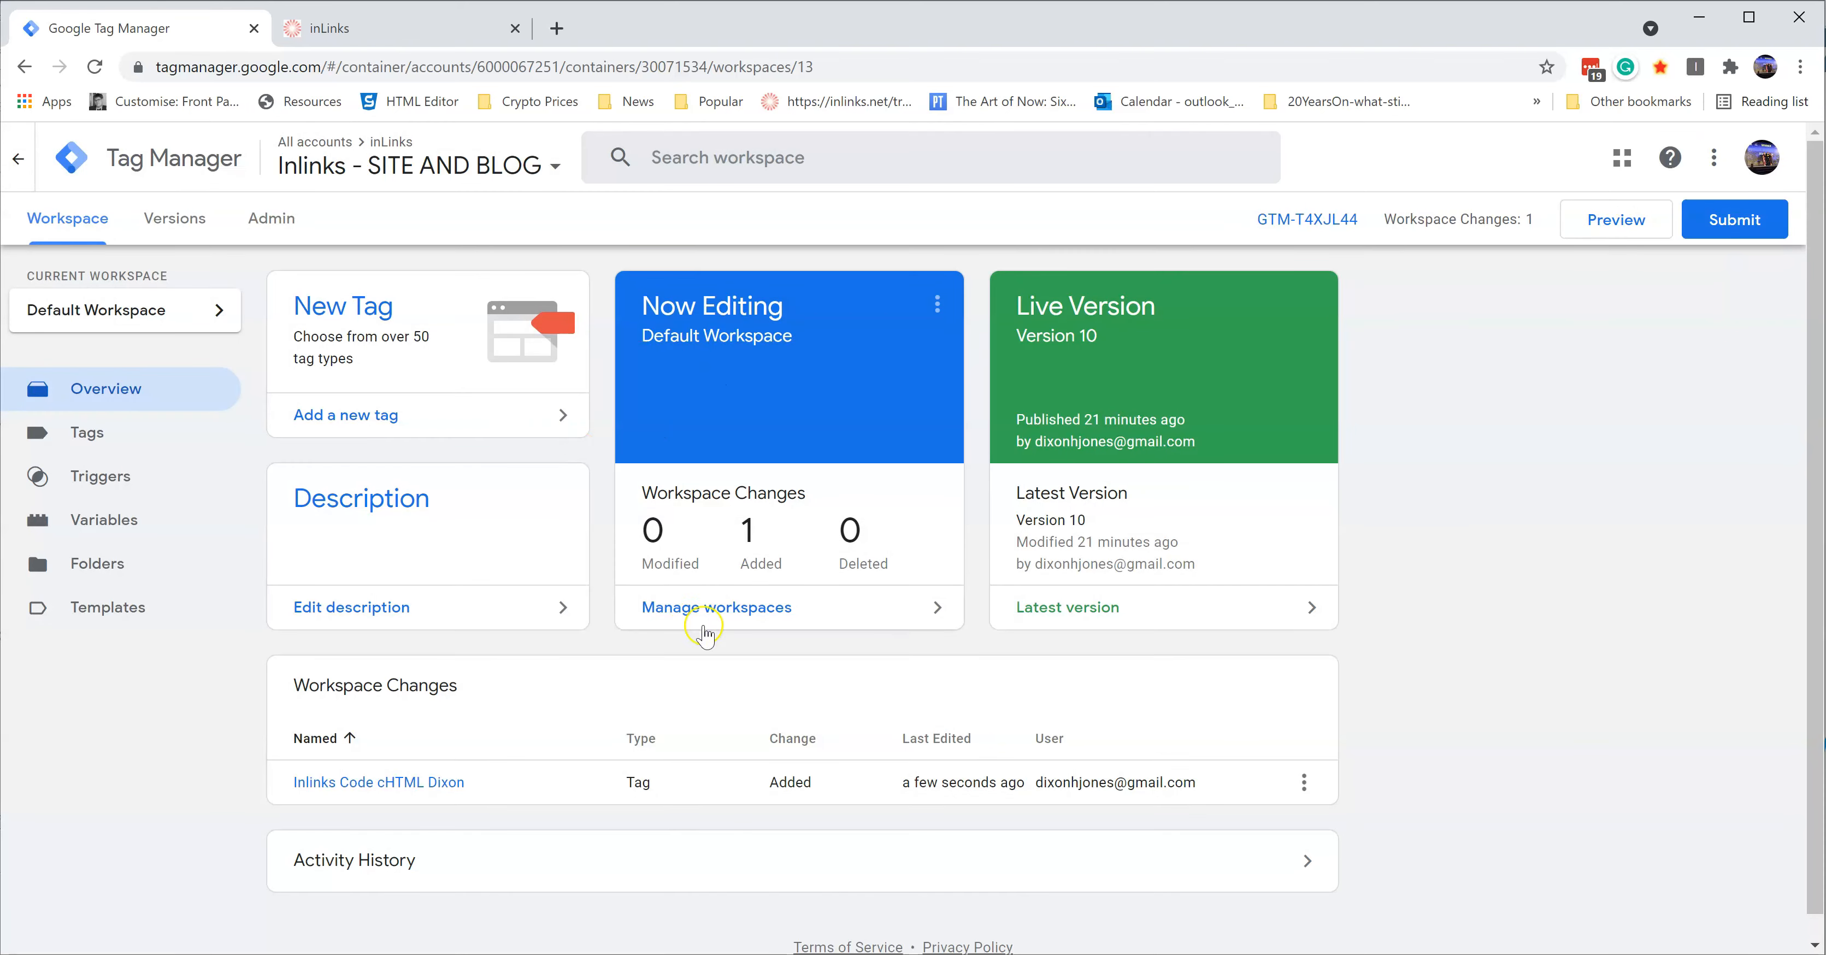
# Step: Reopen the newly added inLinks tag and assign the All Pages page view trigger to it
pyautogui.click(408, 783)
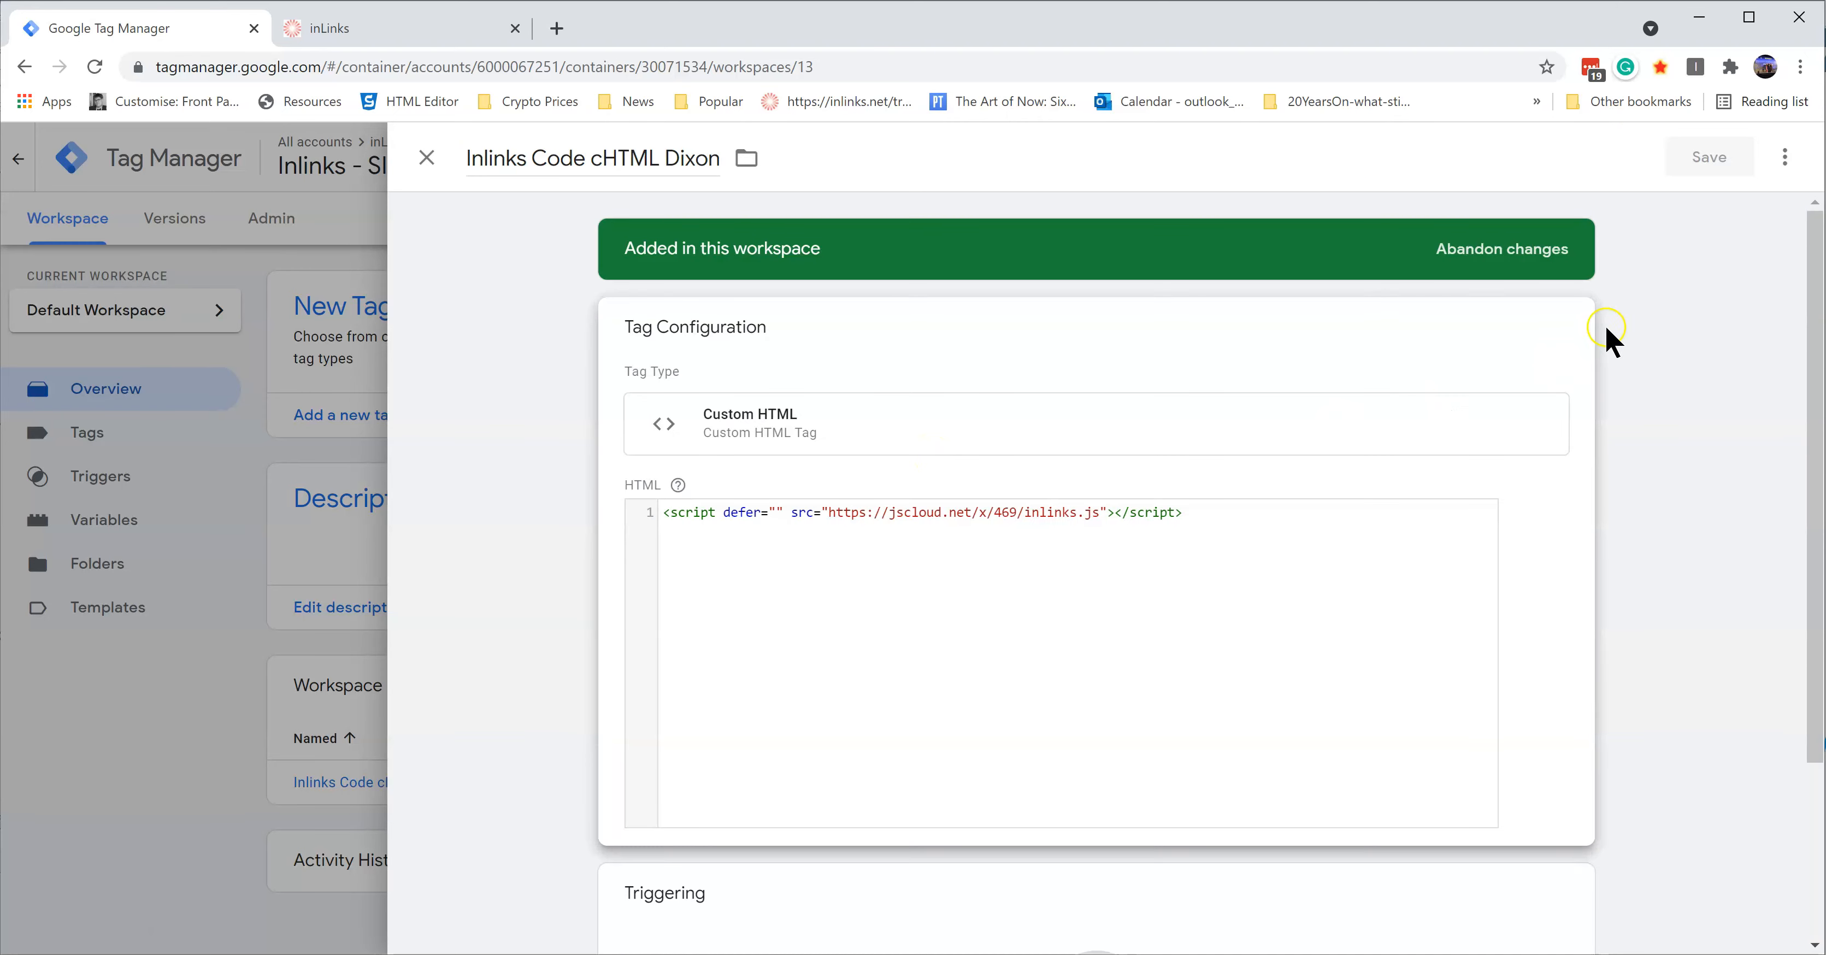
pyautogui.scroll(-3, 1202, 593)
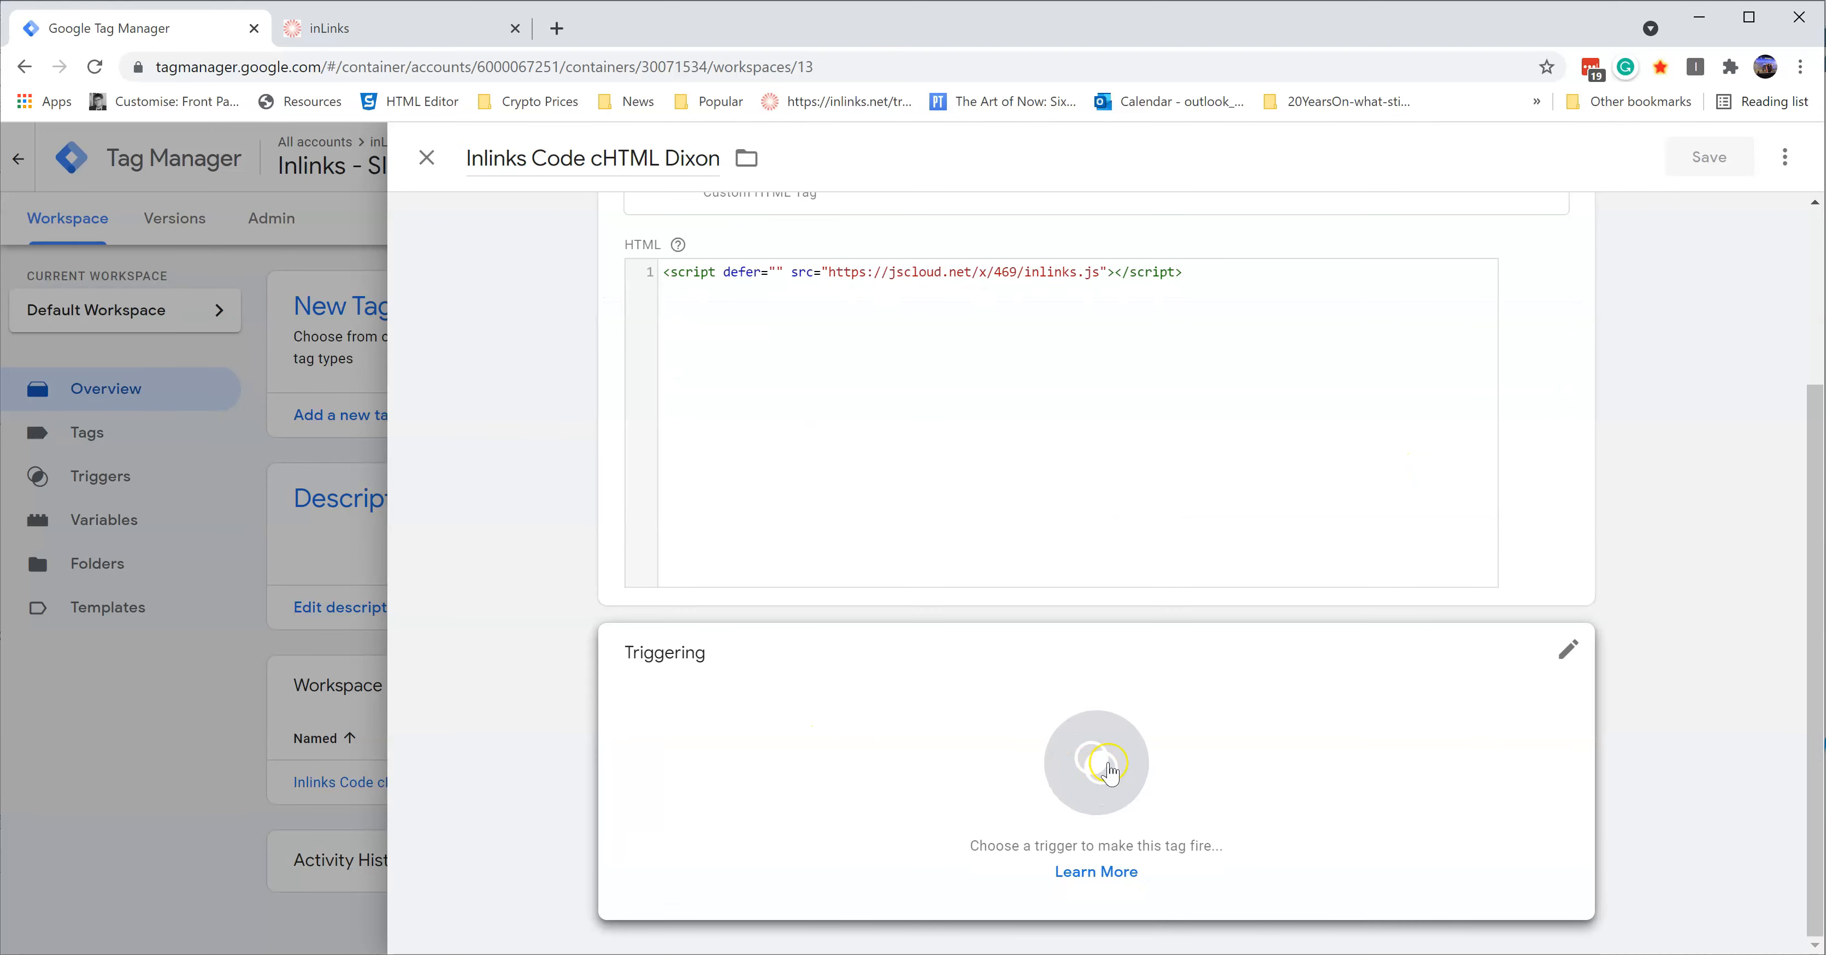
pyautogui.click(1565, 656)
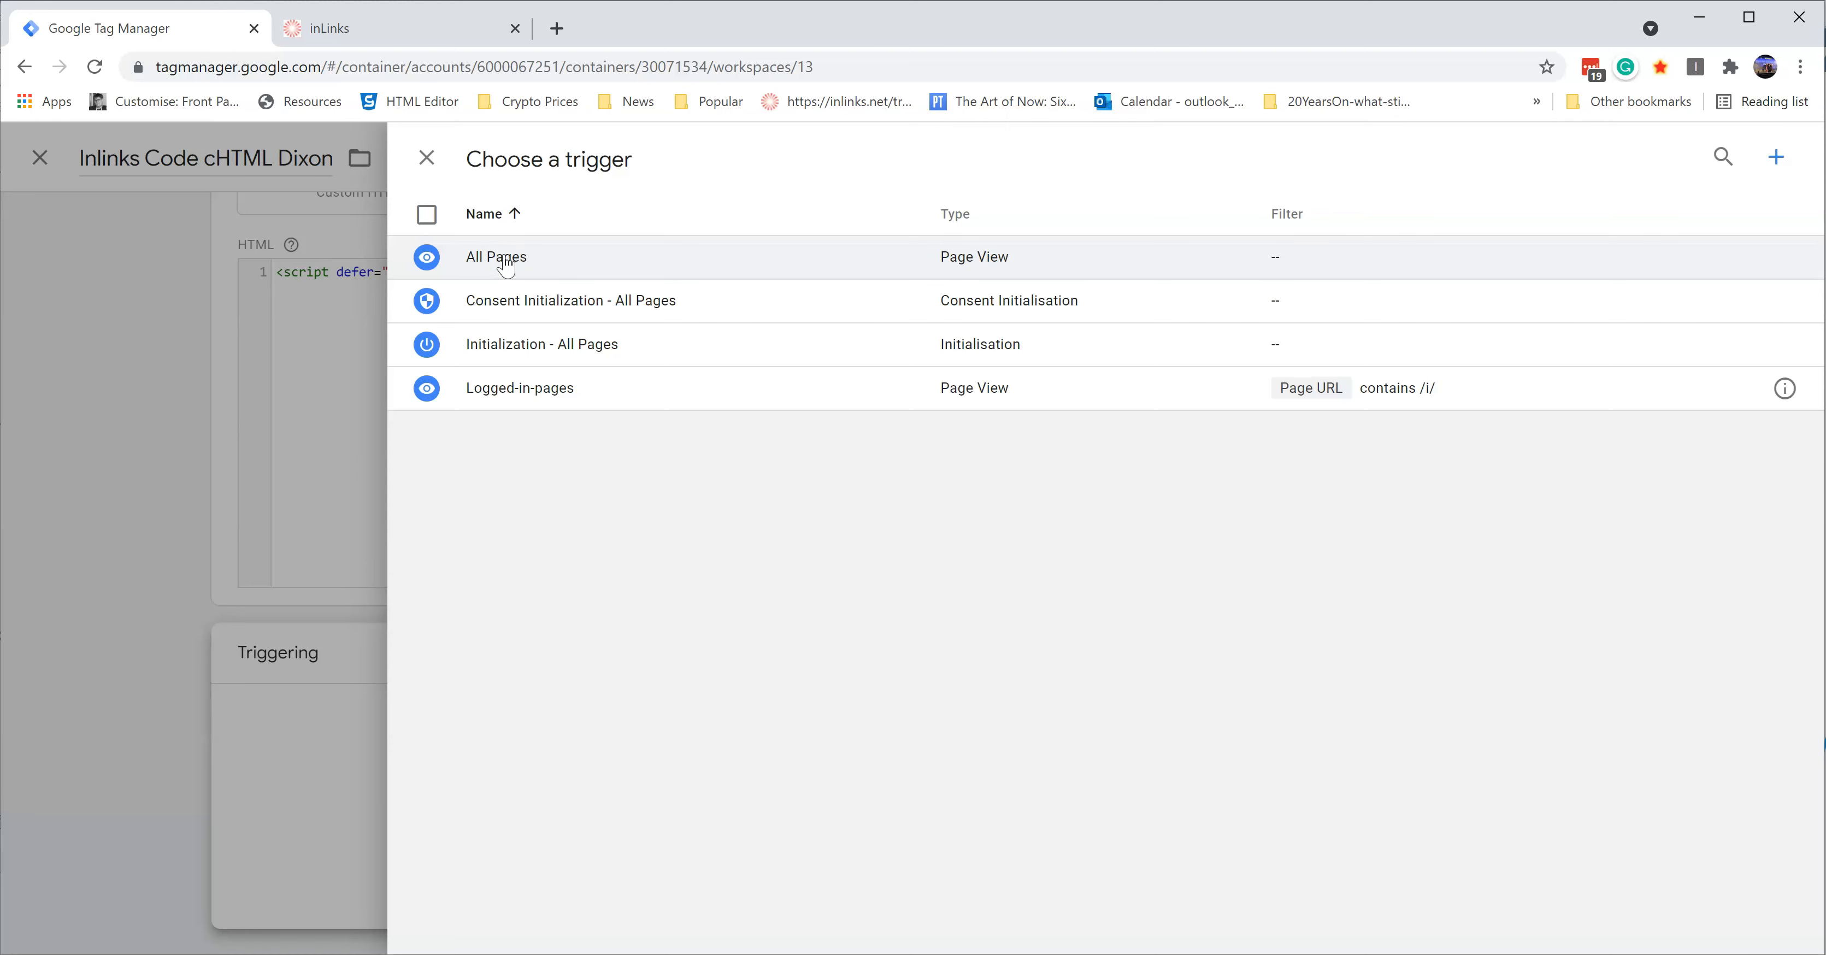
pyautogui.click(486, 256)
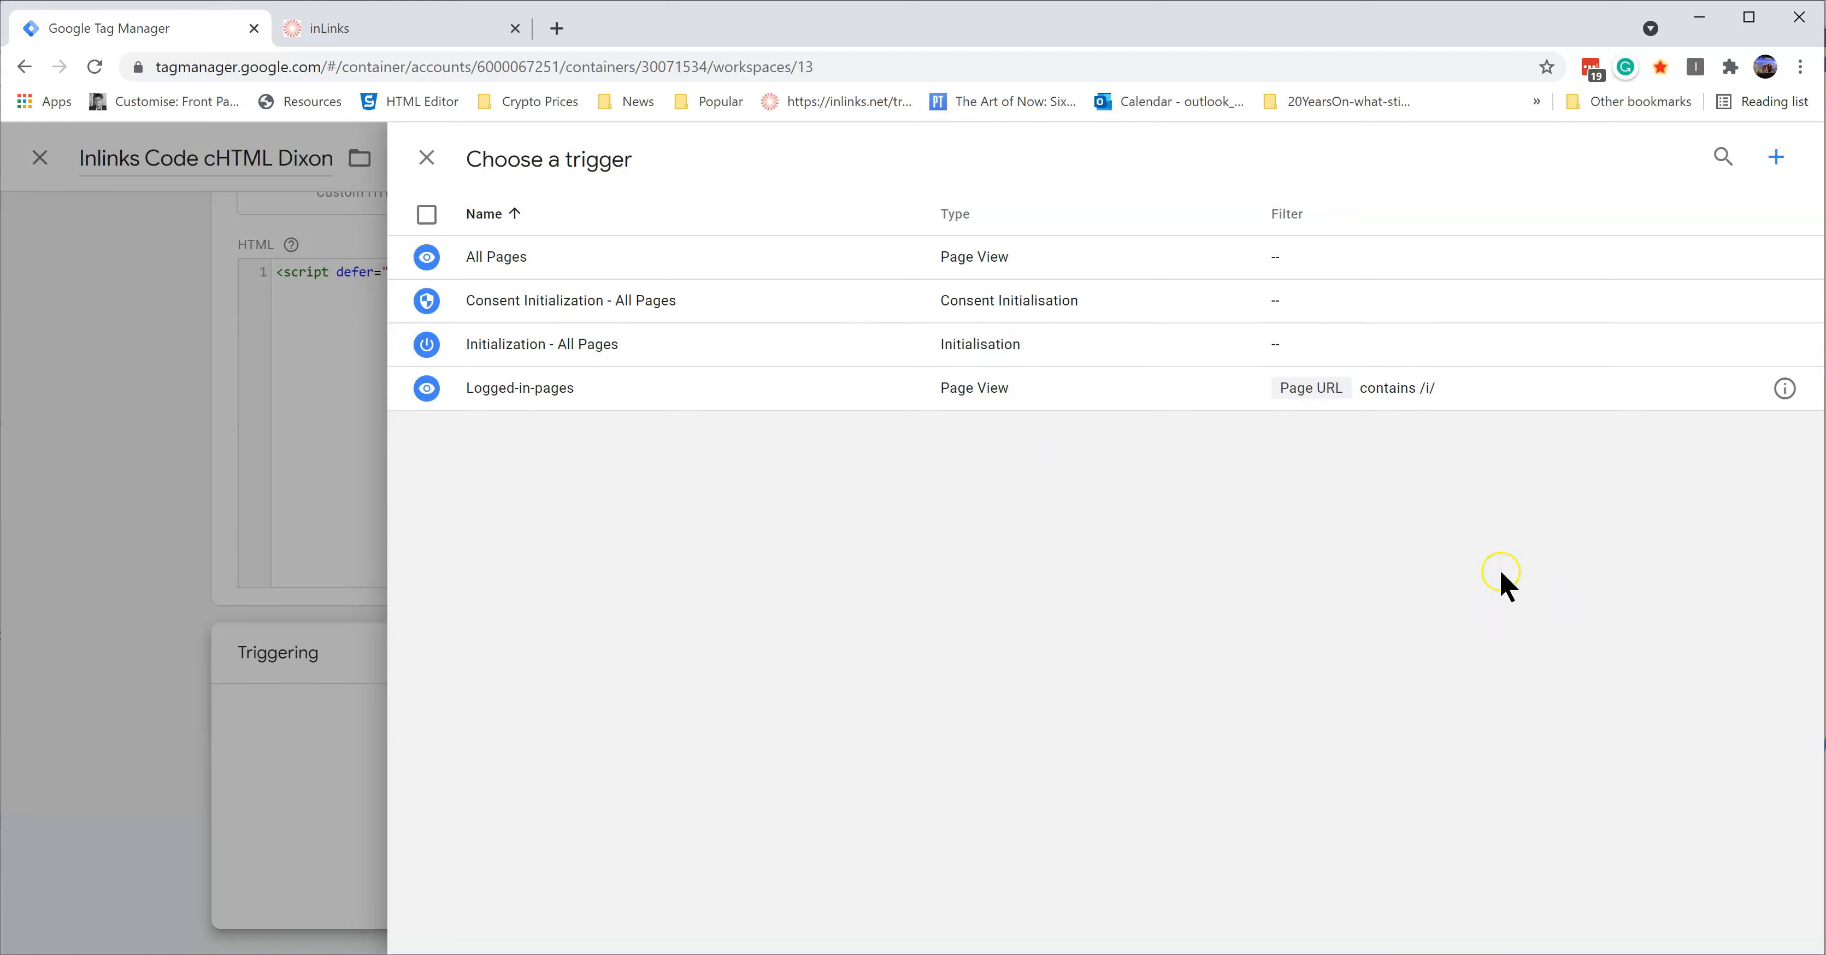
pyautogui.click(502, 258)
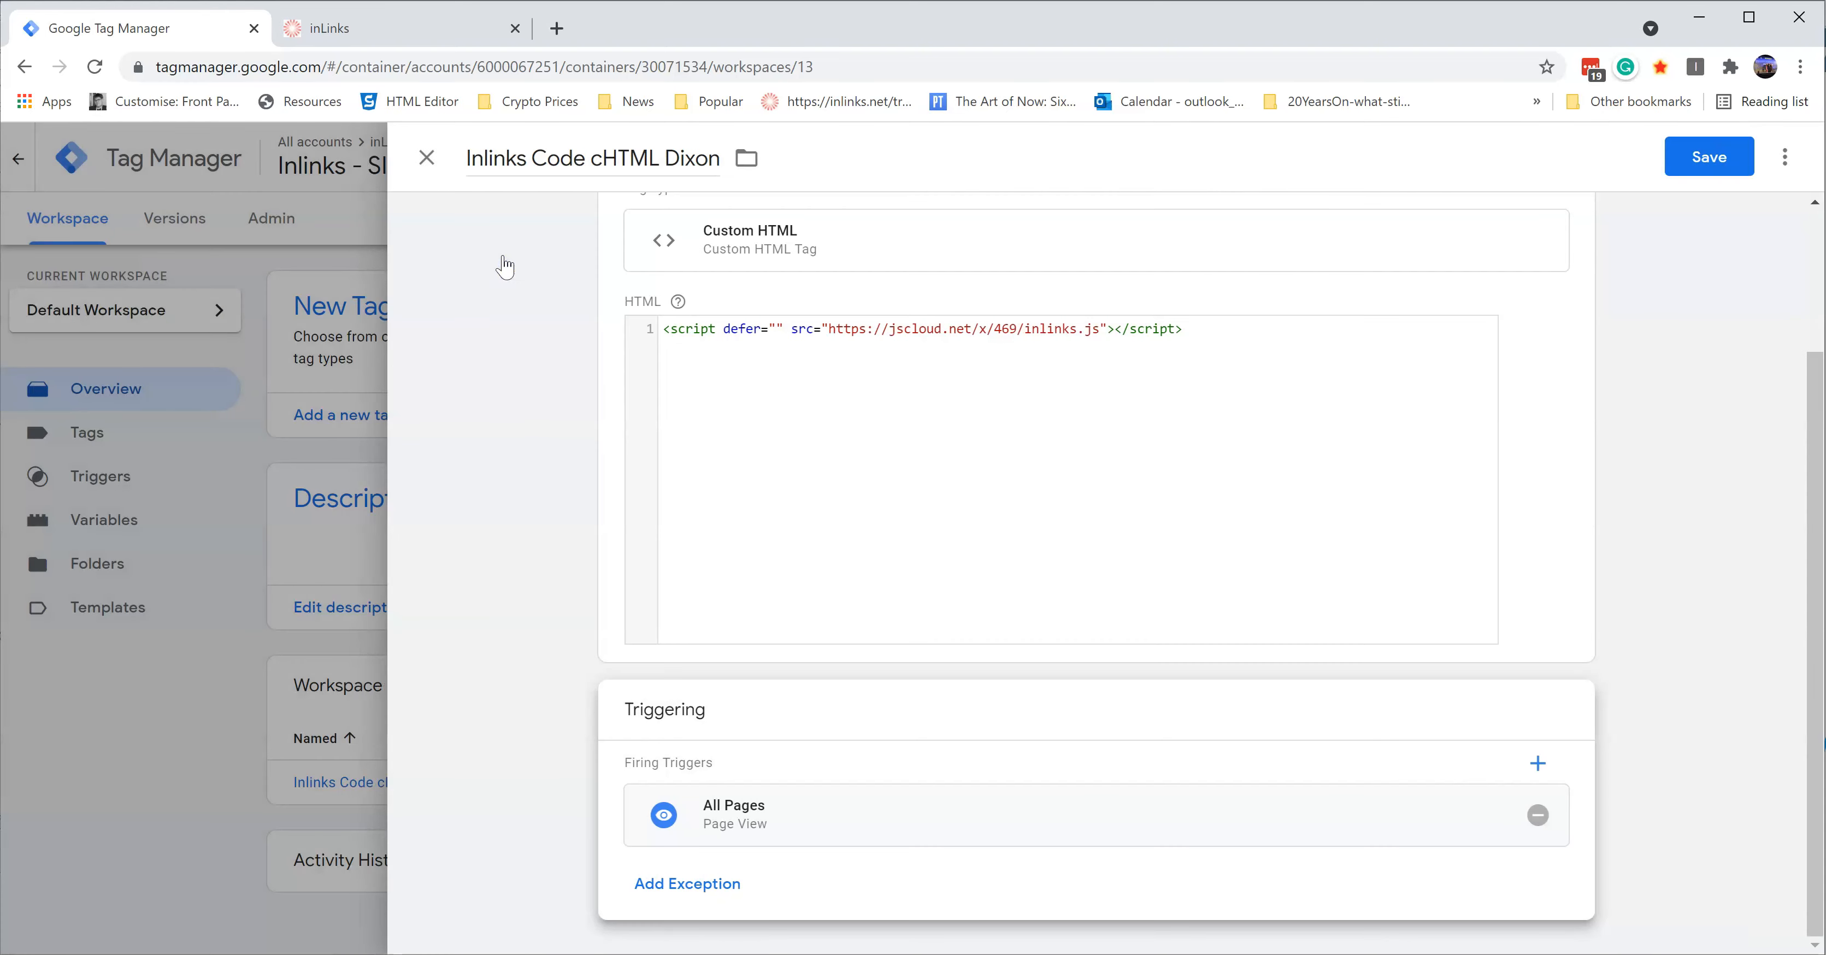
pyautogui.click(1711, 164)
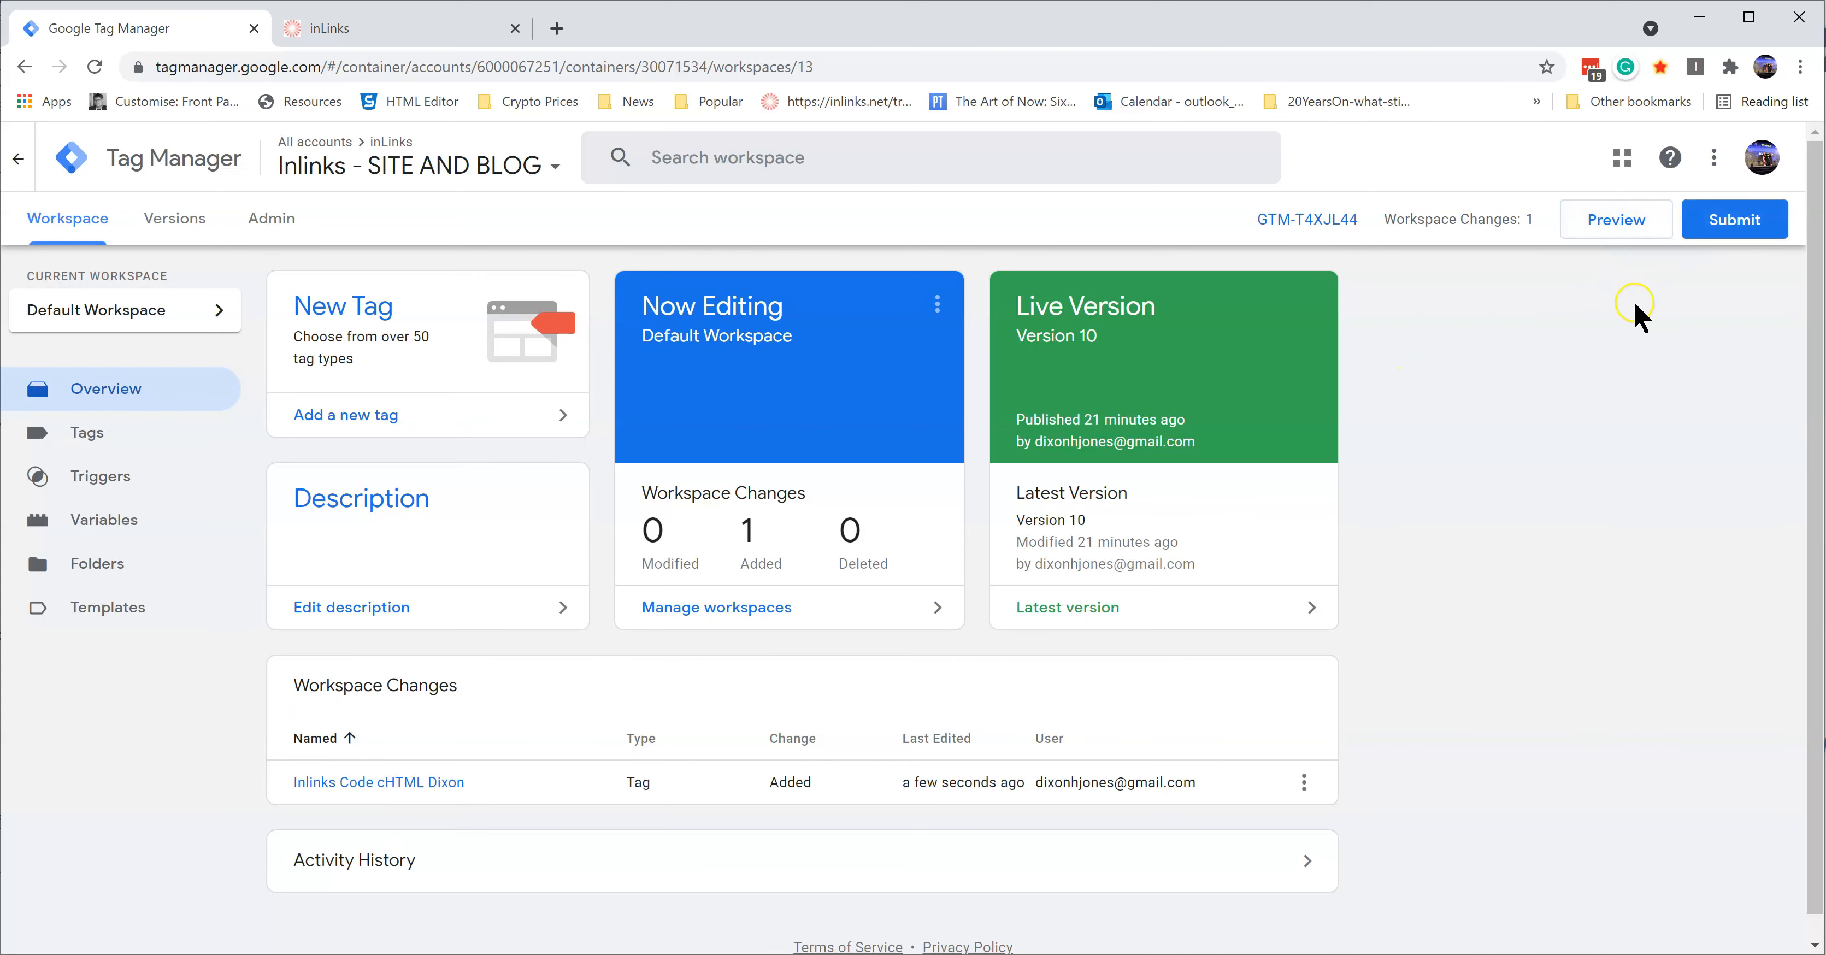
pyautogui.click(1619, 222)
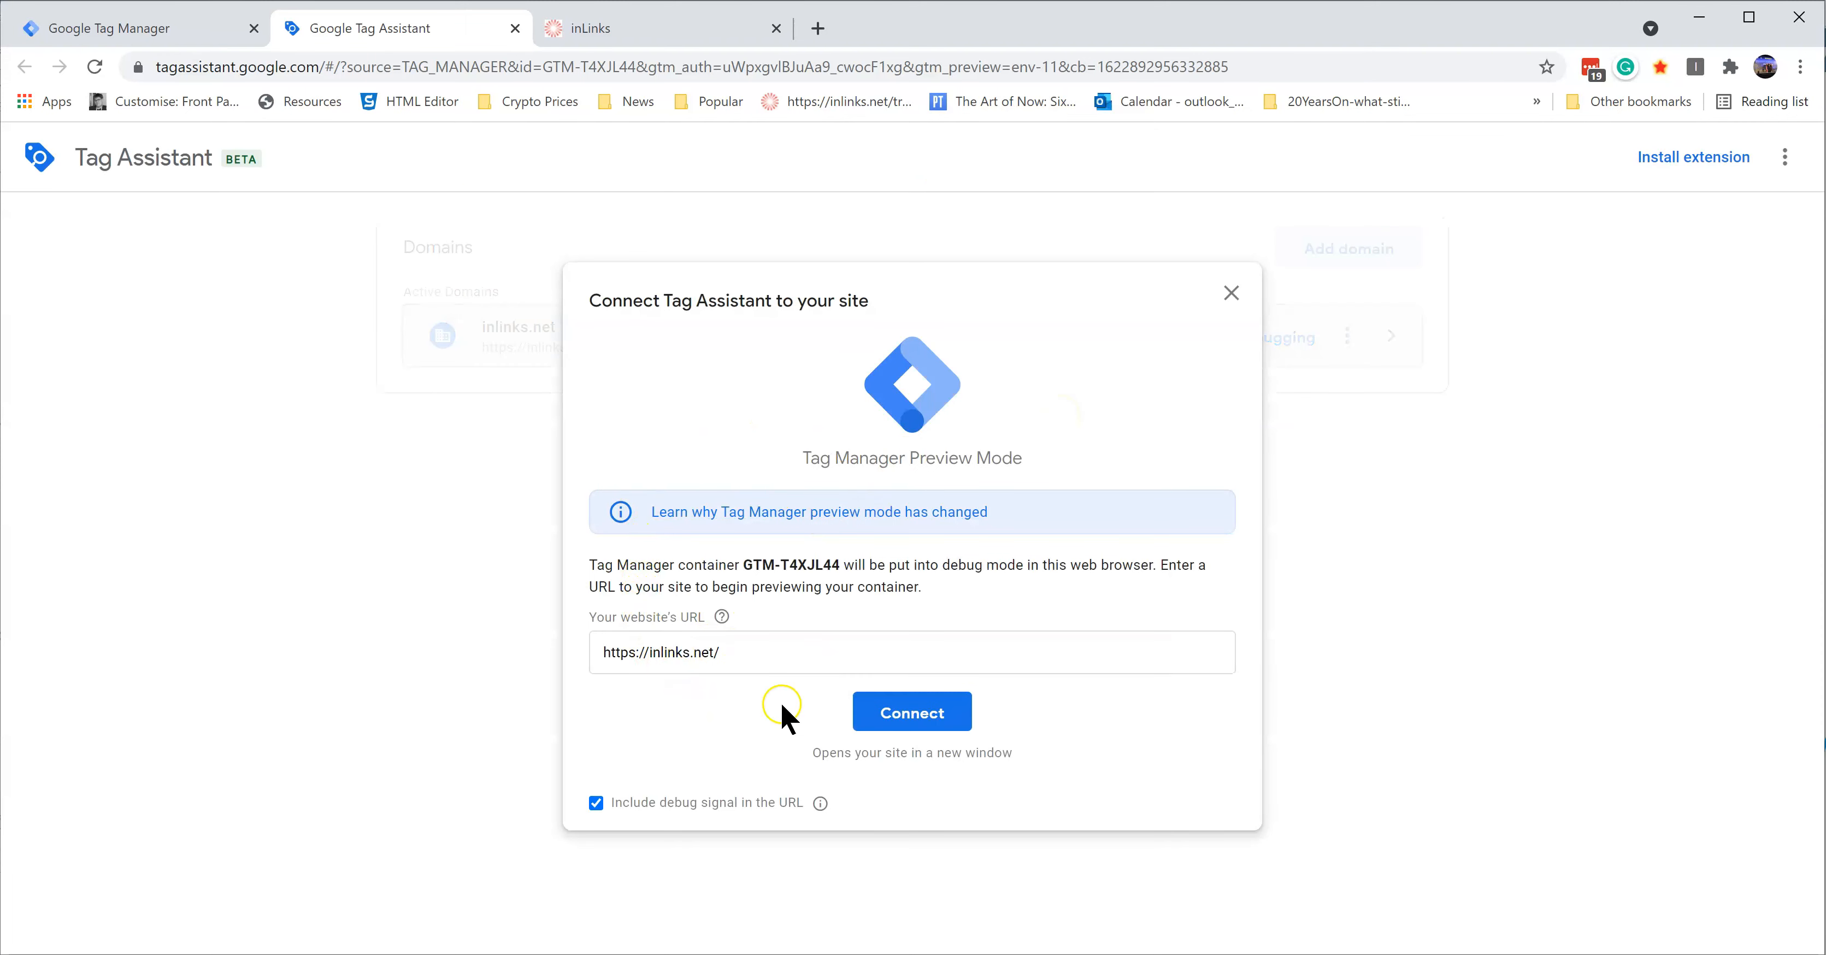
pyautogui.click(925, 712)
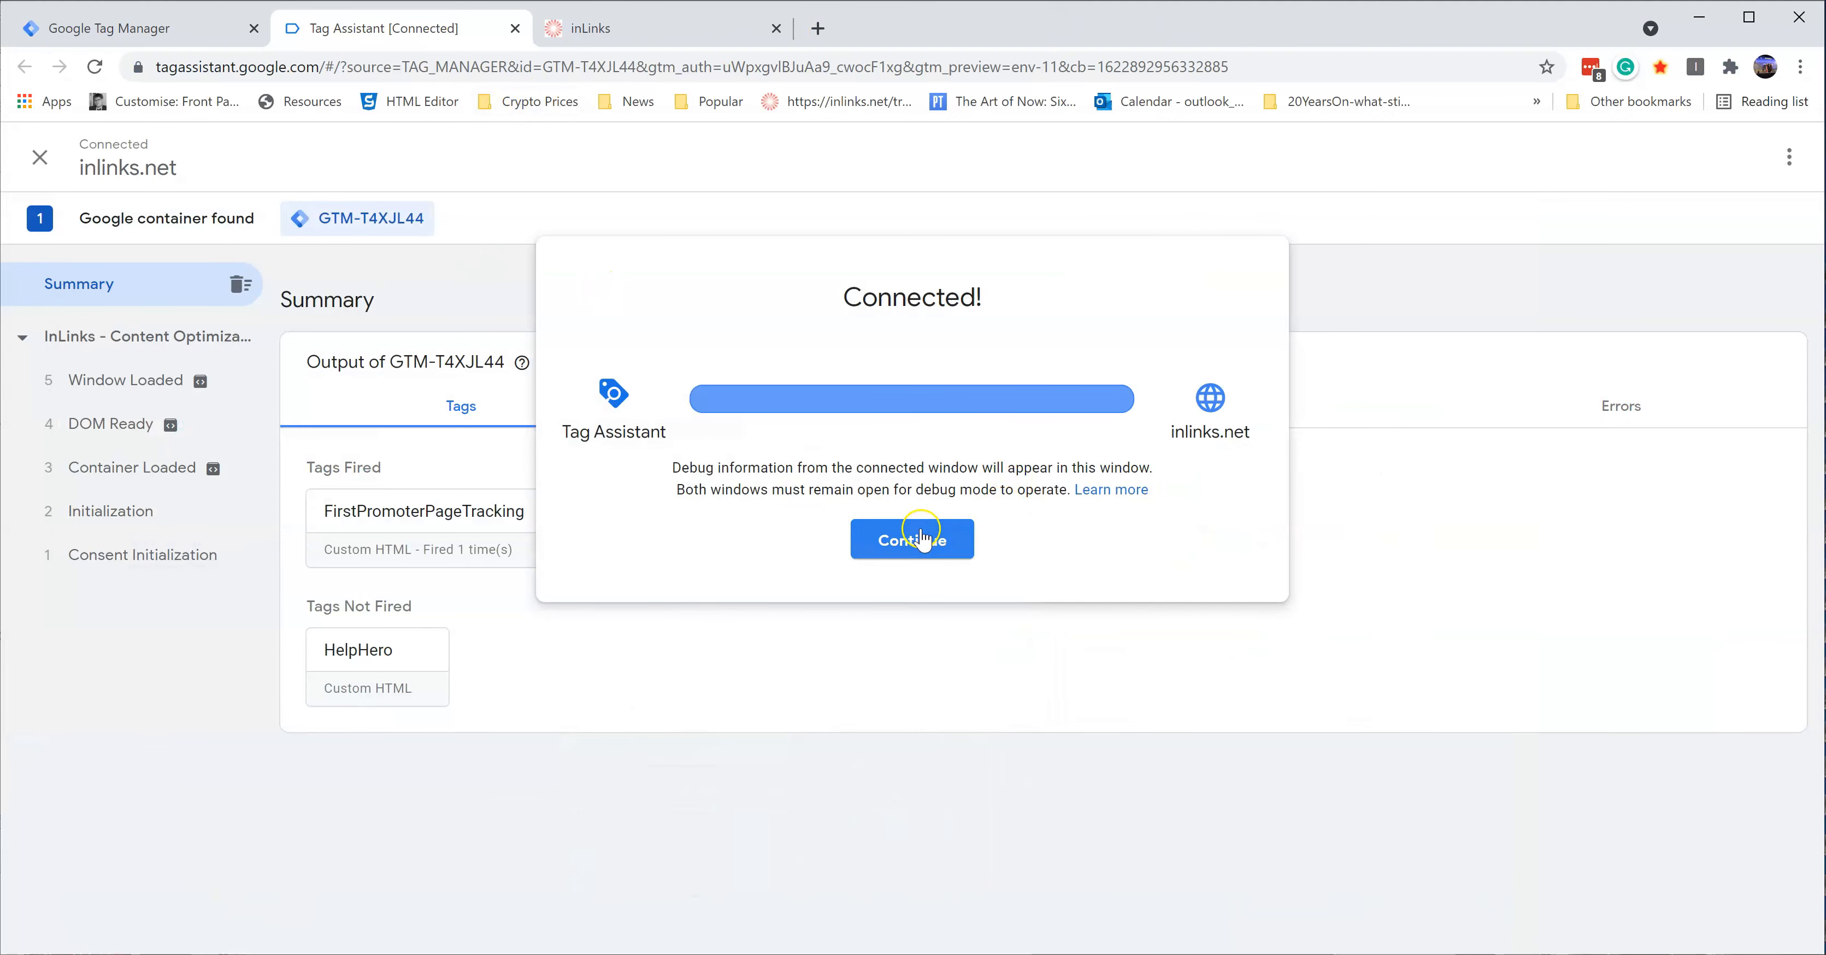
pyautogui.click(922, 540)
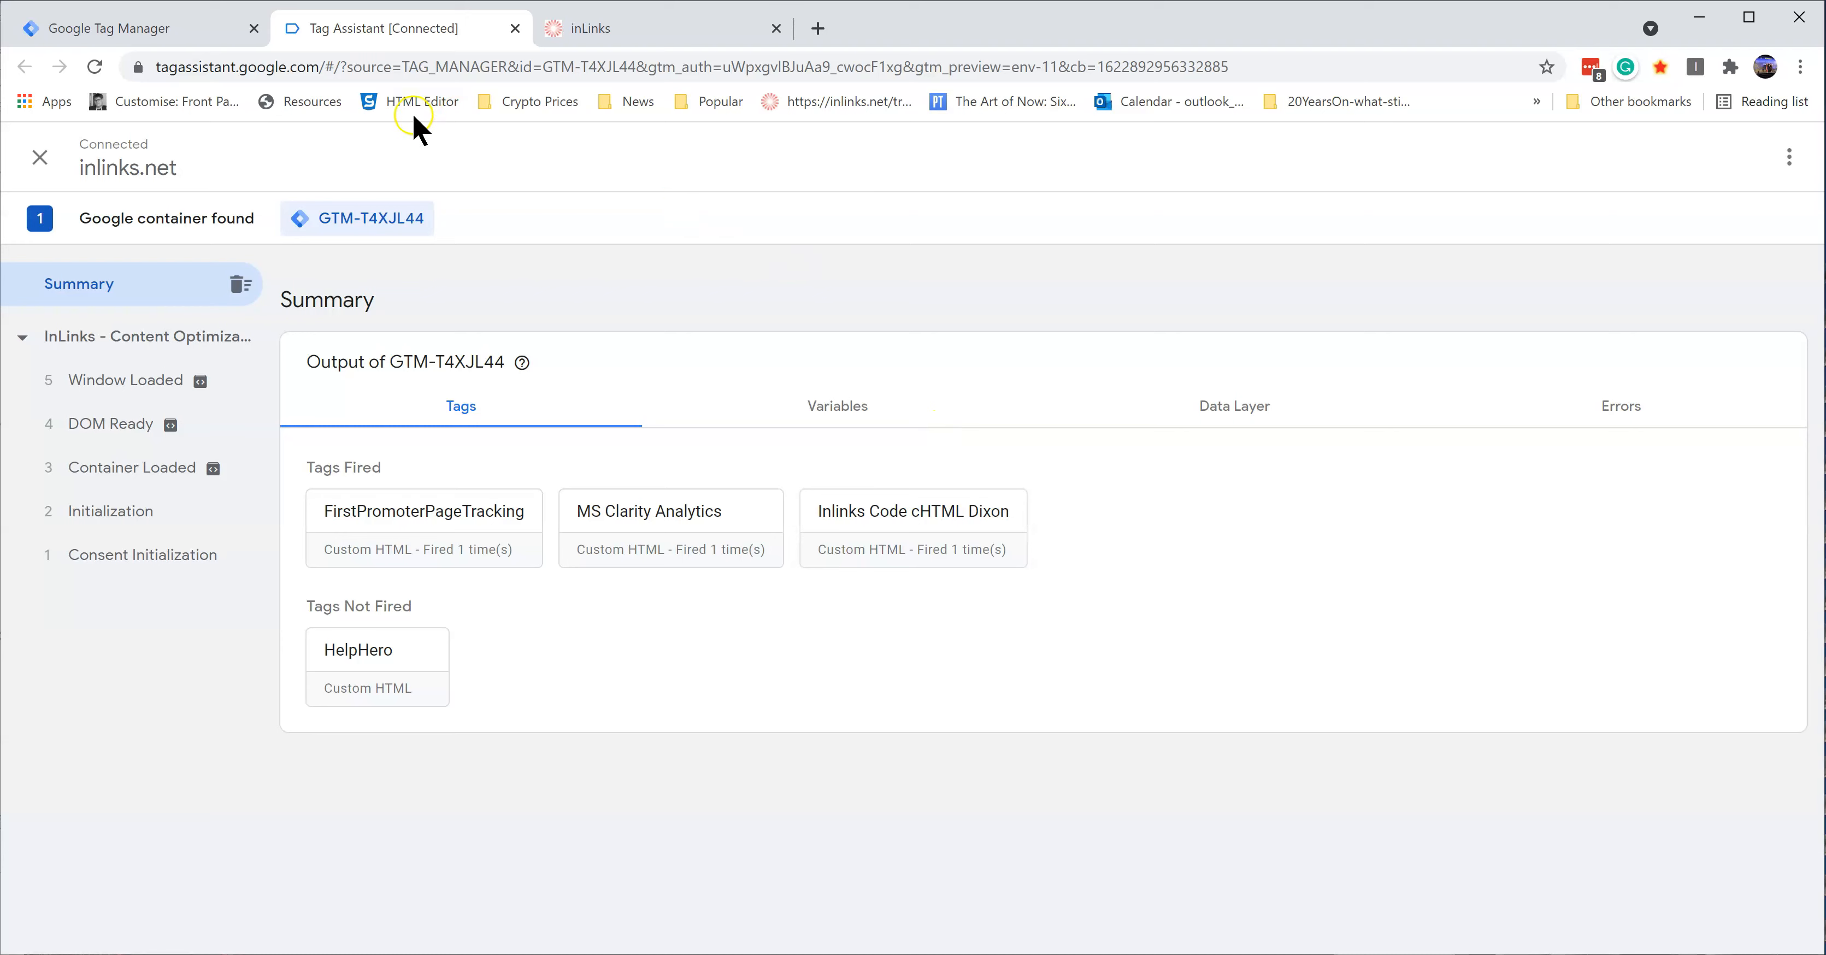
# Step: Switch to inLinks, dismiss the JavaScript code popup, and turn off both internal links and schema markup for inlinks.net
pyautogui.click(179, 31)
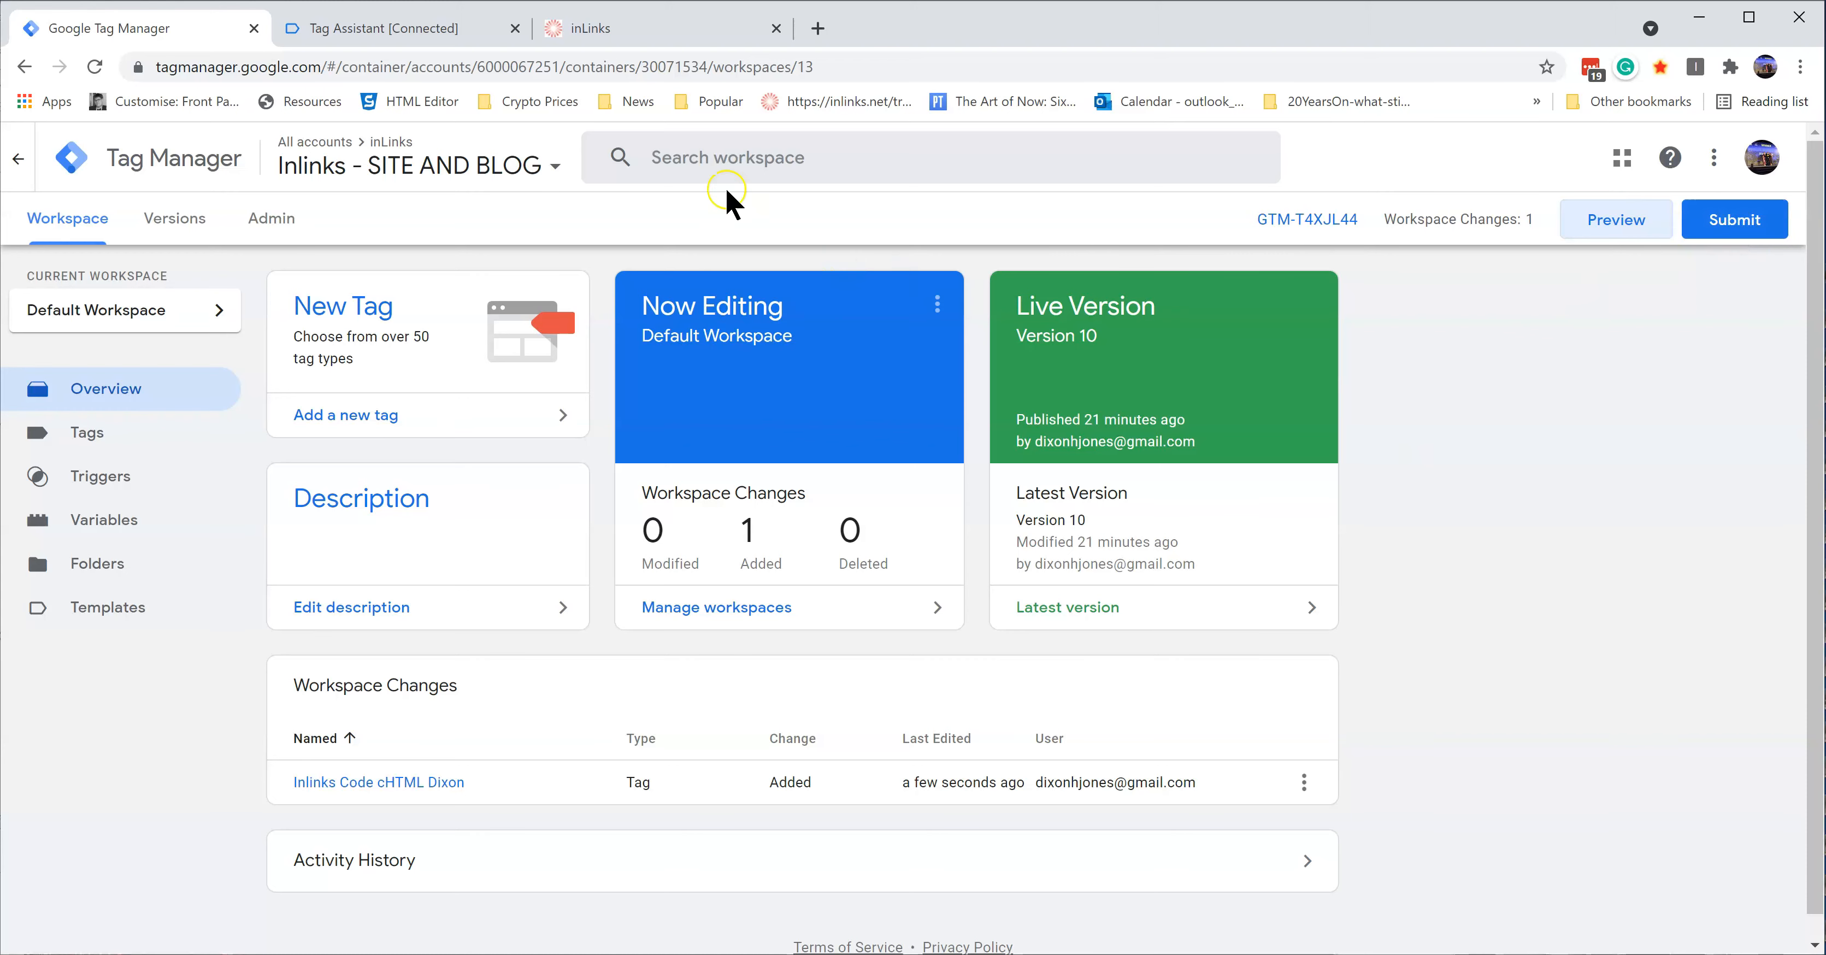
pyautogui.click(630, 35)
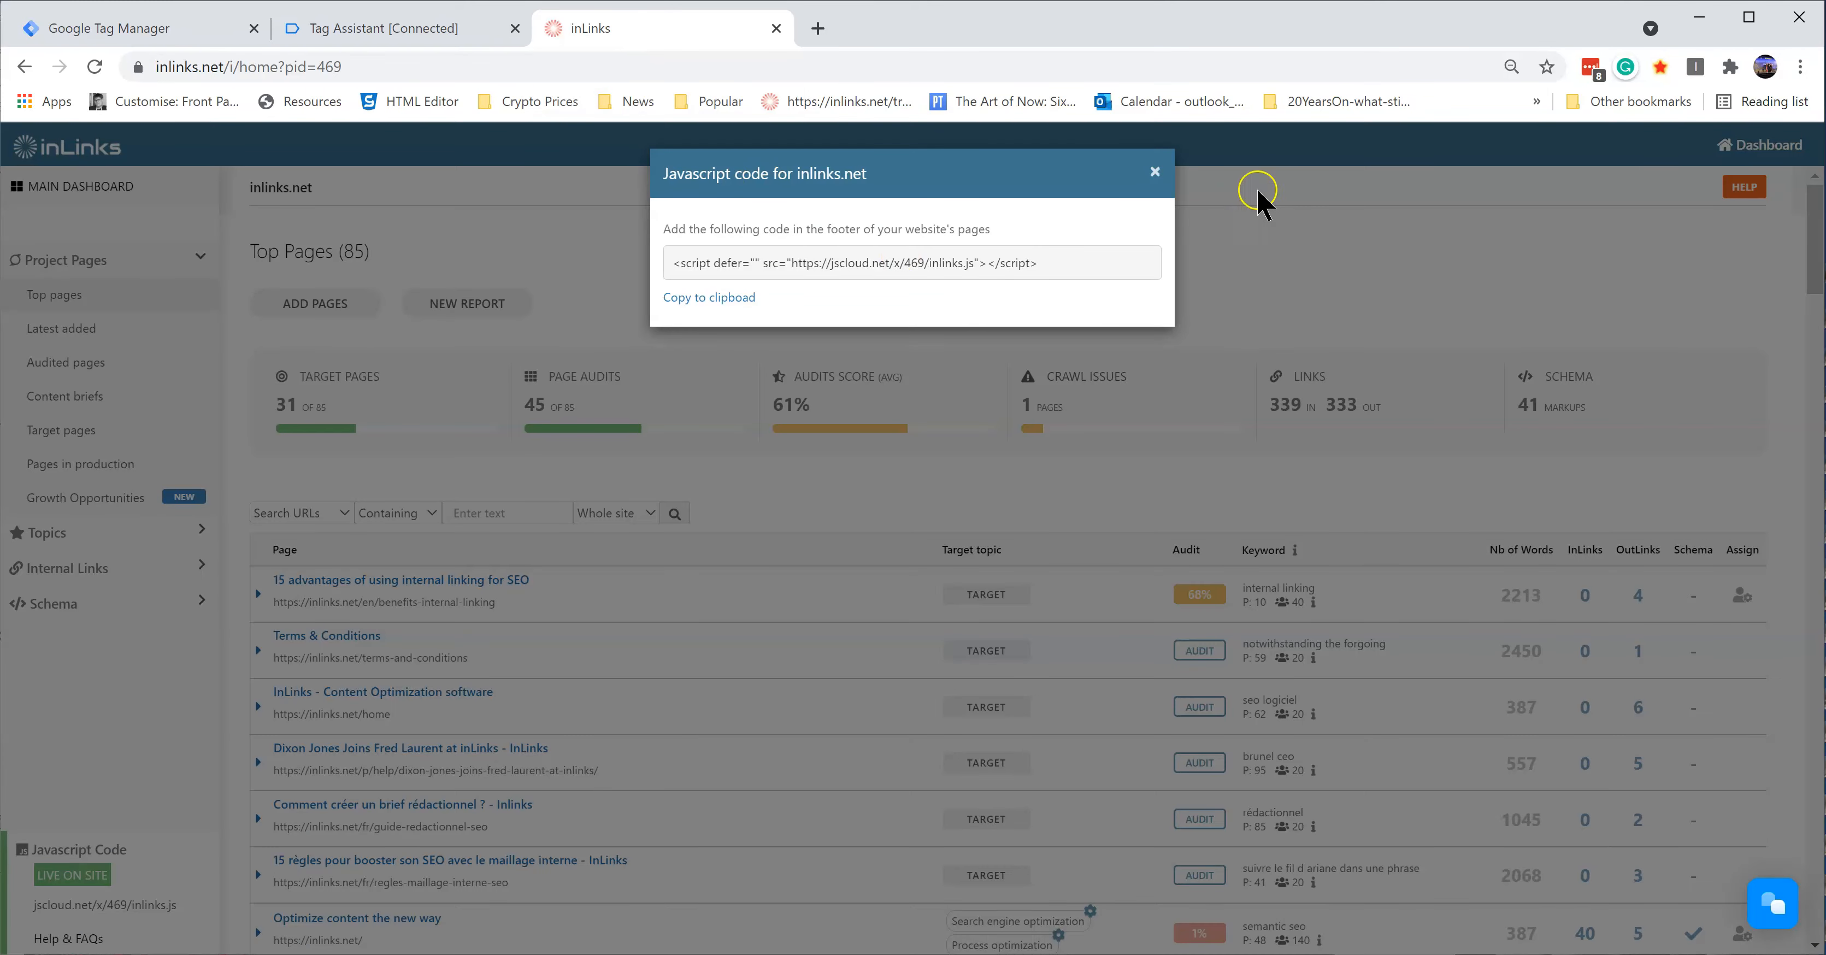
pyautogui.click(1155, 172)
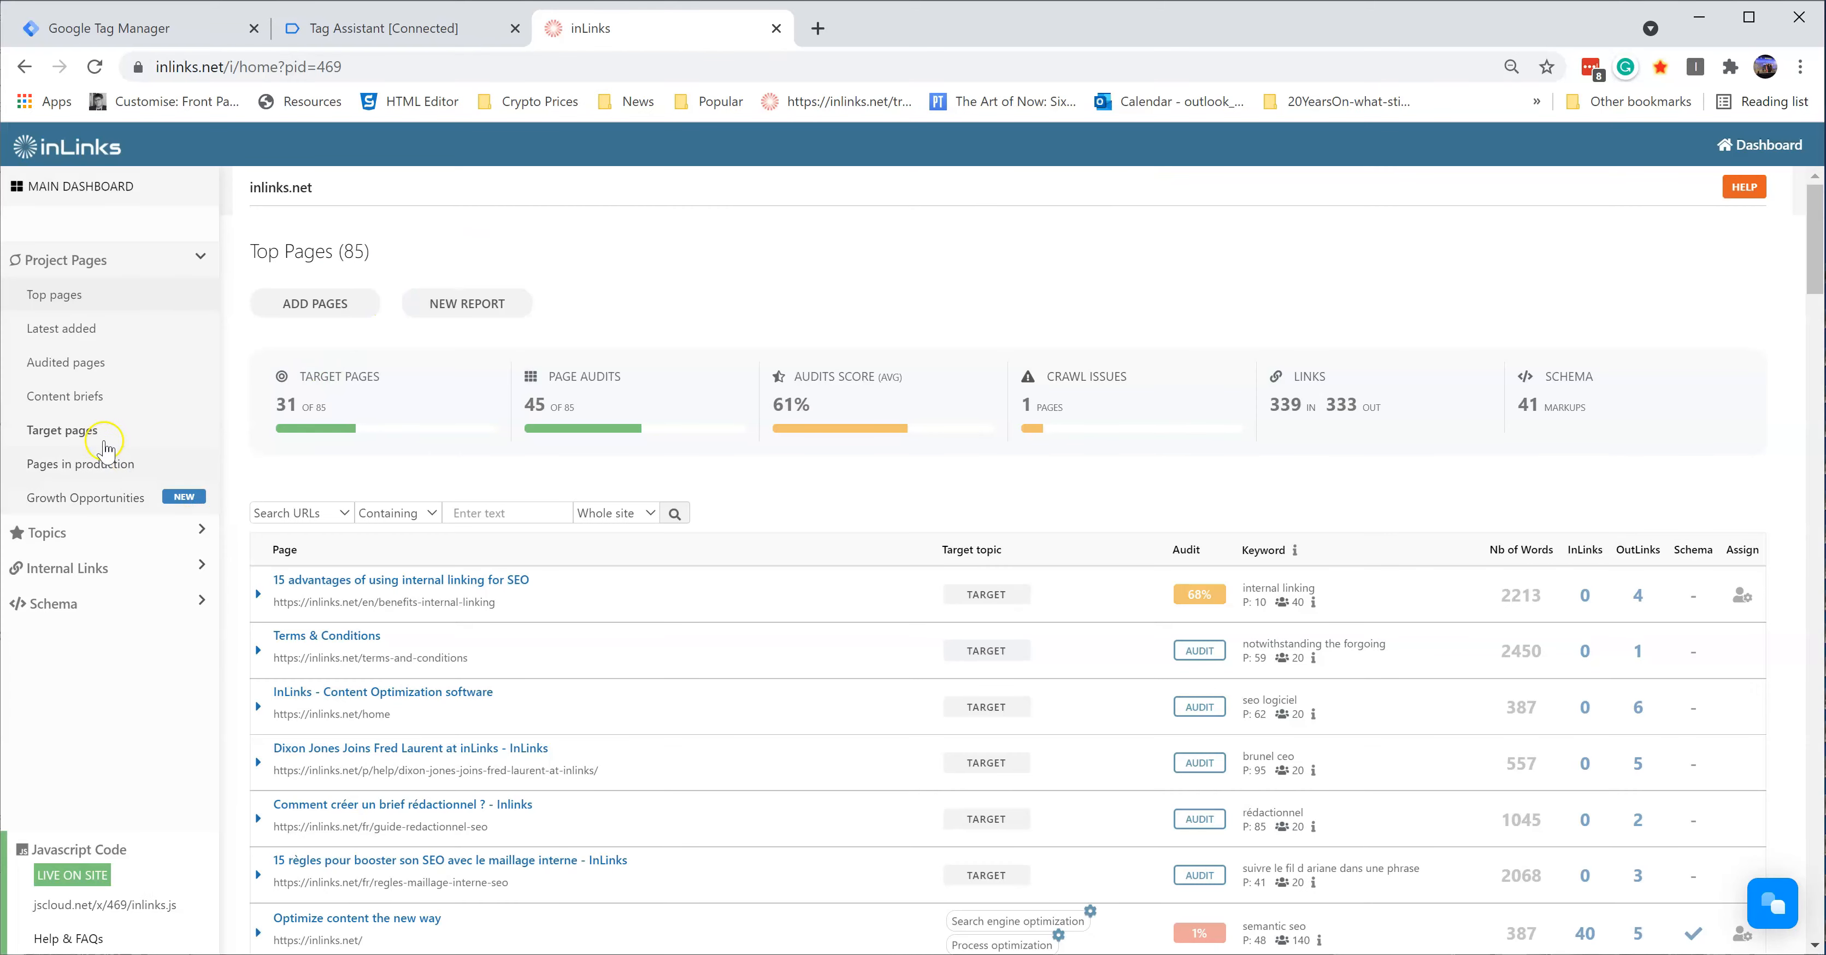
pyautogui.click(74, 566)
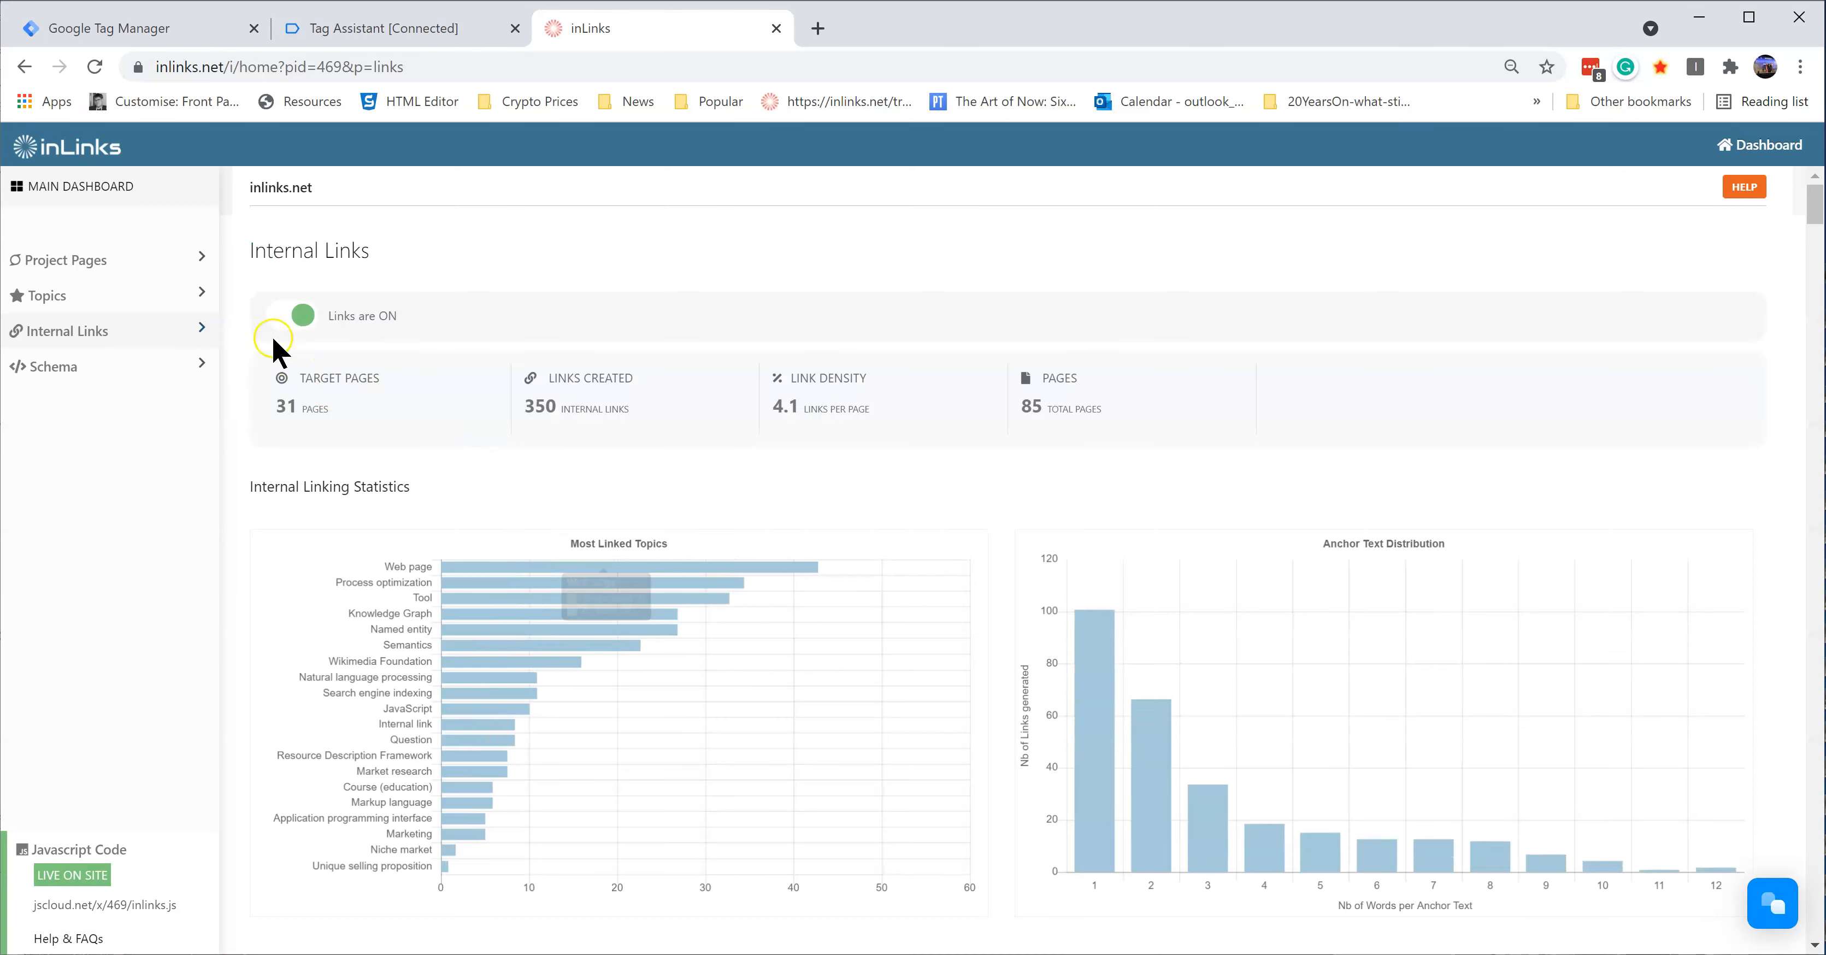
pyautogui.click(302, 316)
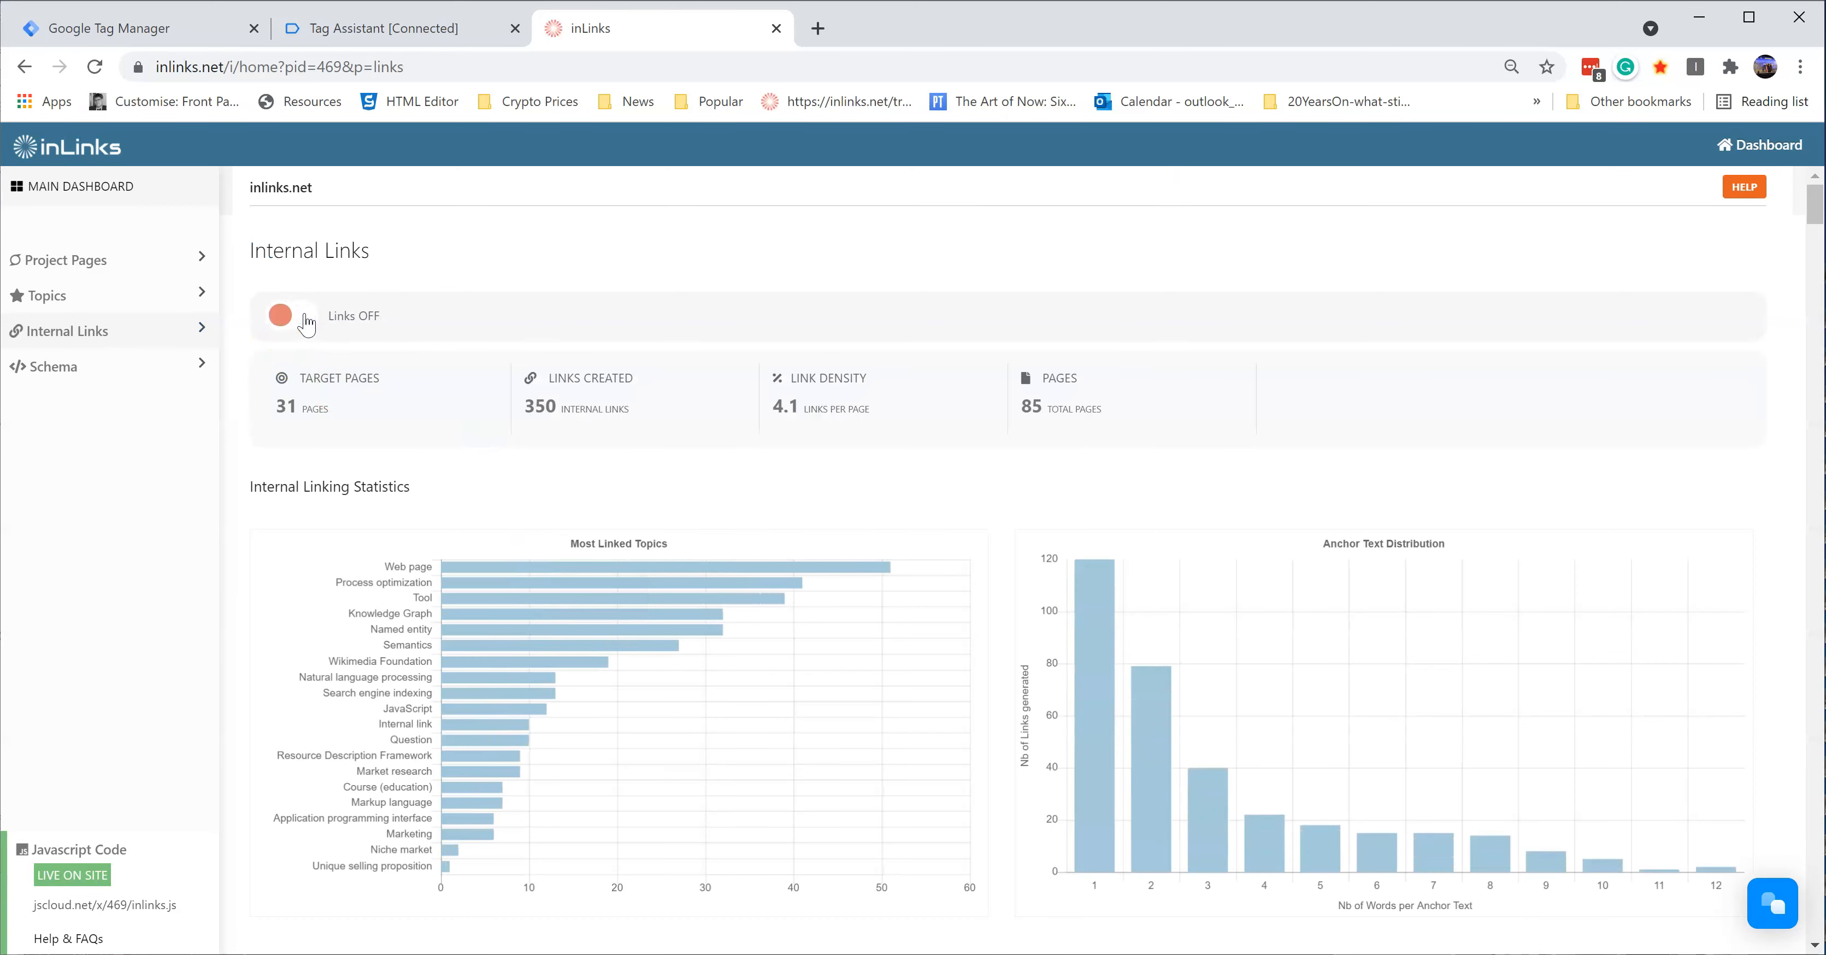
pyautogui.click(96, 367)
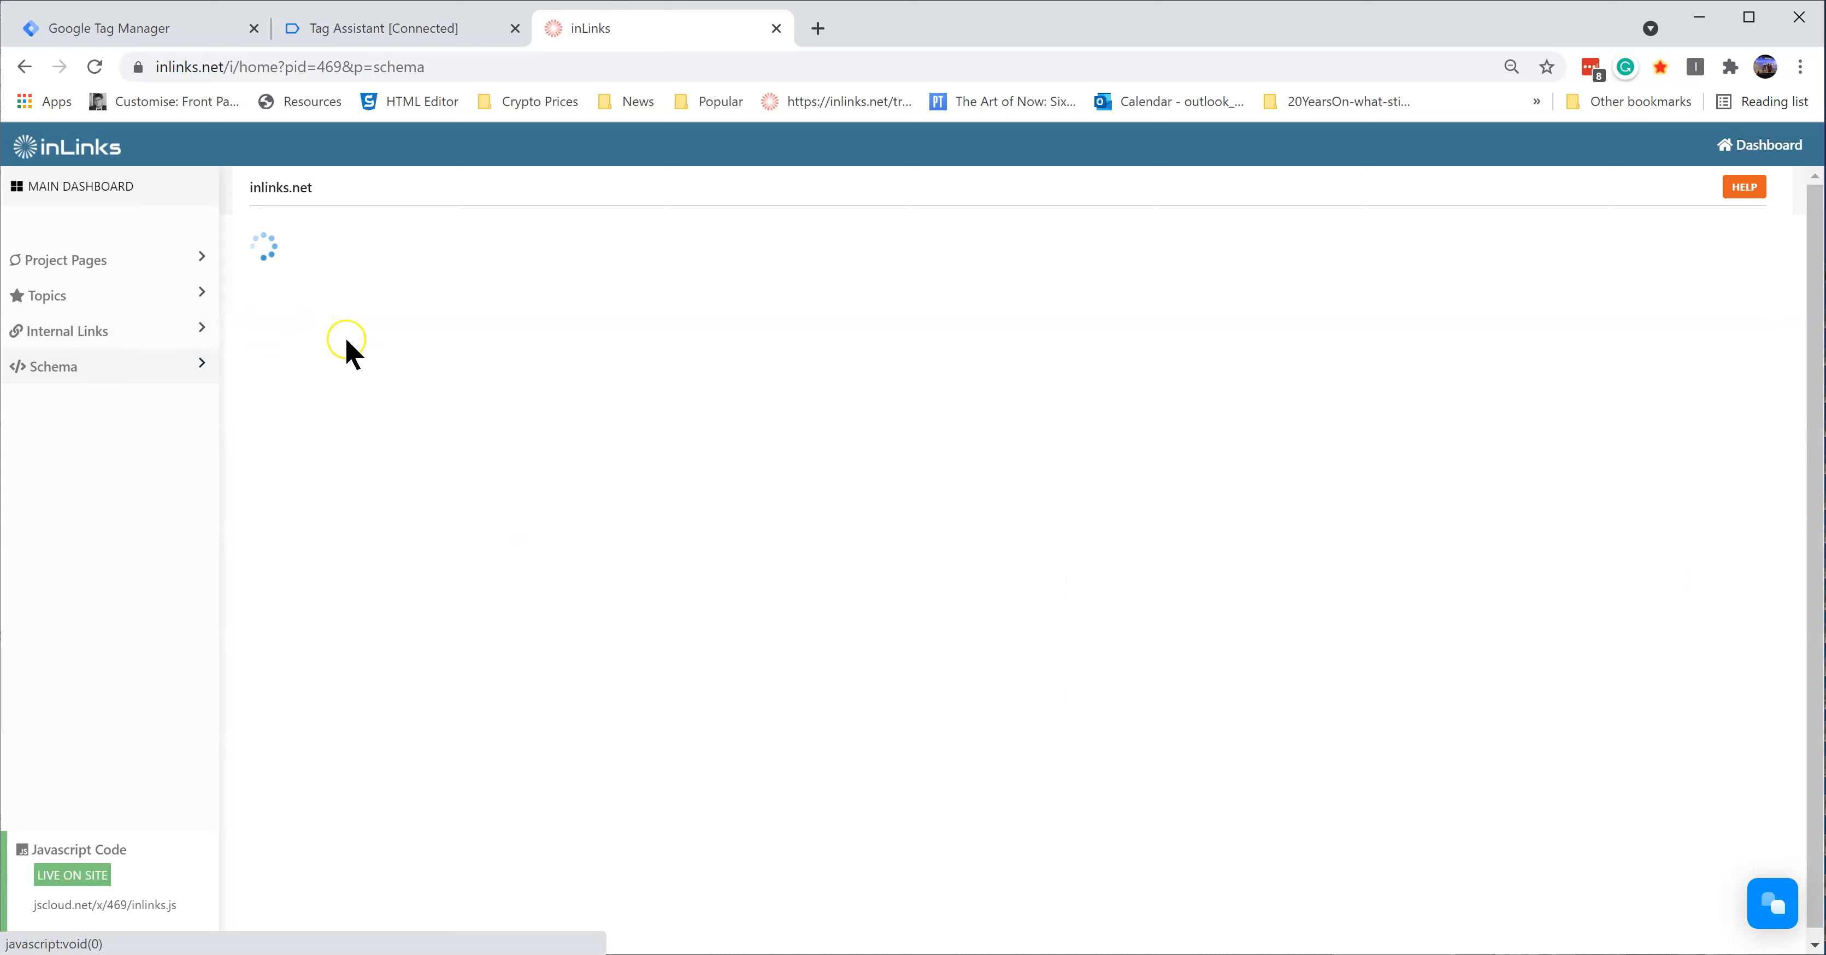
pyautogui.click(302, 316)
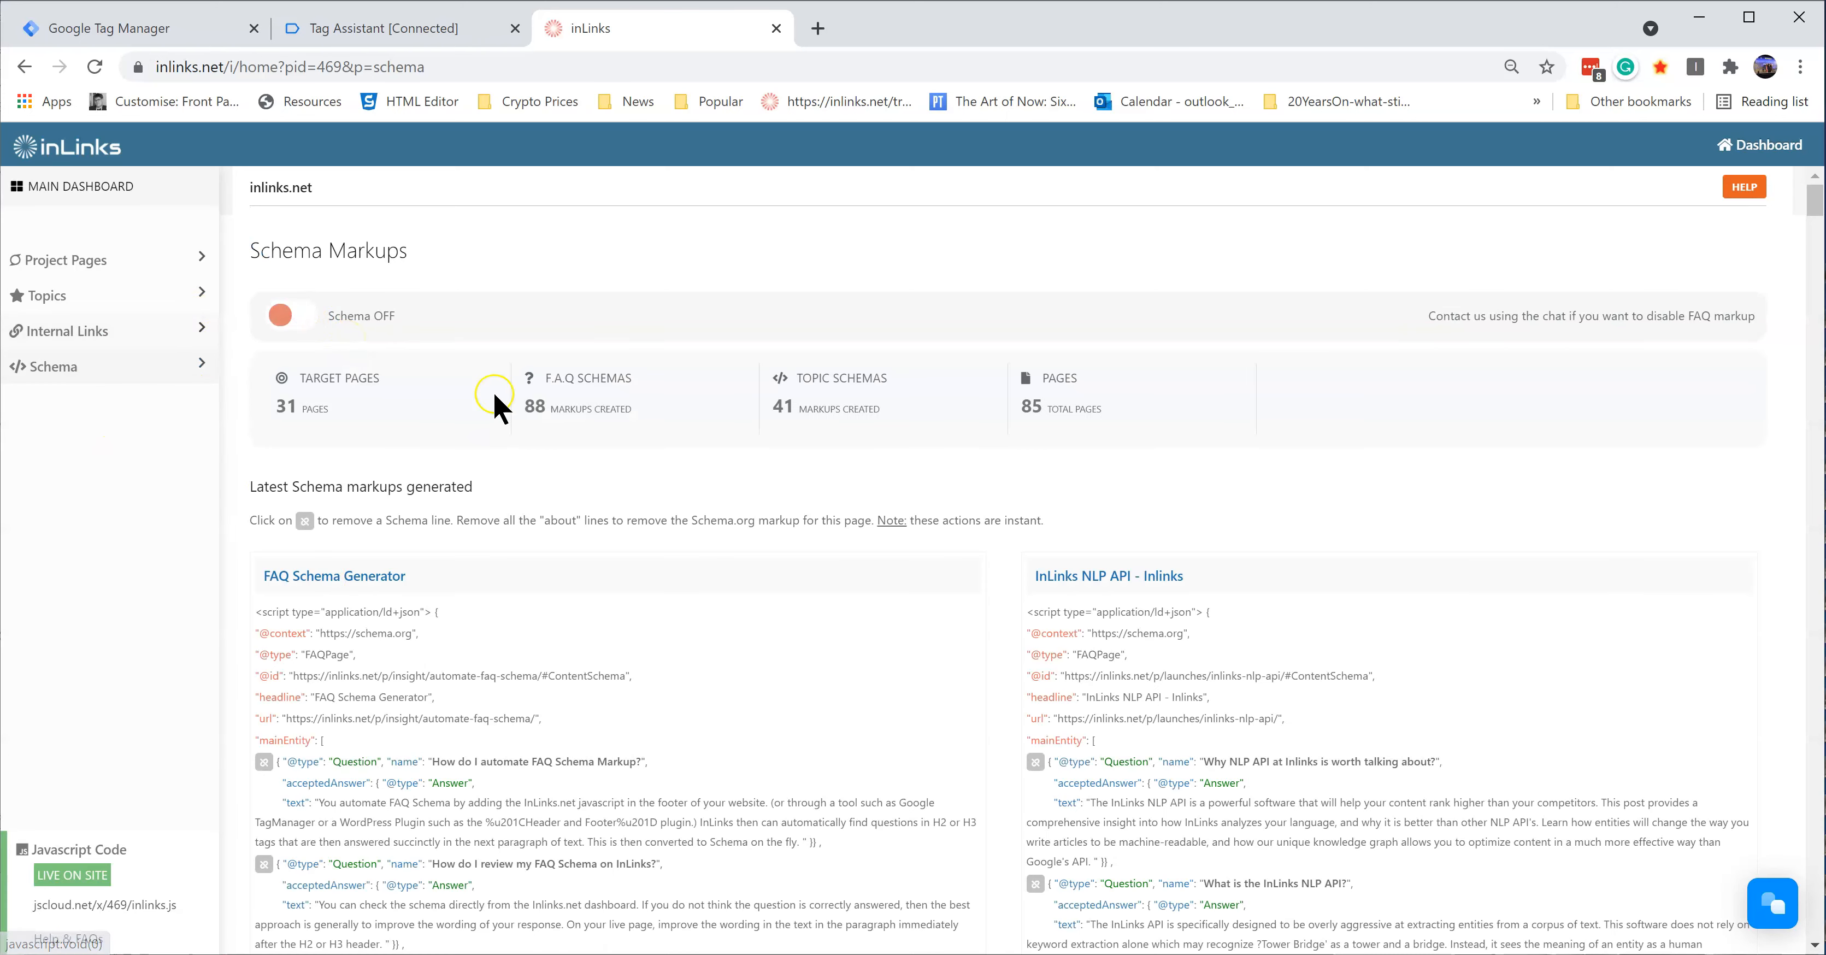
pyautogui.click(381, 29)
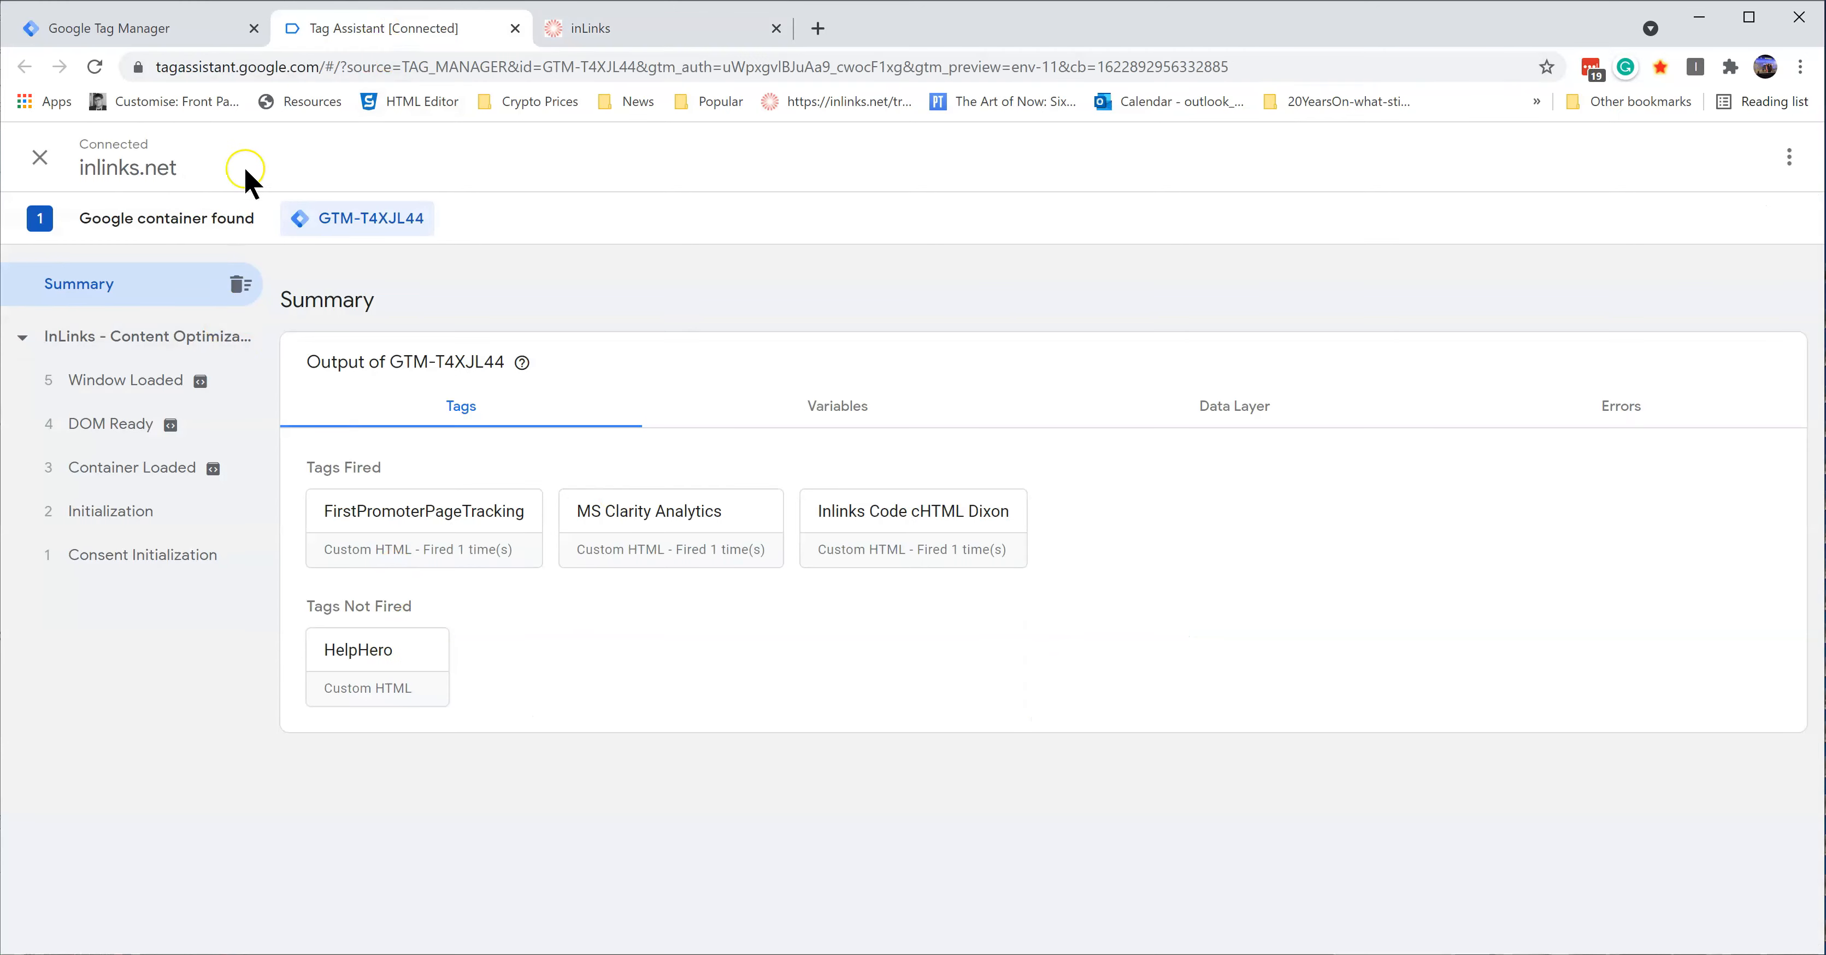
pyautogui.click(146, 29)
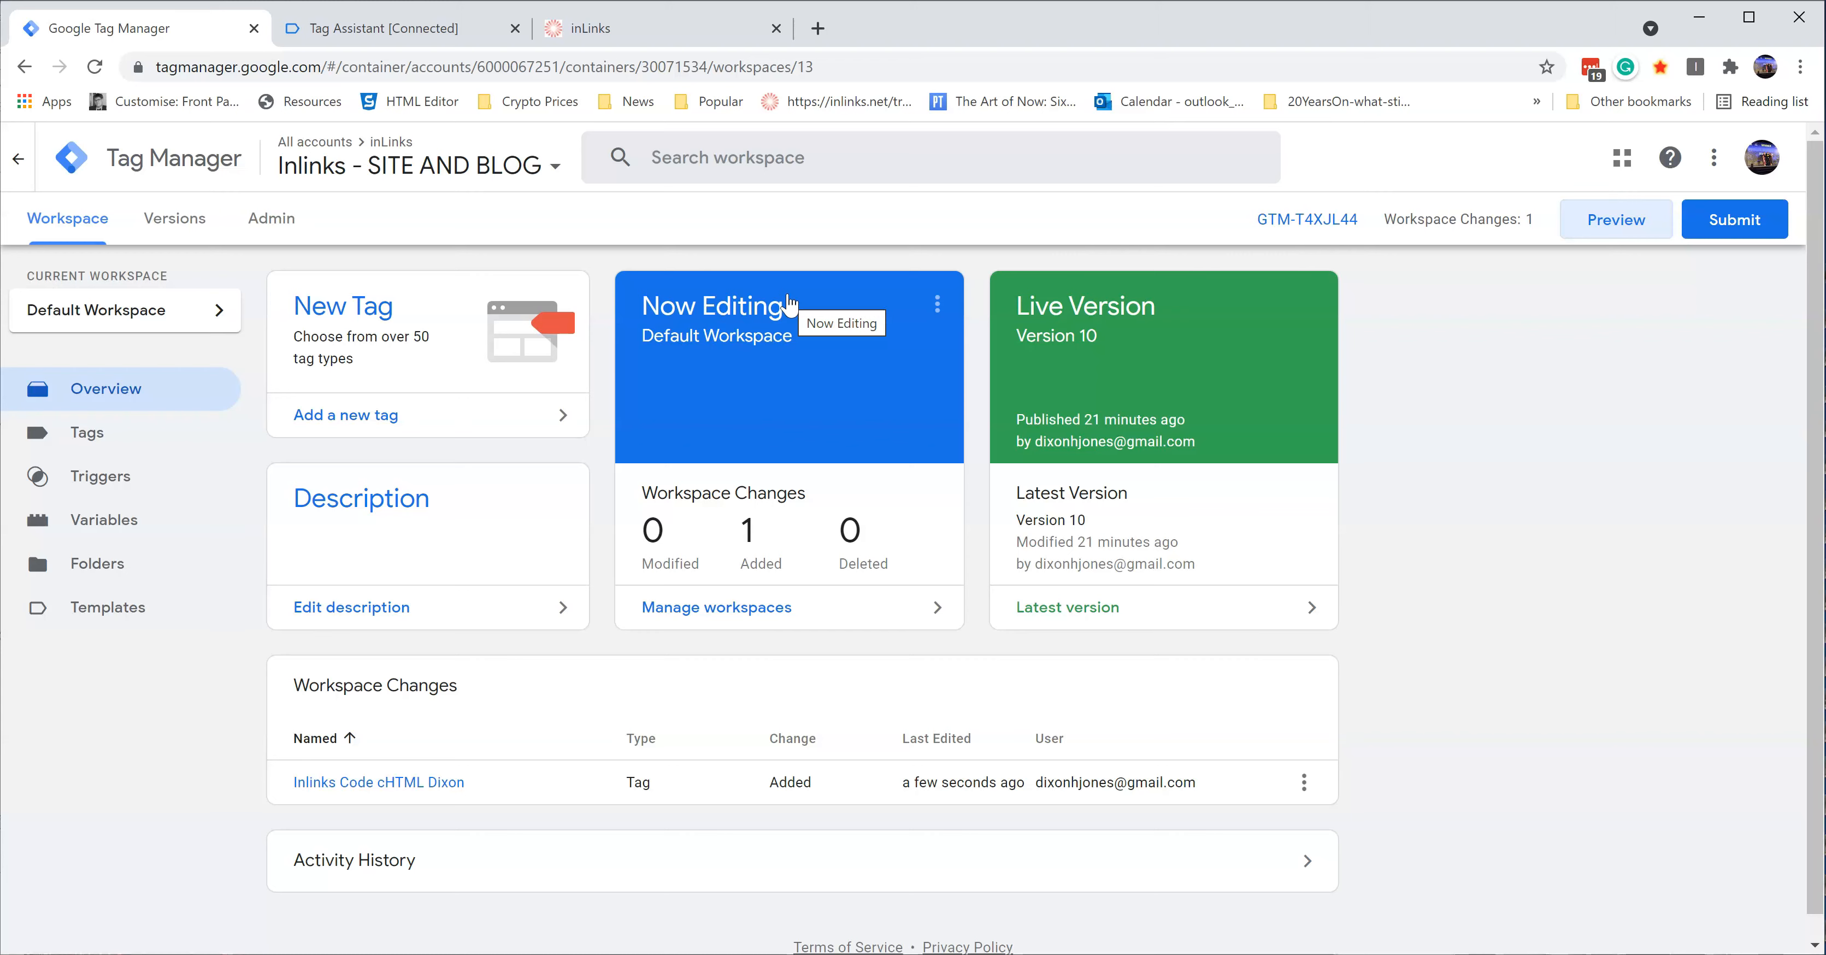
pyautogui.click(719, 29)
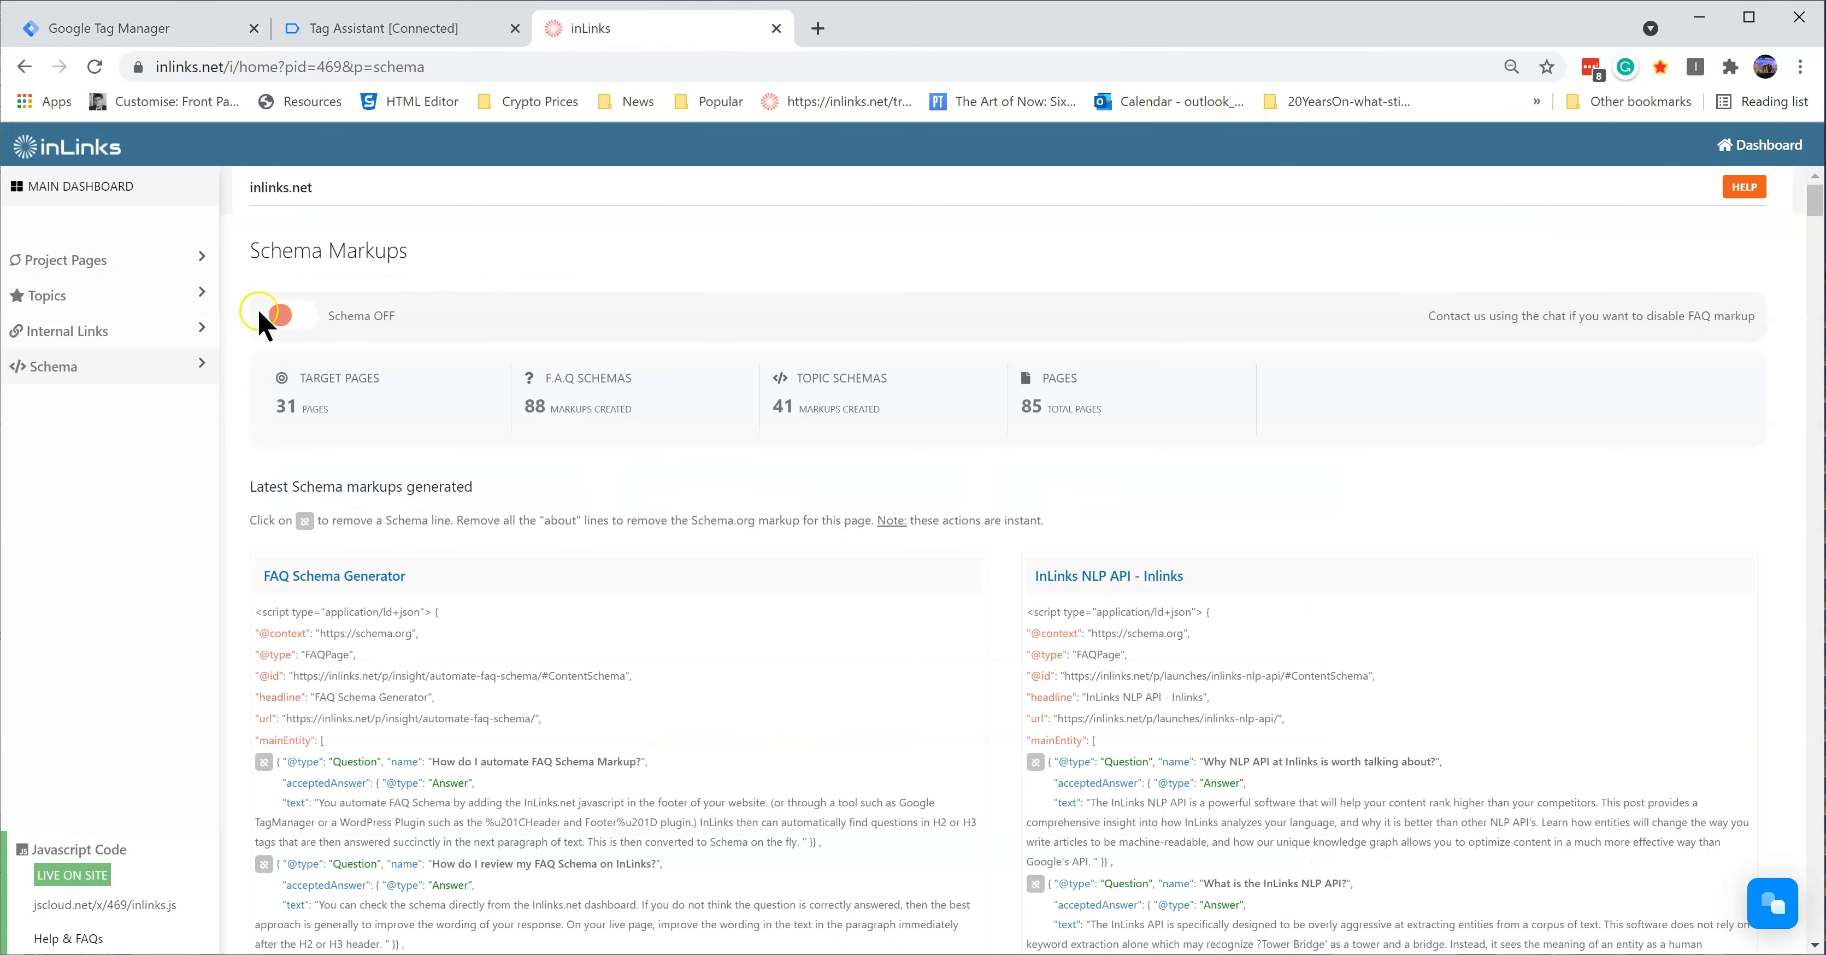
# Step: Switch to Google Tag Manager, start submitting the workspace changes, and name the version "This added the Inlinks code"
pyautogui.click(170, 30)
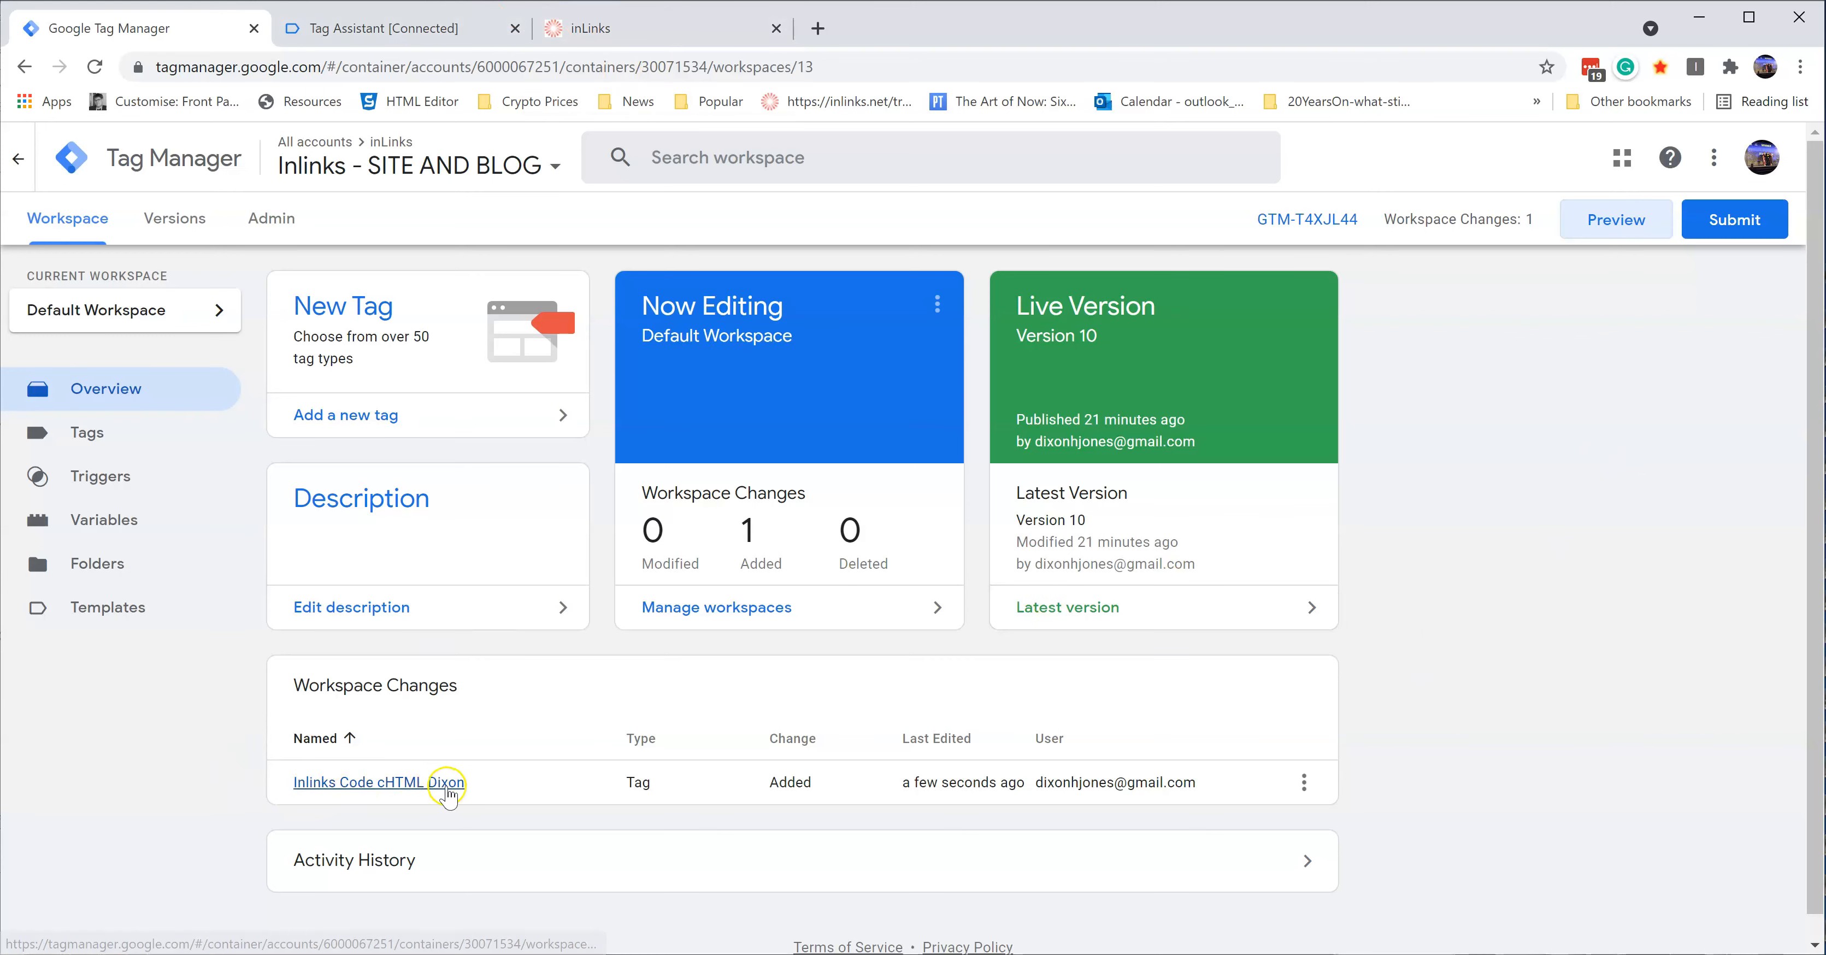
pyautogui.click(1732, 225)
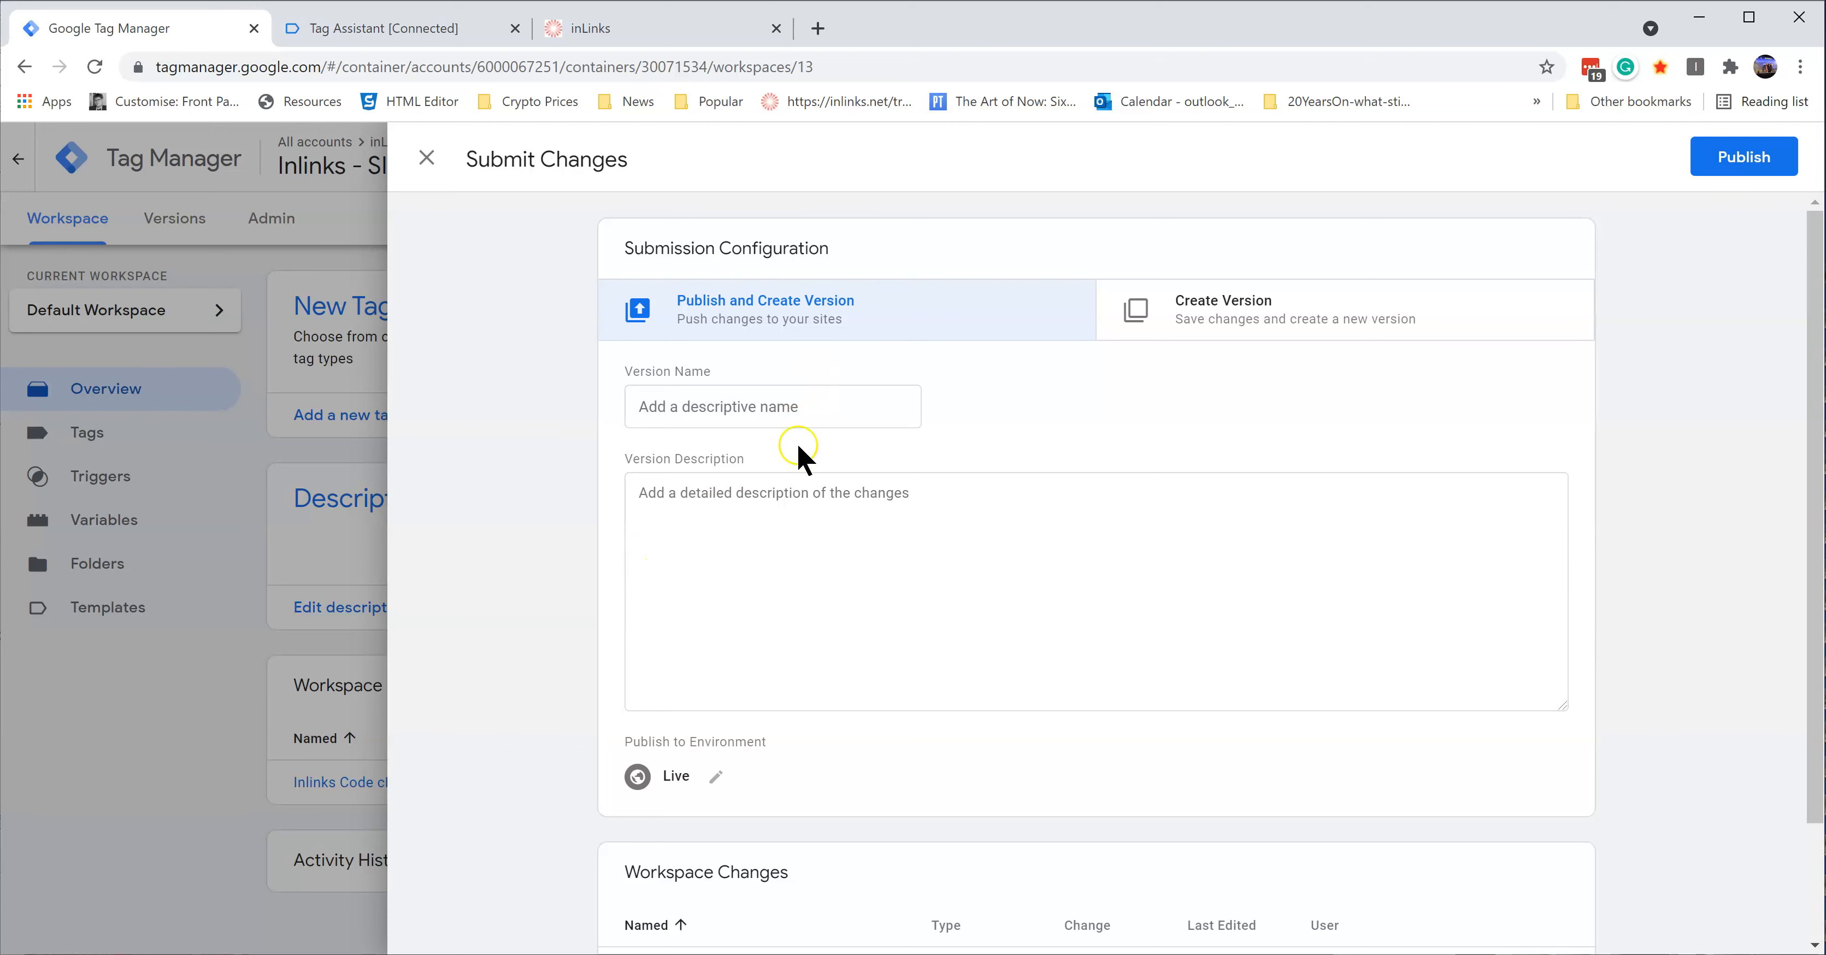
pyautogui.click(767, 402)
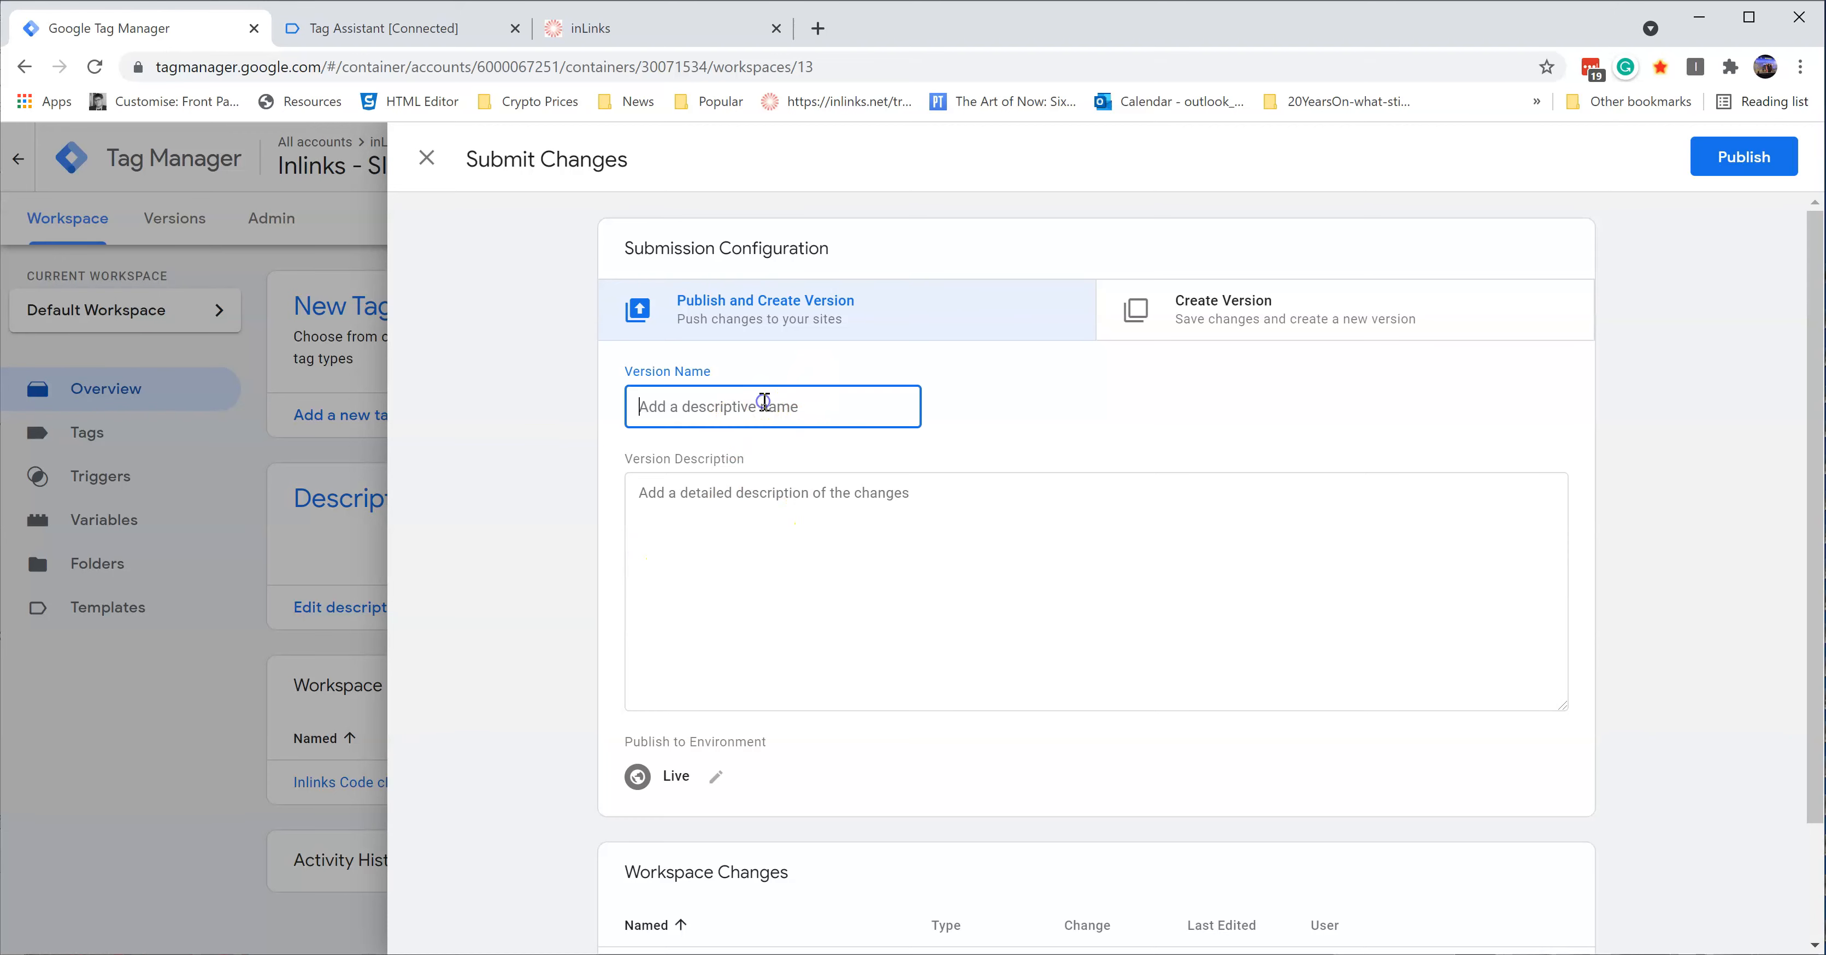
pyautogui.scroll(-2, 934, 481)
pyautogui.scroll(1, 944, 486)
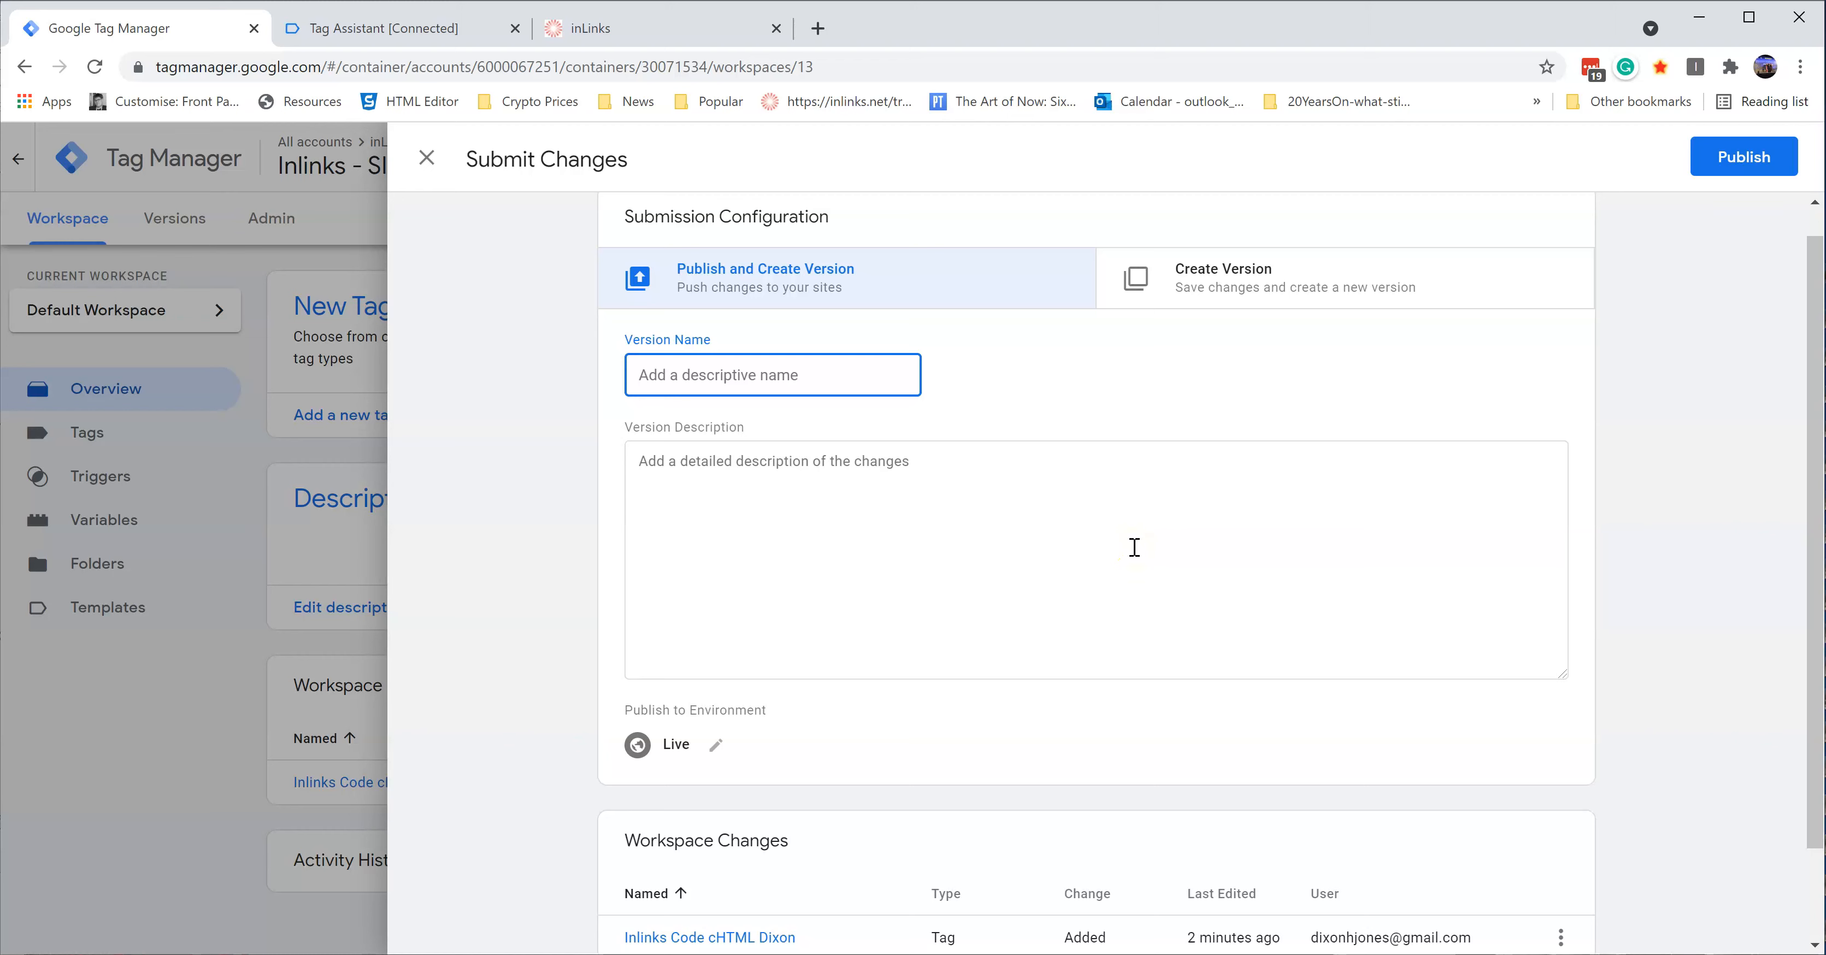
pyautogui.write('This added the Inlinks code')
# Step: Describe the version as "I added the code on 7.7/21" with a note to see the author about this, and publish it
pyautogui.click(967, 468)
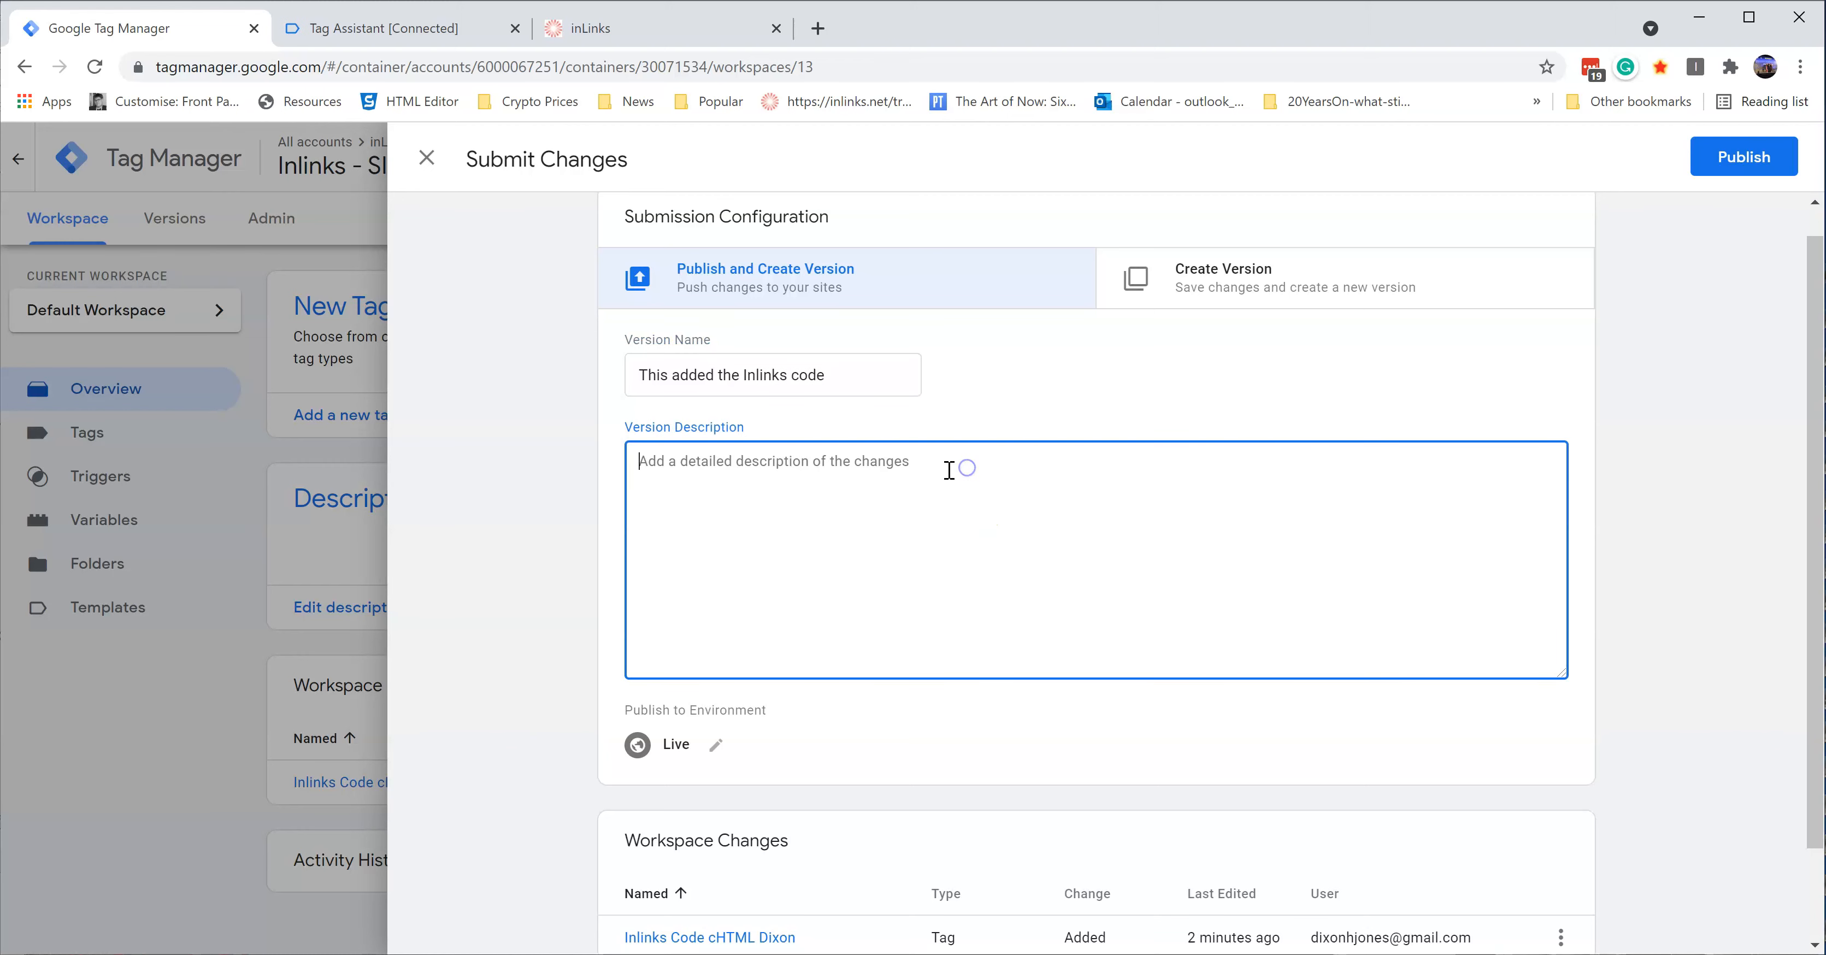
pyautogui.write('I')
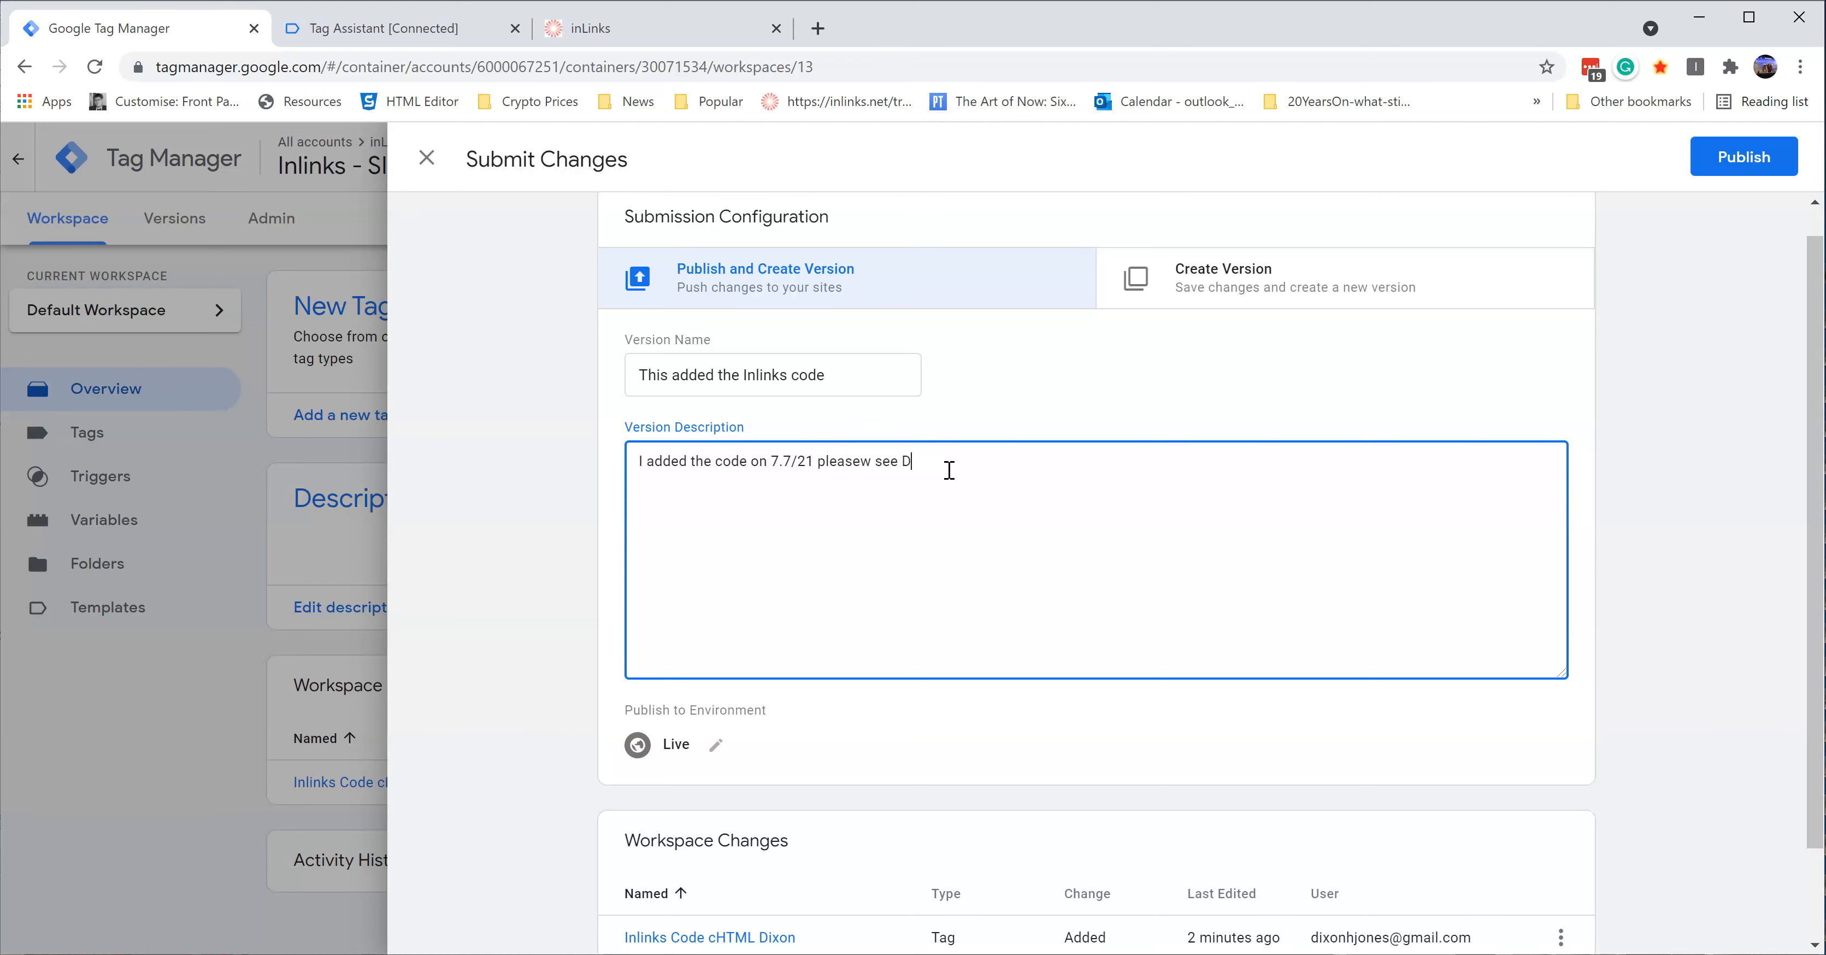
pyautogui.write('bout this.')
pyautogui.click(1744, 158)
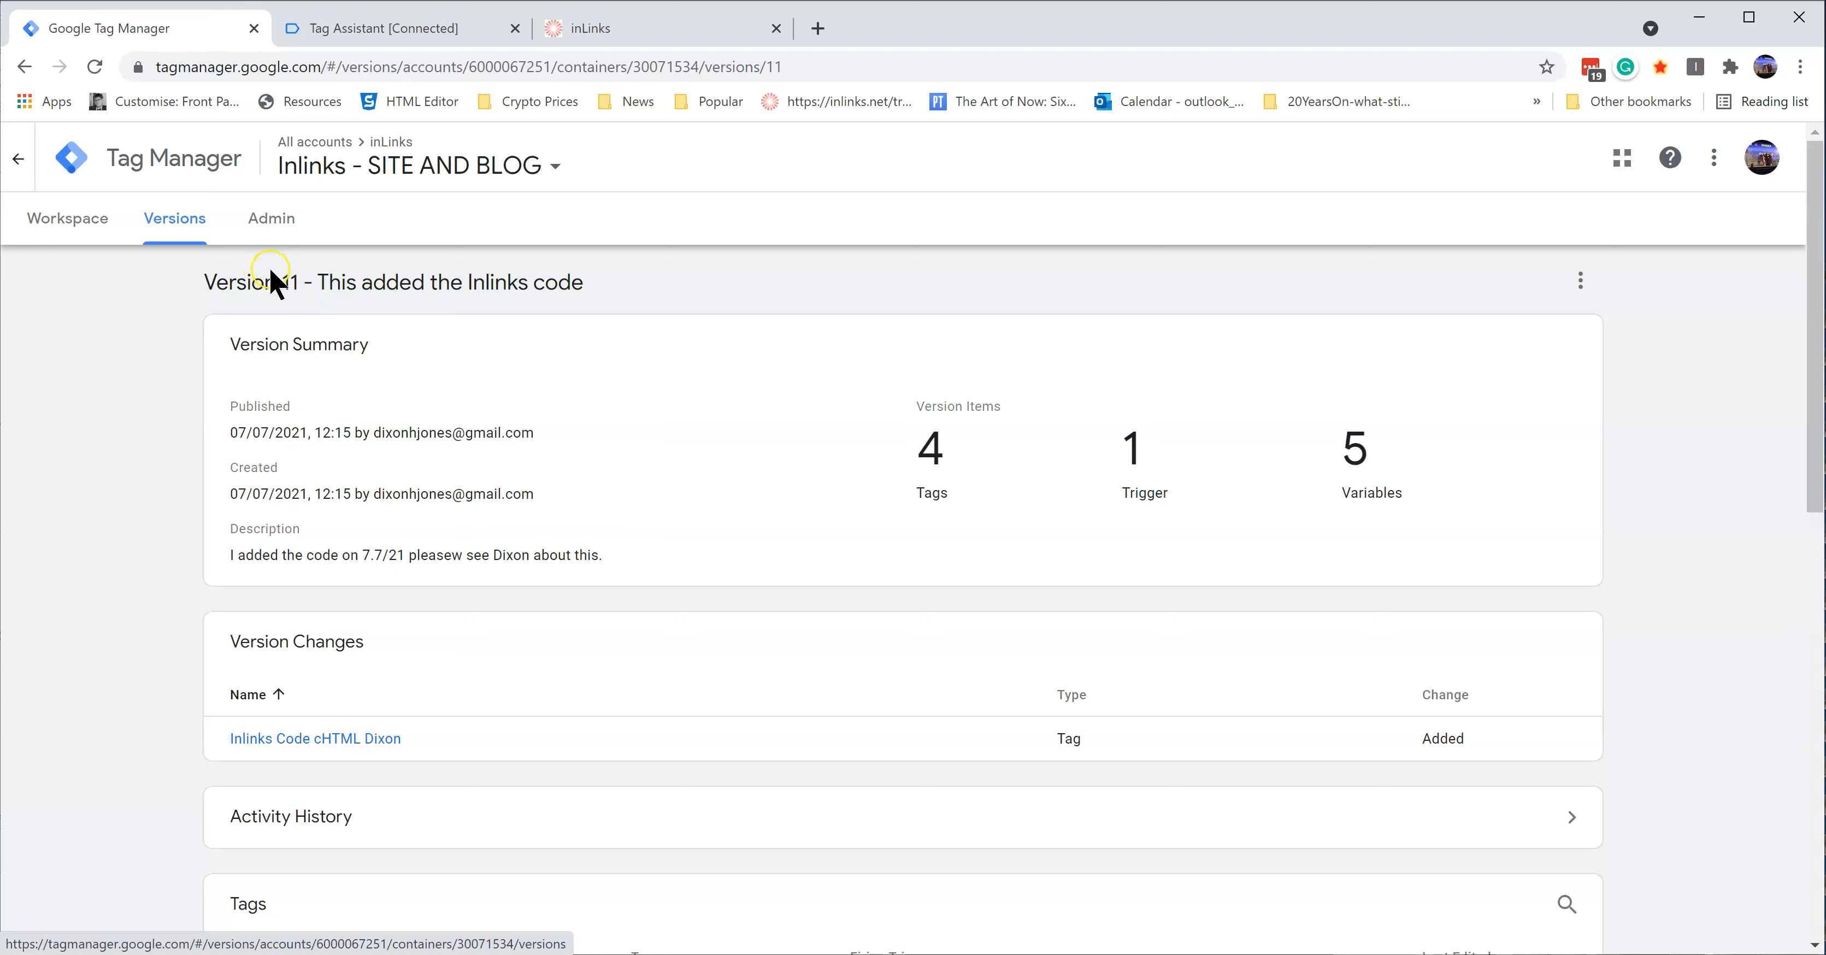
# Step: Review the container's version history, from the newly published version back to the first one
pyautogui.click(197, 224)
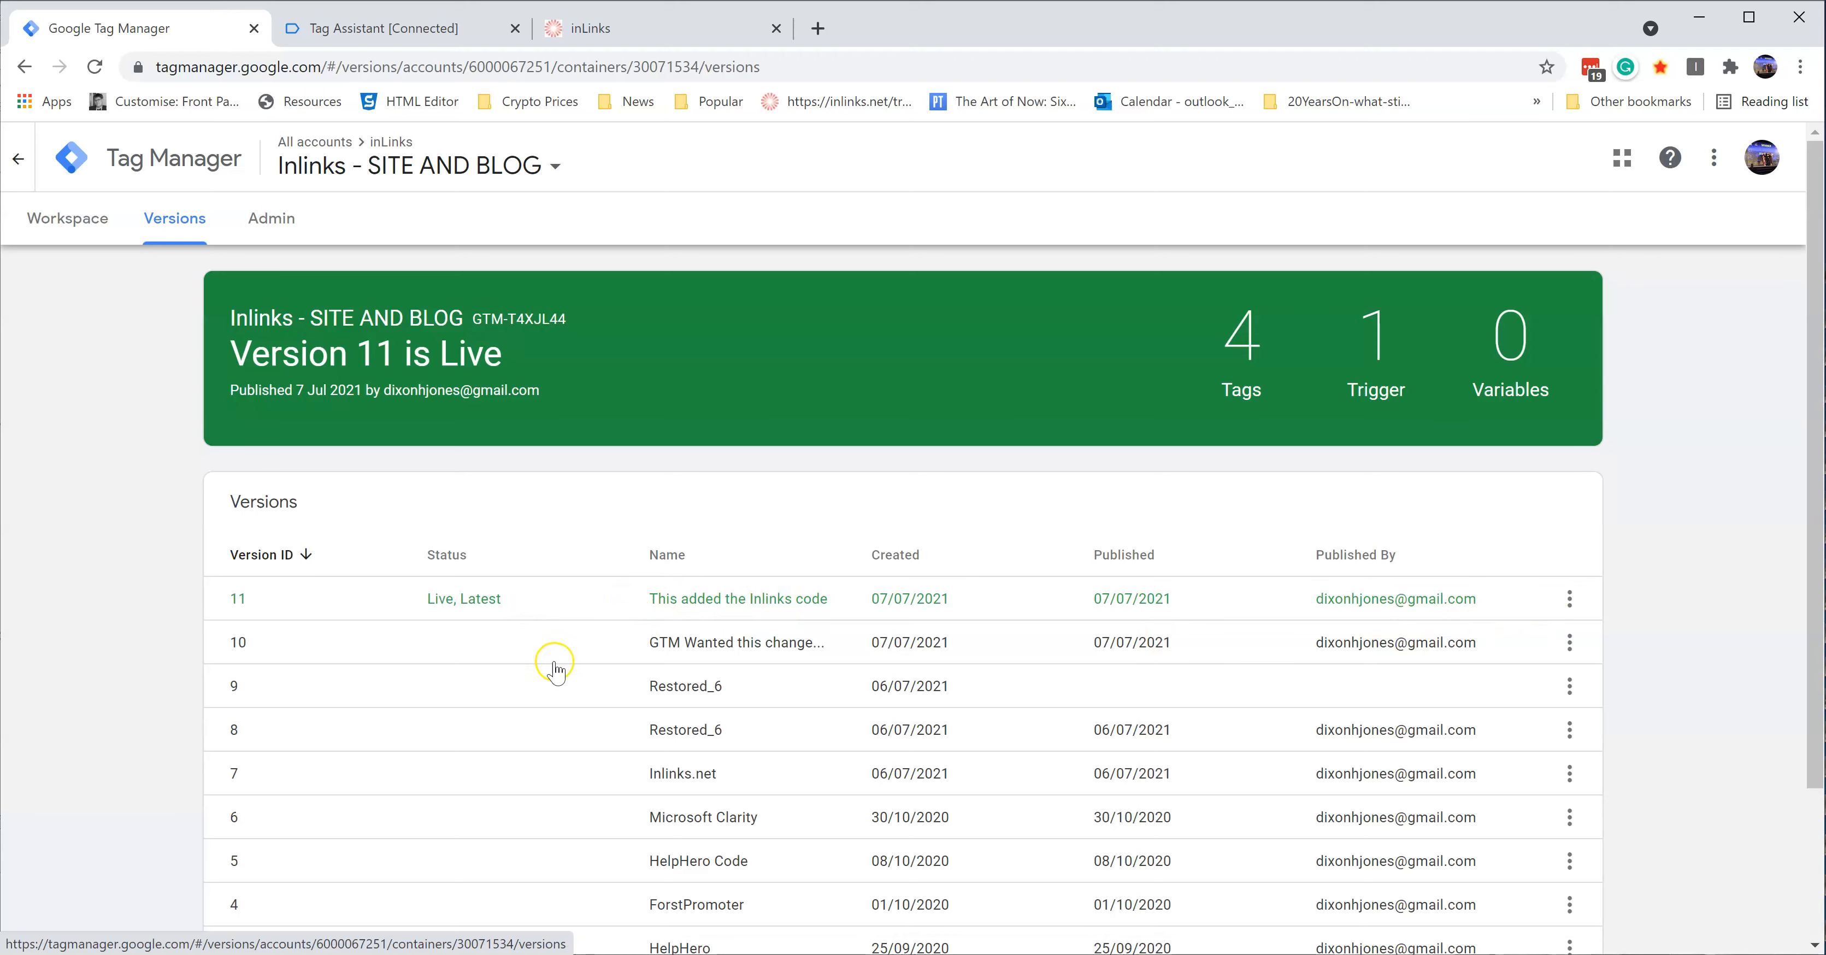
pyautogui.scroll(-3, 808, 794)
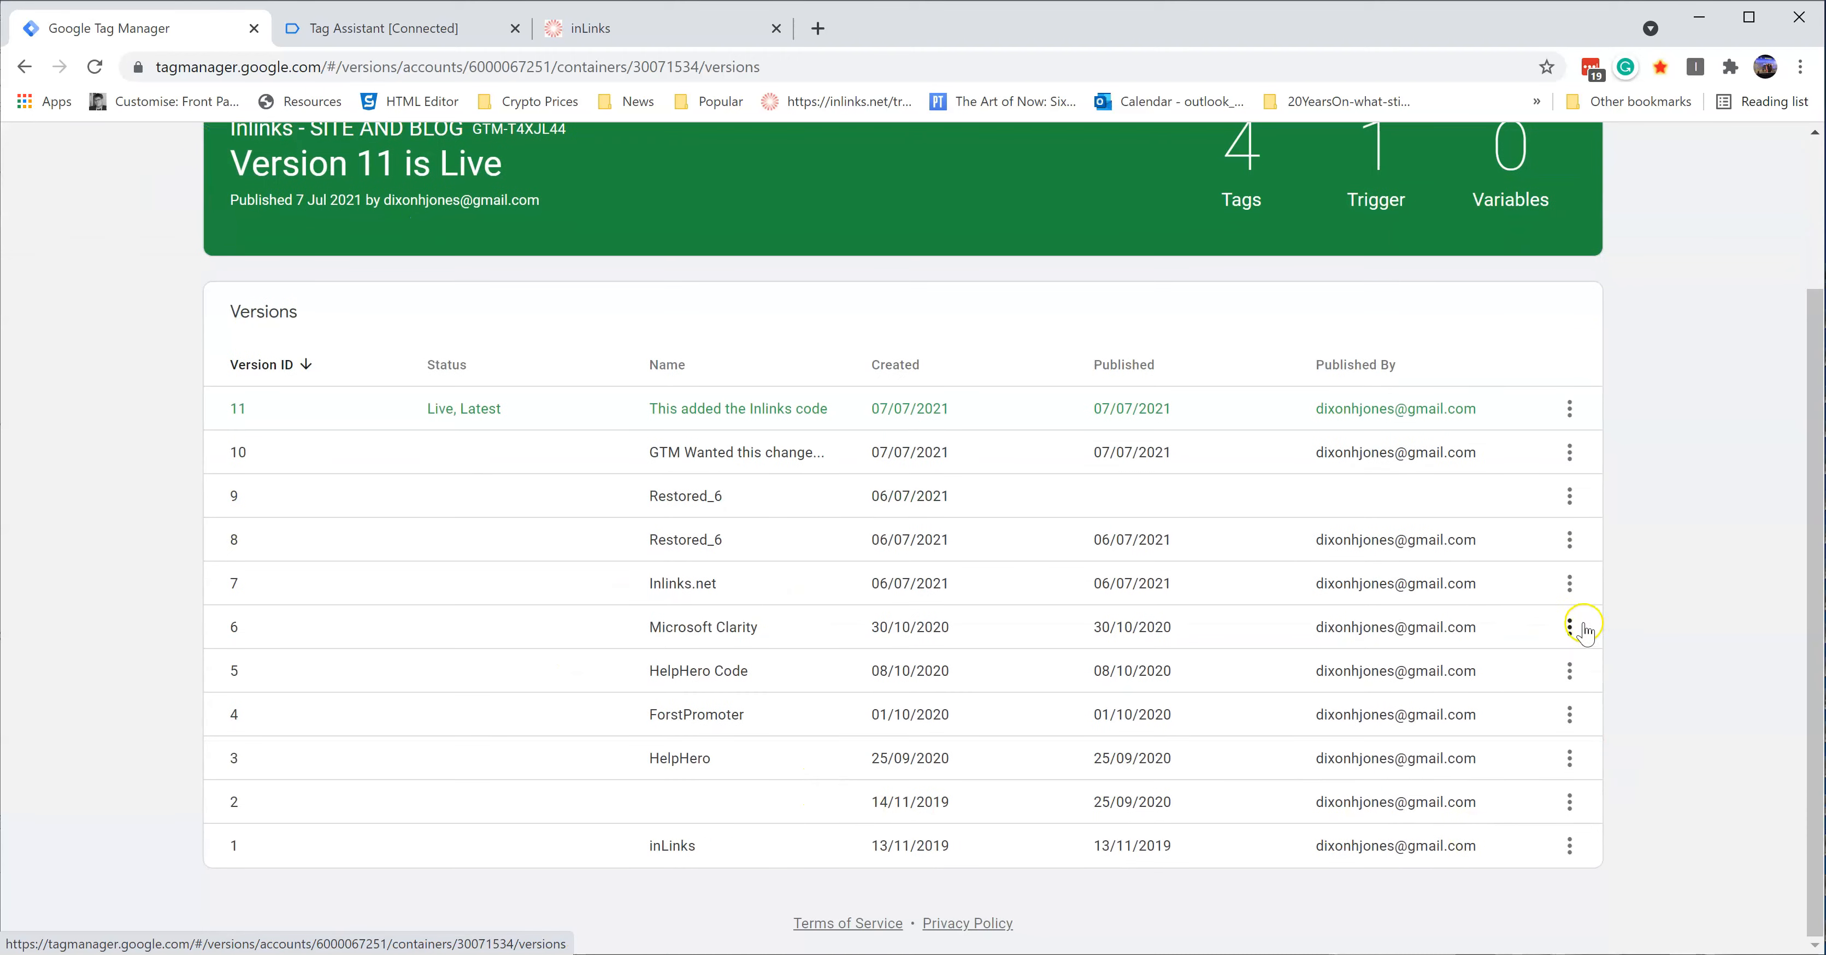
pyautogui.scroll(3, 1379, 606)
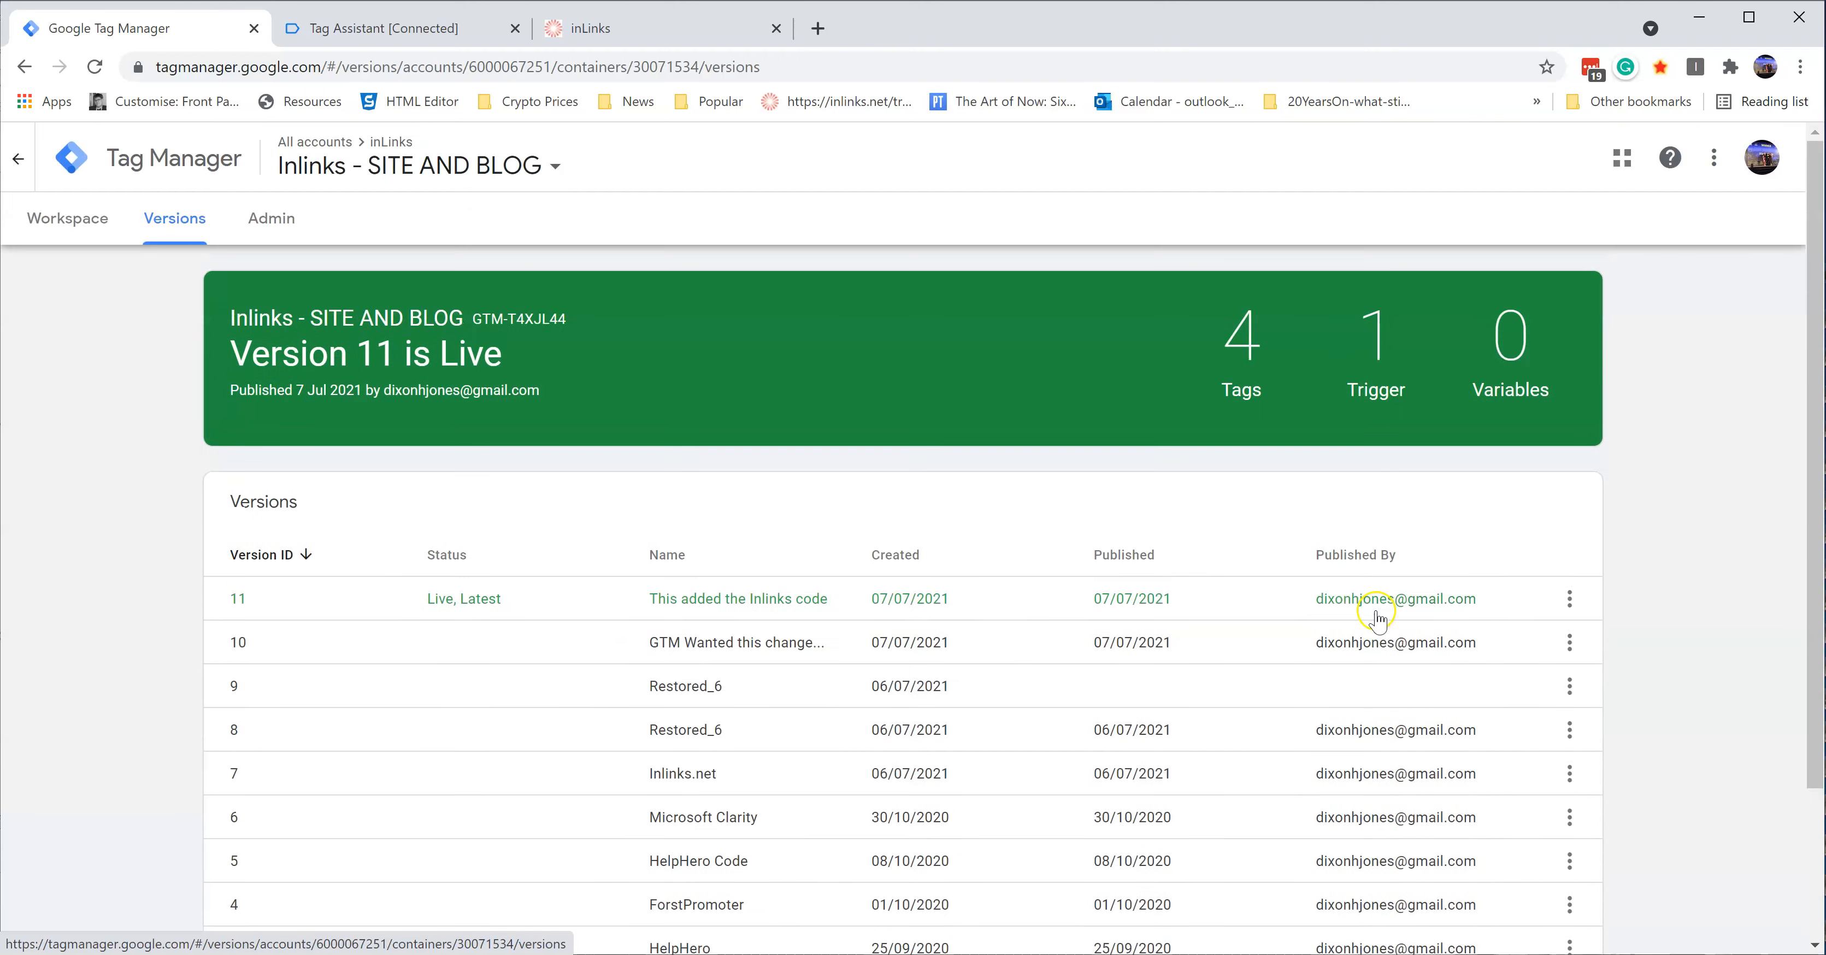